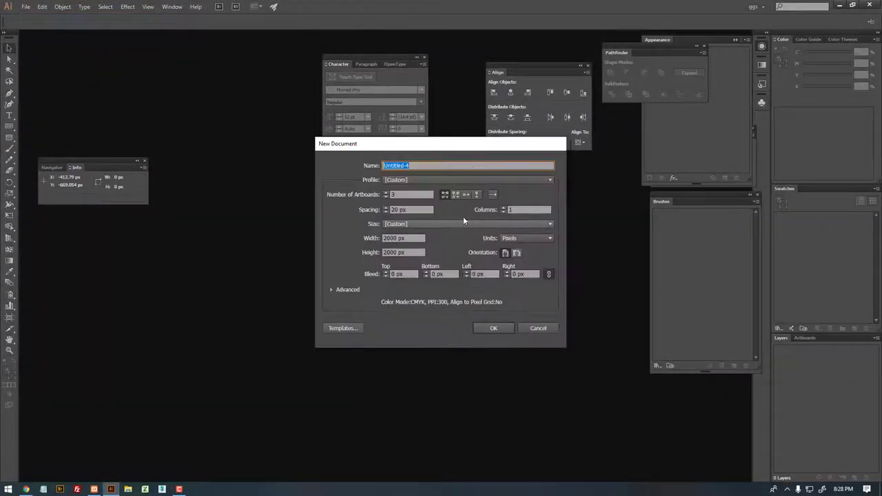
Create a document named 'Race Flag' with five 2000×2000 px artboards arranged in one row
left_click(408, 195)
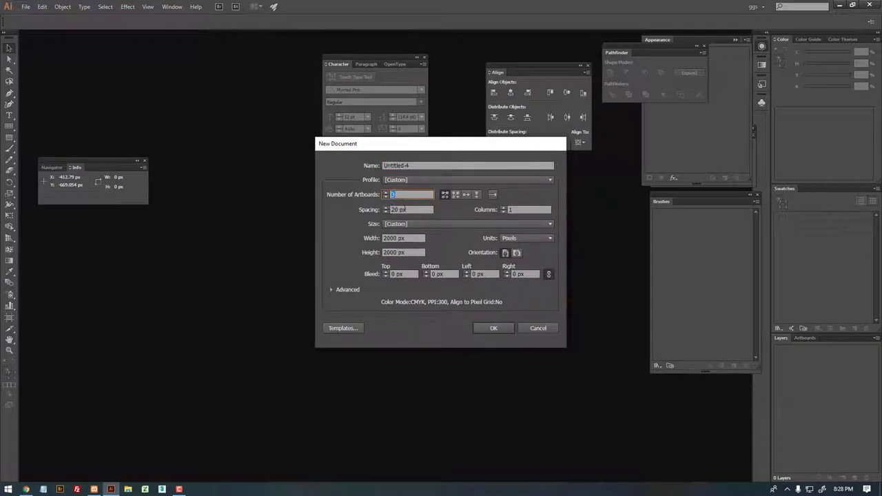
type("5")
left_click(465, 196)
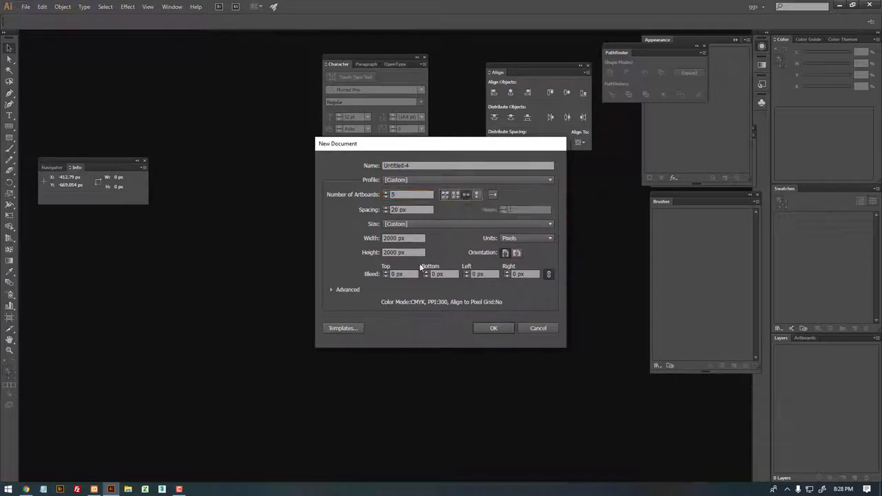
double_click(418, 165)
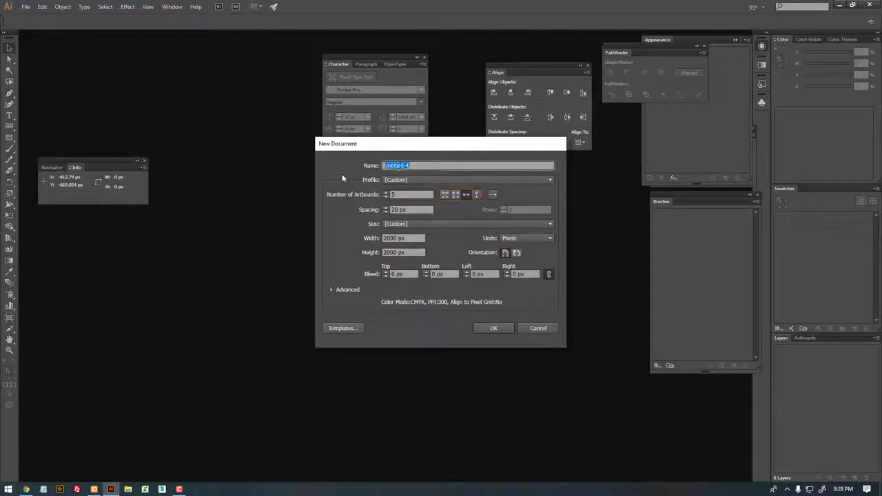
type("Race")
type(" Flag")
left_click(494, 330)
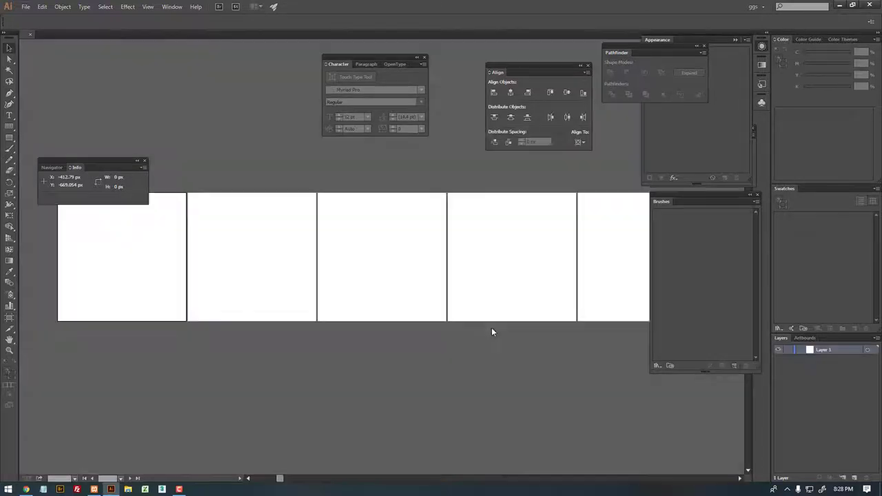
Save the document as Race Flag.ai with the default Illustrator options
left_click(25, 6)
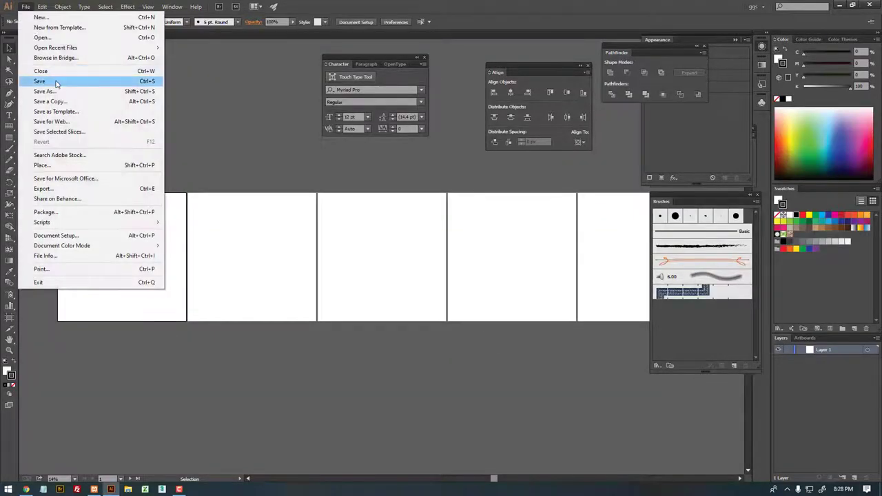
left_click(40, 82)
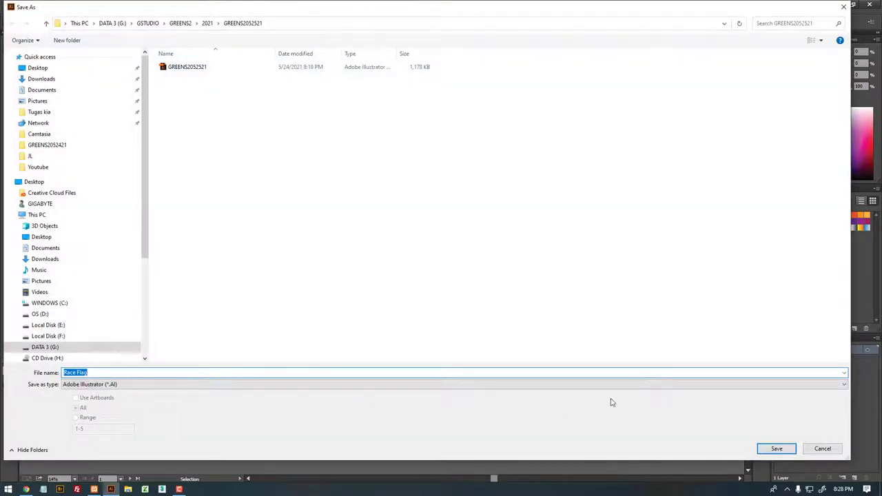
left_click(777, 449)
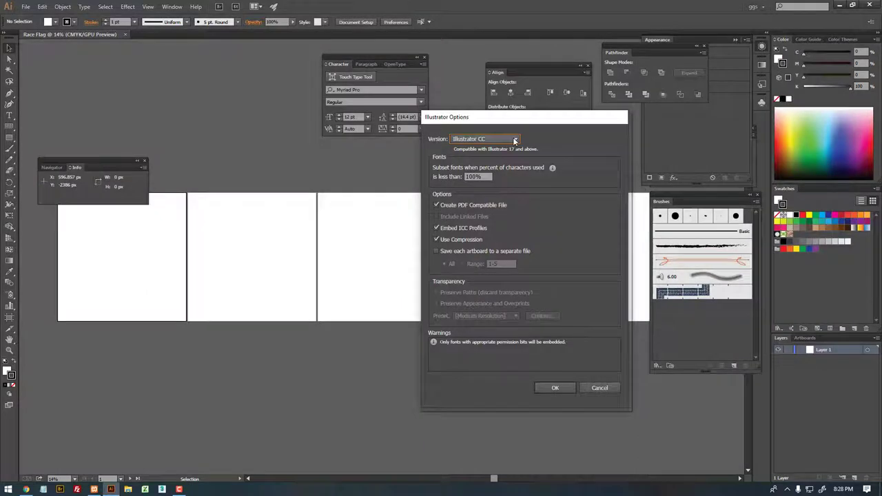
left_click(556, 388)
Draw a small square near the first artboard's top-left with black fill and no stroke
scroll(138, 242, "up", 3)
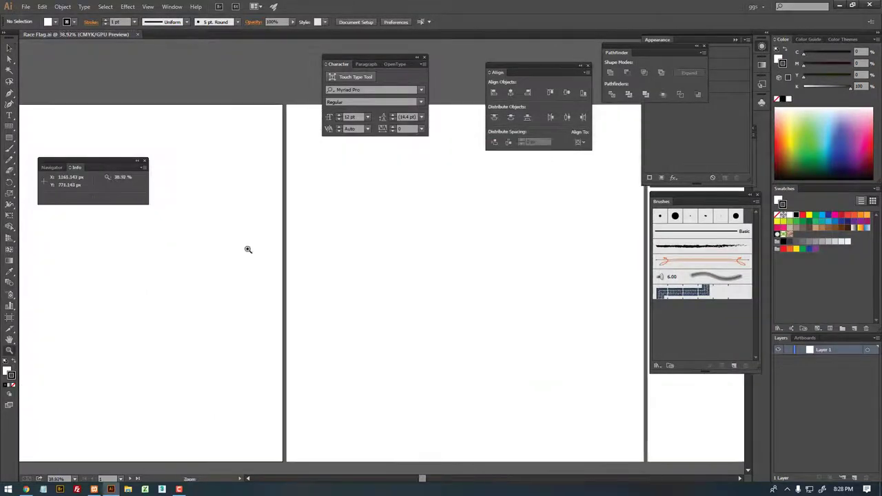
mouse_move(246, 248)
left_mouse_down()
mouse_move(419, 252)
mouse_move(394, 243)
left_mouse_up()
left_click(10, 127)
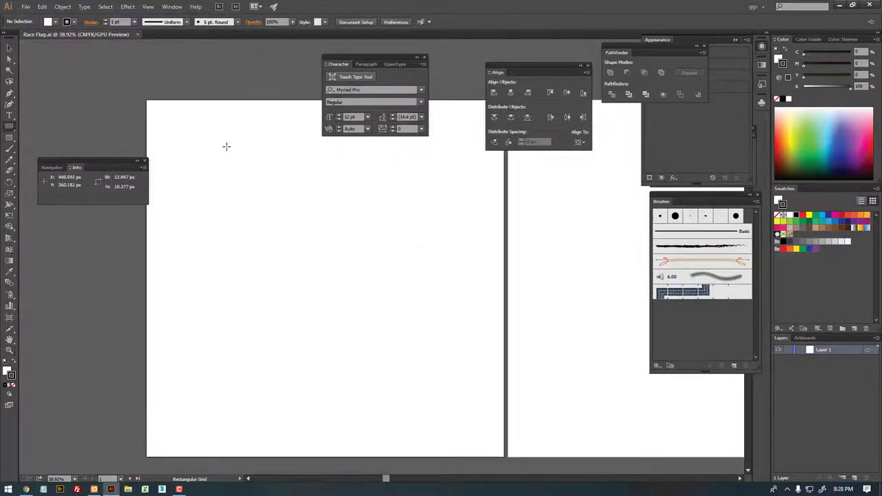
left_click_drag(9, 137, 29, 142)
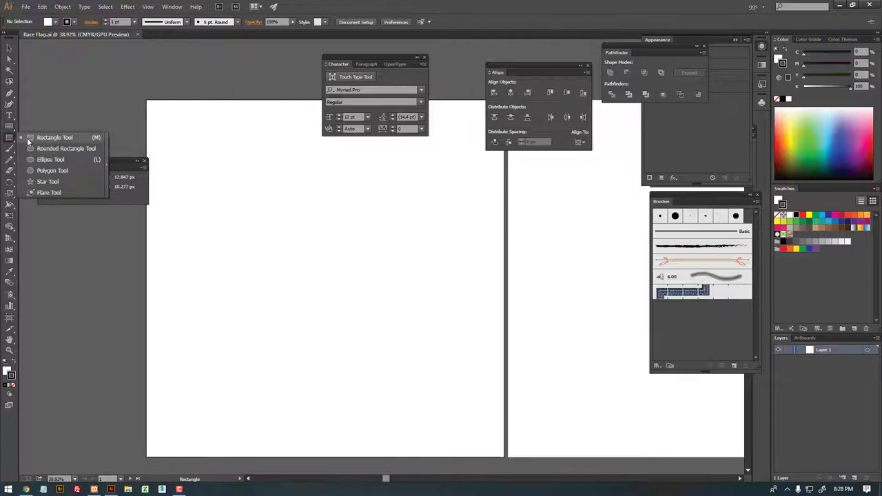
left_click_drag(188, 171, 219, 201)
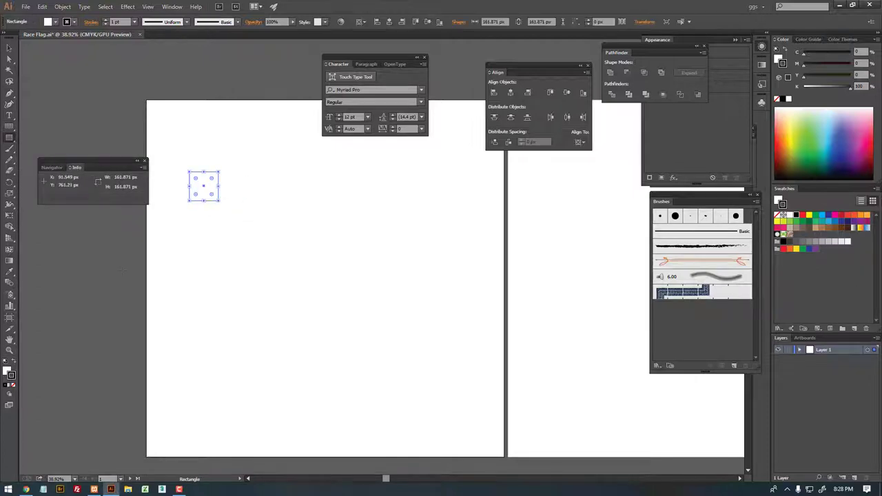
left_click(17, 370)
left_click(16, 385)
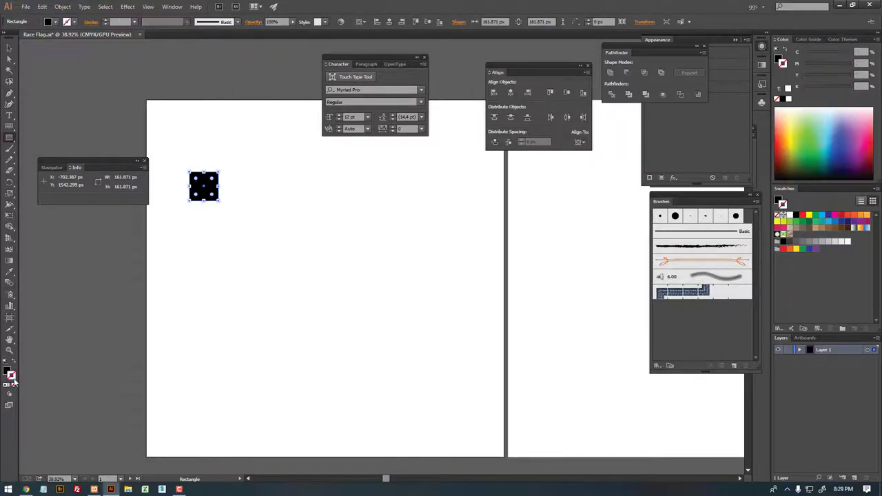
left_click(7, 371)
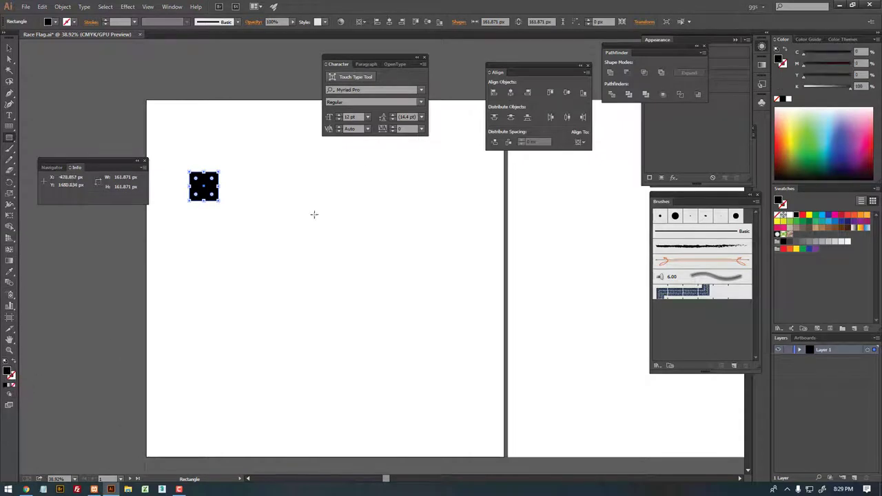
Alt-drag a copy of the square beside it and colour the copy dark grey
key("v")
scroll(282, 181, "up", 3)
left_click(234, 207)
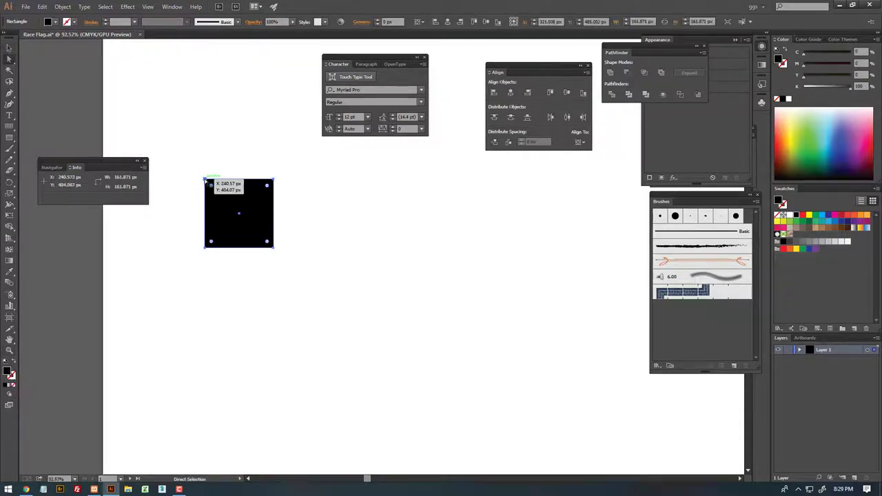
mouse_move(209, 181)
left_mouse_down()
mouse_move(279, 189)
mouse_move(276, 182)
left_mouse_up()
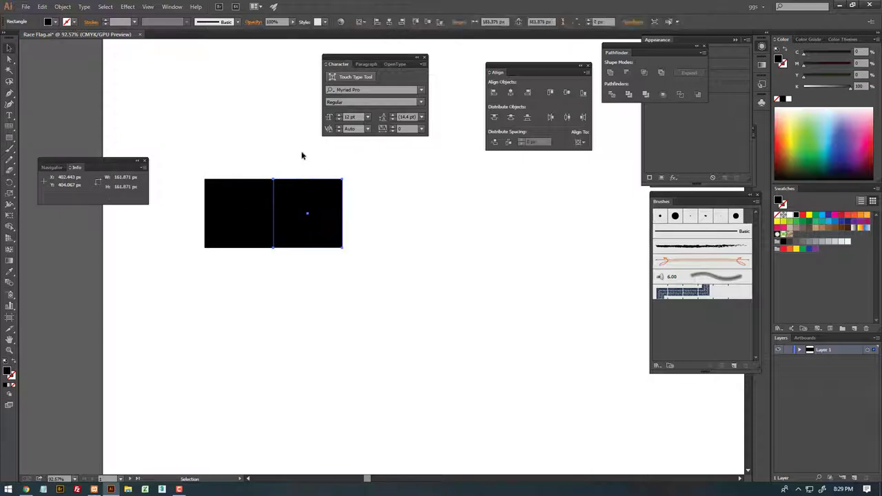
left_click(796, 243)
Select the black-grey pair and repeat the copy with Ctrl+D to lengthen the strip
scroll(403, 222, "down", 3)
scroll(404, 223, "up", 2)
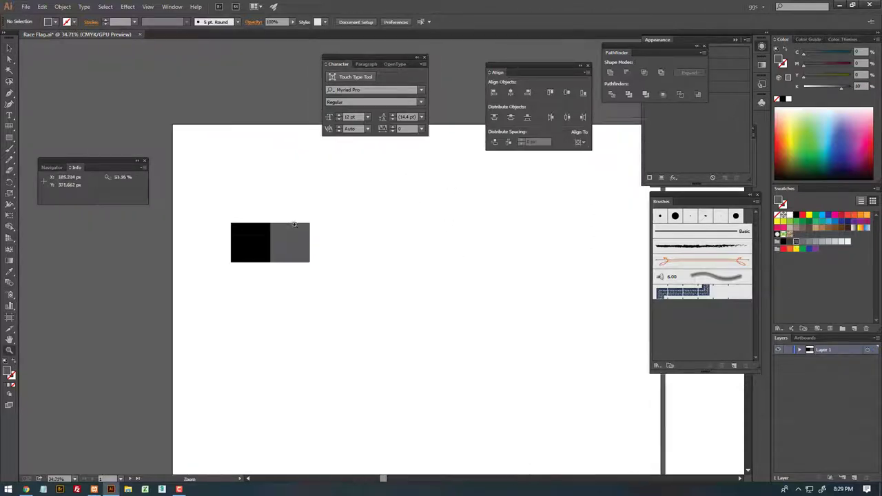
mouse_move(374, 208)
left_mouse_down()
mouse_move(199, 293)
mouse_move(235, 279)
mouse_move(327, 273)
left_mouse_up()
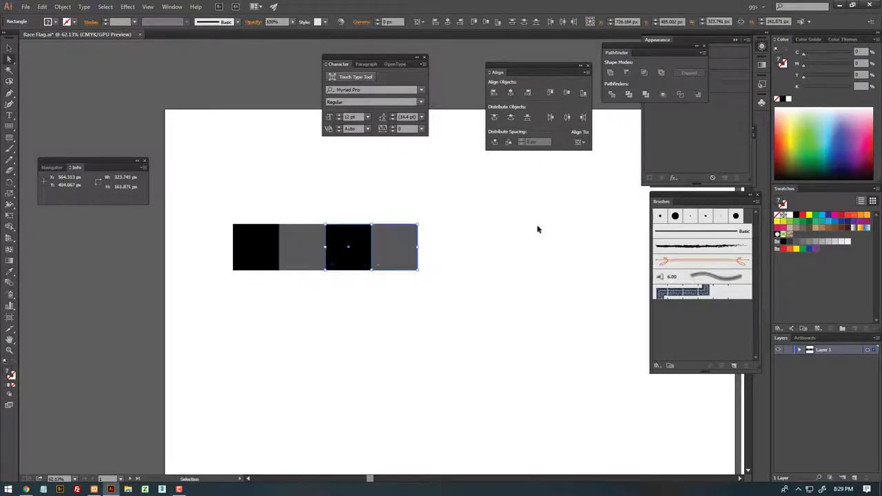
key("ctrl+d")
key("ctrl+d")
key("ctrl+d")
key("ctrl+d")
left_click_drag(556, 240, 384, 236)
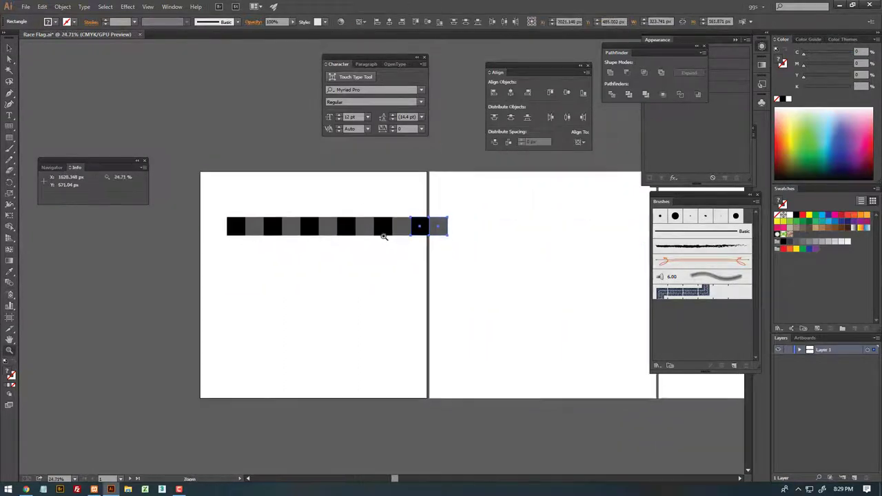
key("ctrl+d")
key("ctrl+d")
key("ctrl+d")
key("ctrl+d")
Copy the whole strip one row lower, offset one square to the left
left_click(297, 252)
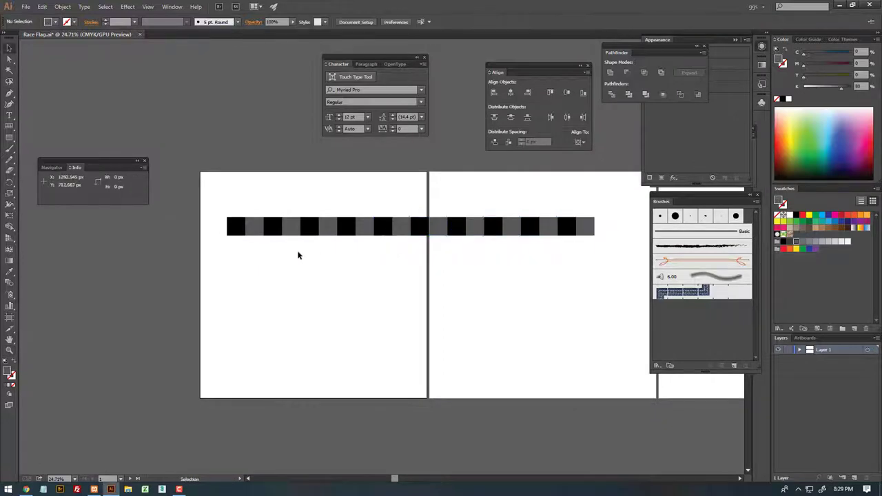
left_click_drag(222, 247, 624, 200)
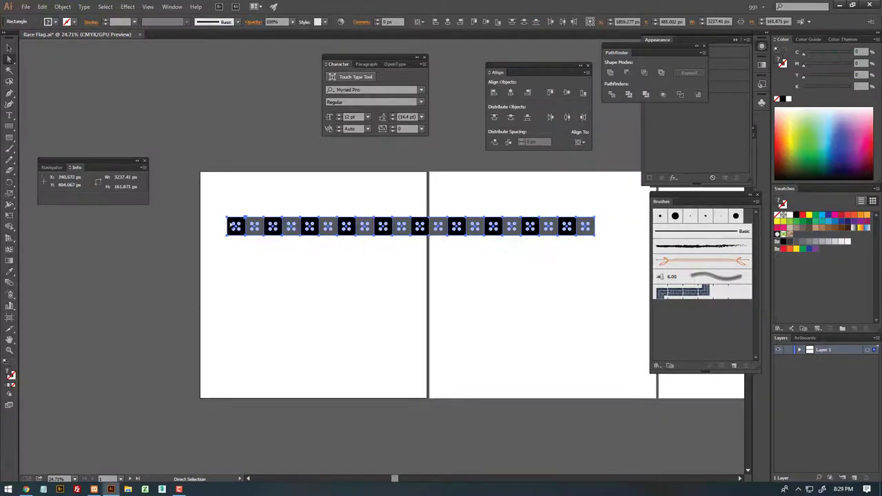
scroll(220, 222, "up", 5)
left_click_drag(380, 219, 318, 275)
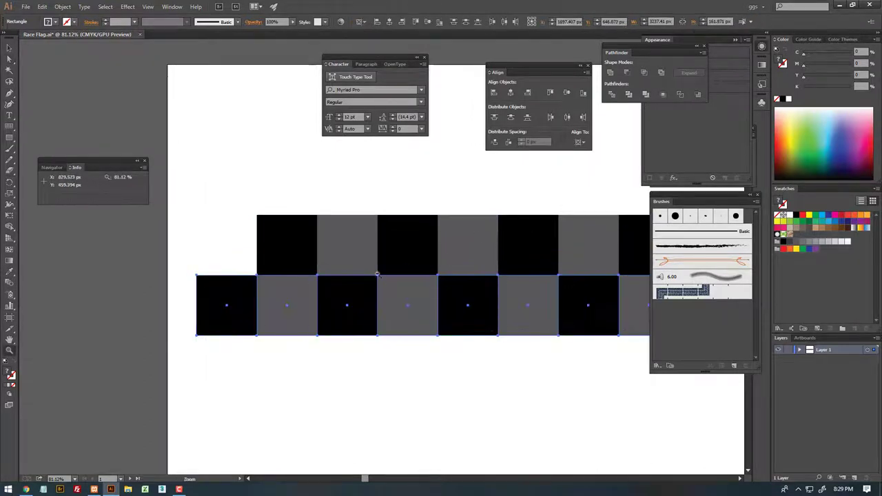
scroll(376, 275, "down", 5)
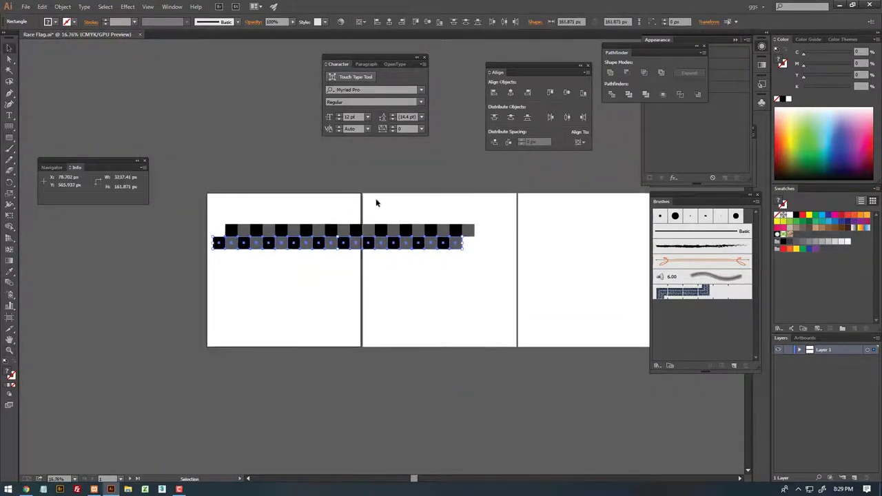
Copy both rows directly below and repeat with Ctrl+D to extend the checkerboard downward
left_click_drag(208, 216, 498, 266)
scroll(314, 246, "up", 3)
key("a")
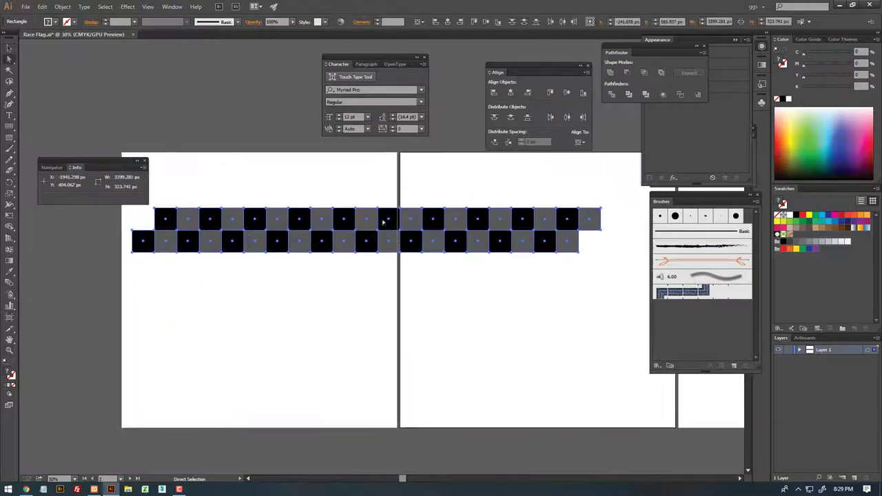
left_click_drag(378, 212, 379, 257)
key("ctrl+d")
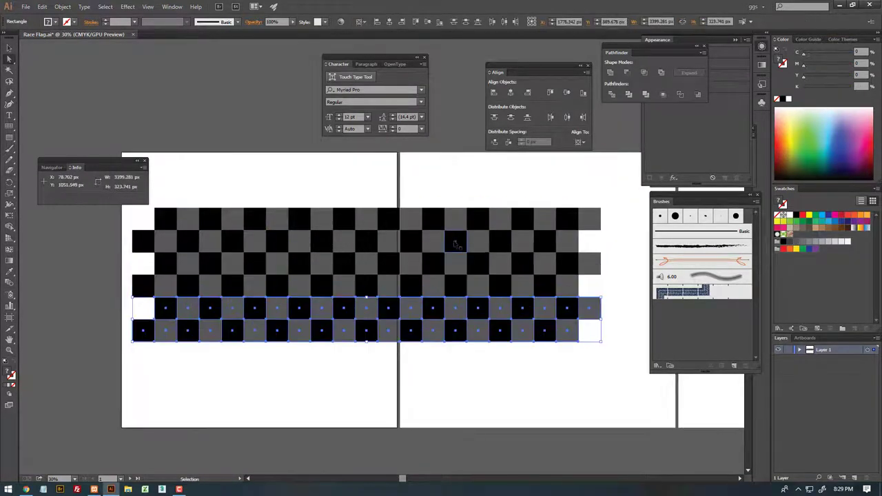
key("ctrl+d")
key("ctrl+d")
key("ctrl+d")
left_click_drag(454, 243, 378, 241)
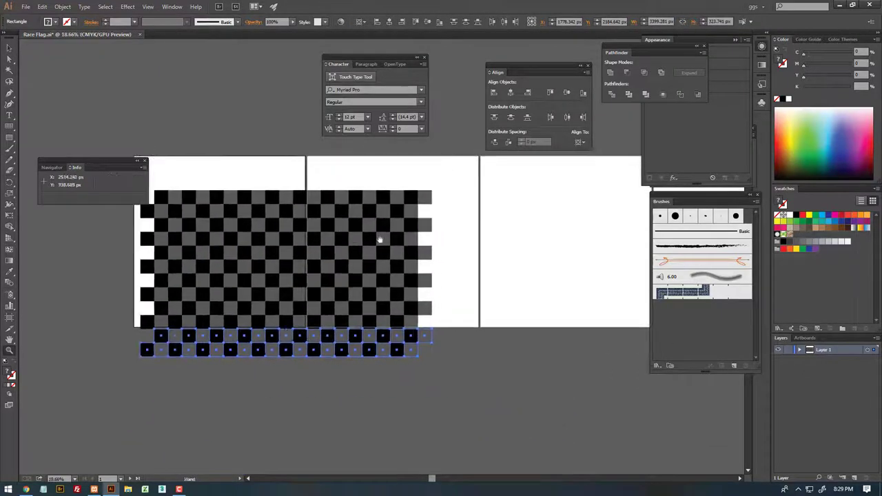
Scale the entire checker pattern down to about half size
left_click(456, 218)
left_click_drag(462, 183, 78, 426)
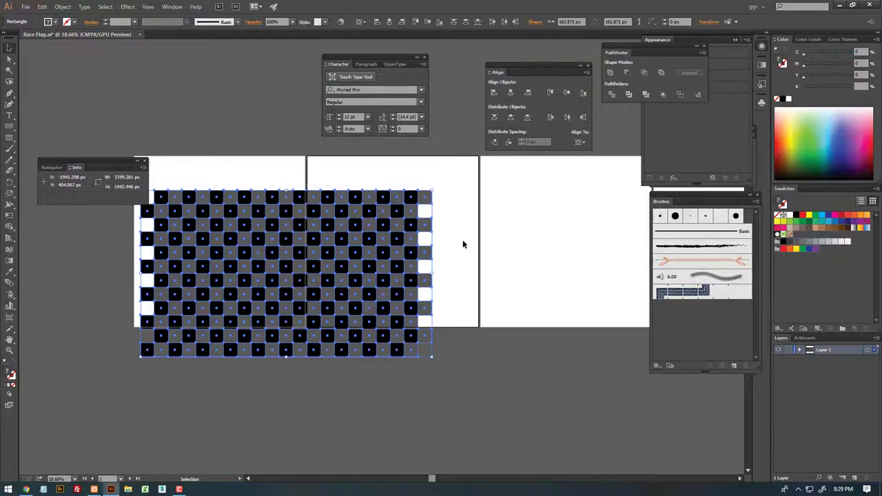
left_click_drag(432, 356, 285, 271)
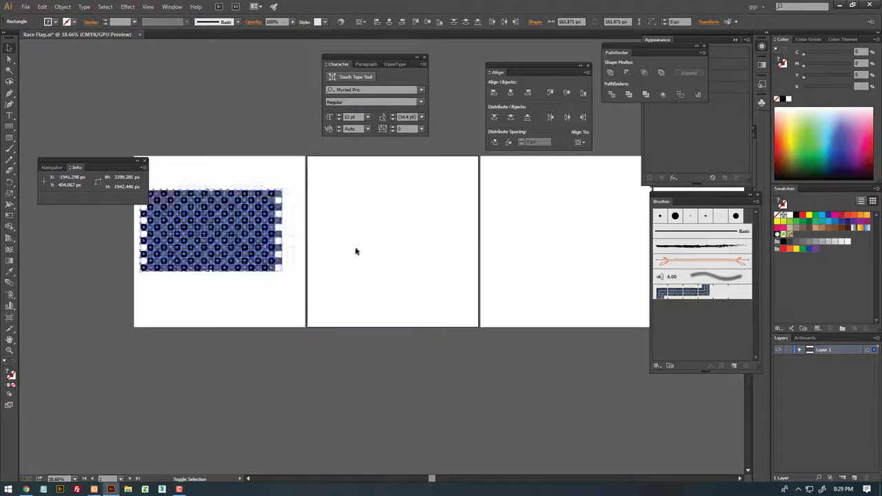
left_click(356, 250)
scroll(398, 273, "up", 4)
left_click_drag(398, 273, 392, 291)
left_click_drag(516, 177, 481, 389)
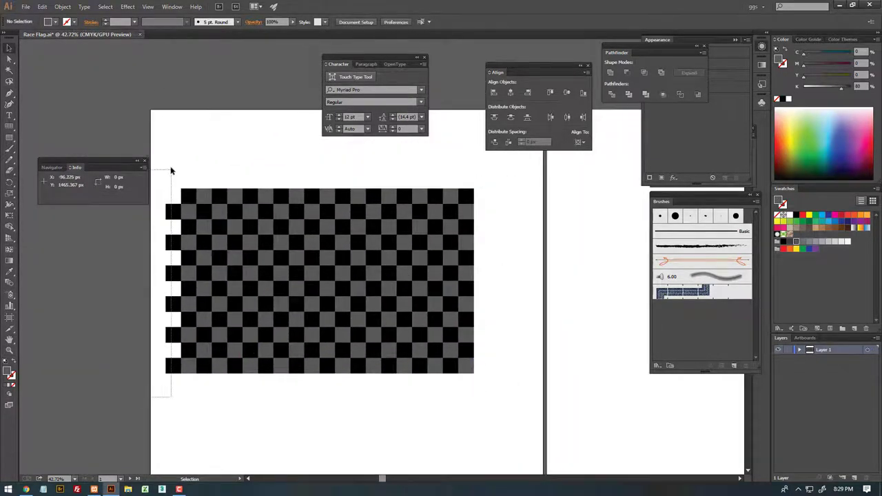
Delete the protruding left column and copy the rightmost columns over to fill the right edge
left_click_drag(134, 400, 179, 169)
key("Delete")
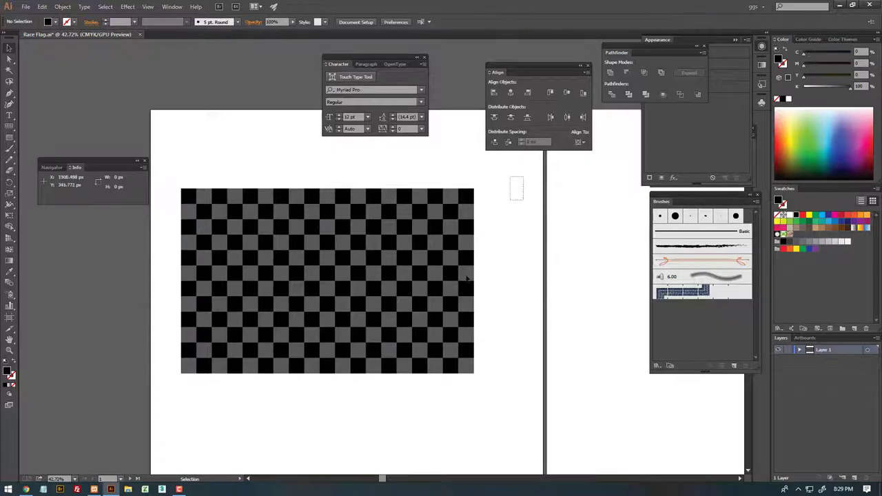
left_click_drag(523, 176, 406, 416)
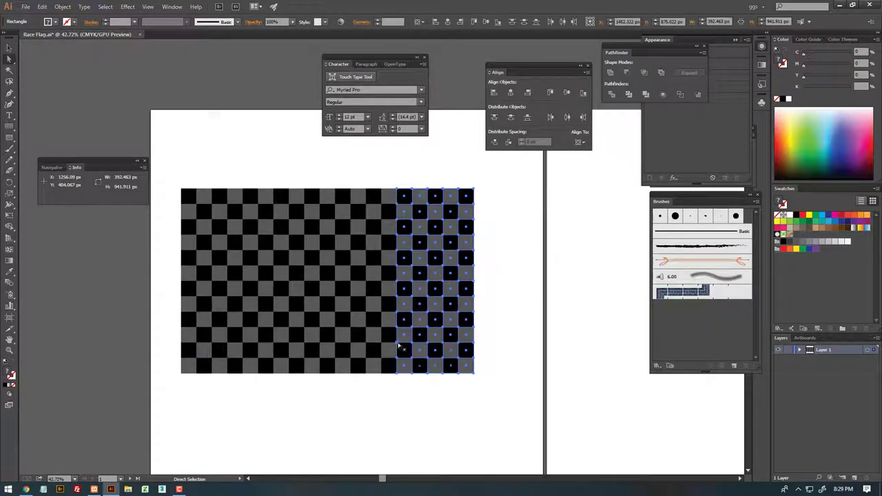
left_click_drag(403, 348, 475, 346)
scroll(539, 325, "up", 3, "alt")
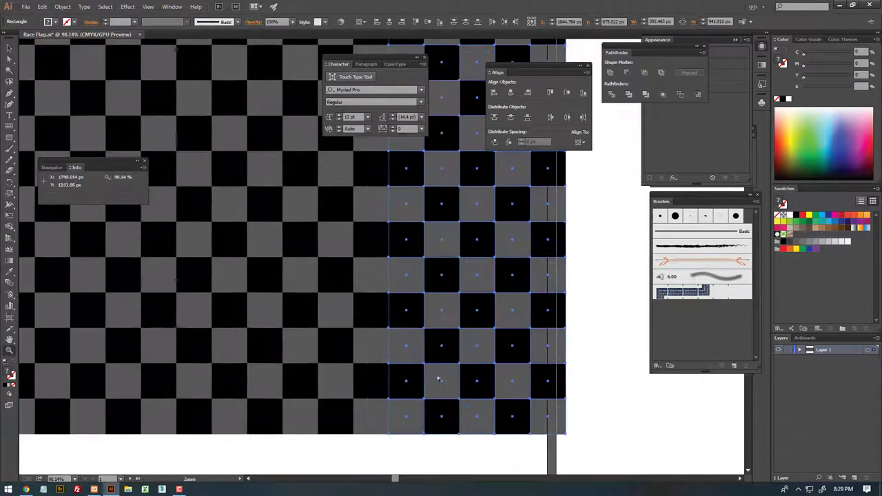
mouse_move(388, 365)
left_mouse_down()
mouse_move(388, 333)
mouse_move(366, 333)
left_mouse_up()
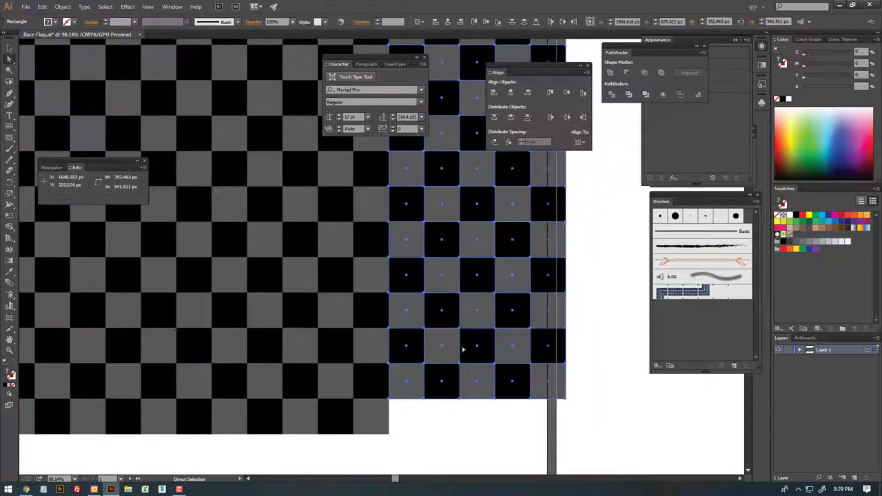
Move the loose row of five squares down into the gap to even out the checkerboard
scroll(423, 277, "down", 3, "alt")
scroll(423, 277, "up", 2)
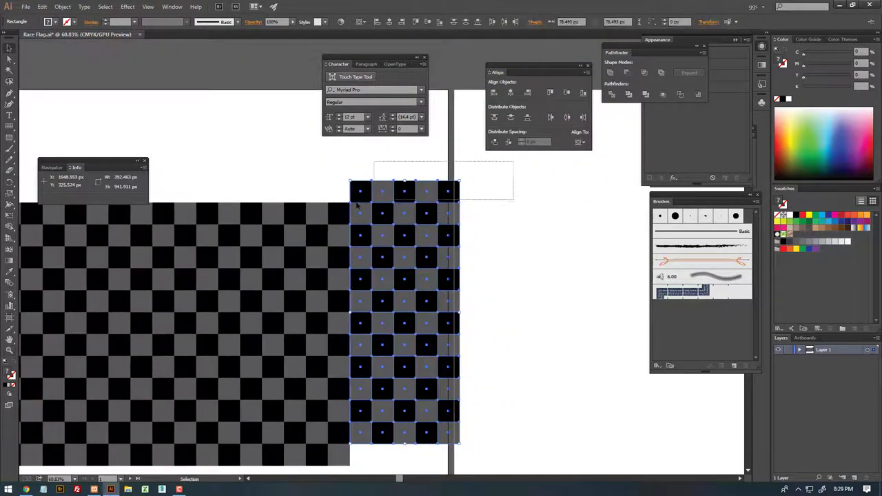
left_click_drag(514, 159, 329, 219)
mouse_move(481, 197)
left_mouse_down()
mouse_move(468, 157)
mouse_move(448, 429)
left_mouse_up()
scroll(423, 278, "up", 3, "alt")
scroll(372, 317, "up", 3, "alt")
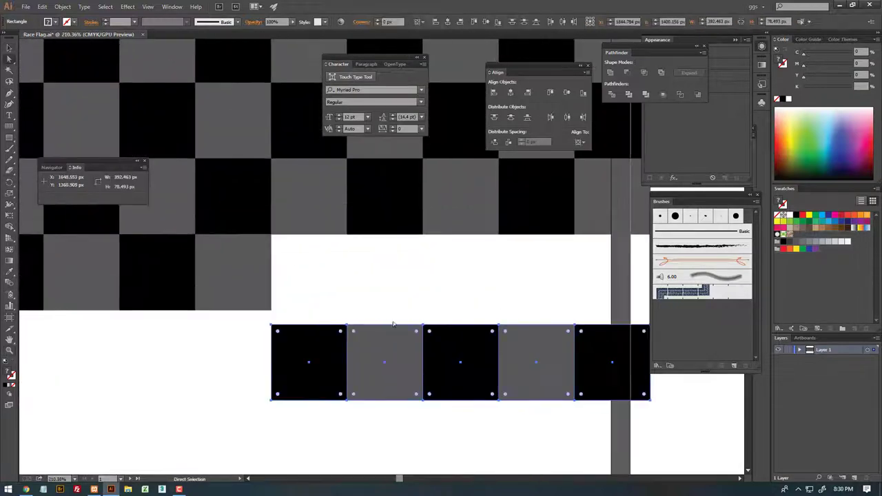
left_click_drag(349, 330, 348, 239)
left_click(360, 317)
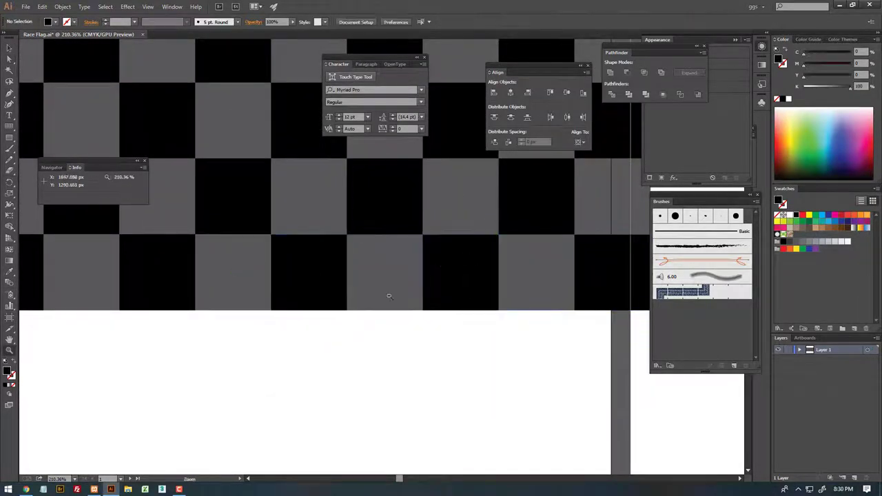
scroll(386, 296, "down", 4, "alt")
scroll(404, 301, "down", 2, "alt")
left_click_drag(404, 301, 409, 380)
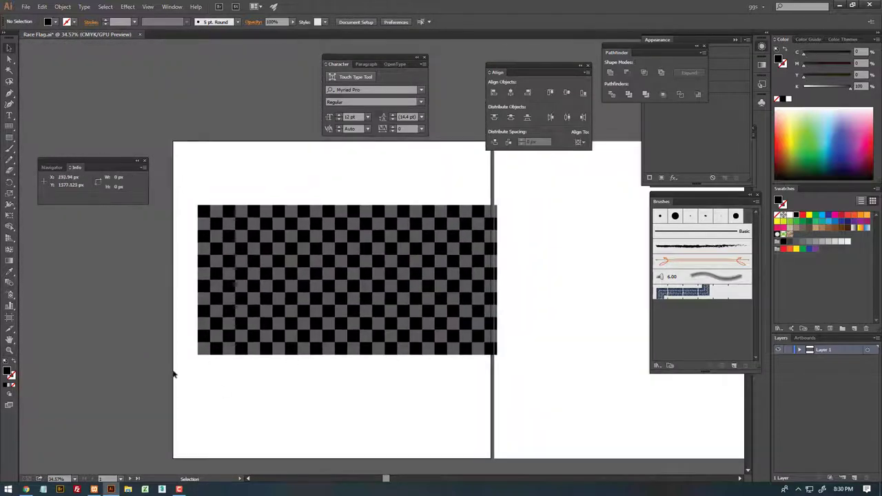
Select every grey square with the Magic Wand, fill them white, then select the whole flag
left_click_drag(173, 374, 517, 177)
left_click(43, 101)
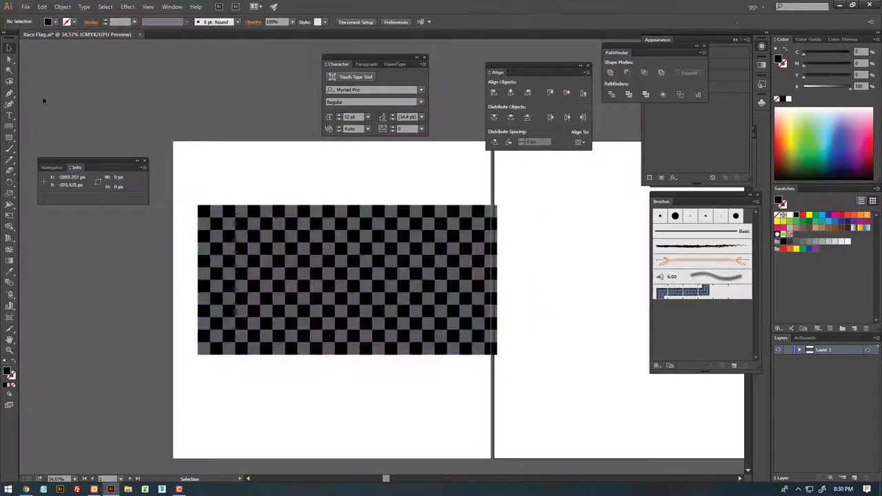
left_click(9, 70)
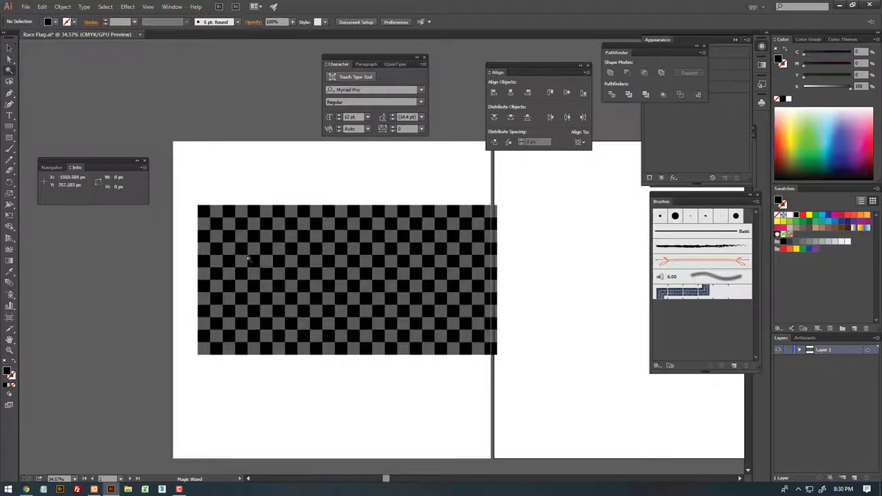
left_click(241, 238)
key("v")
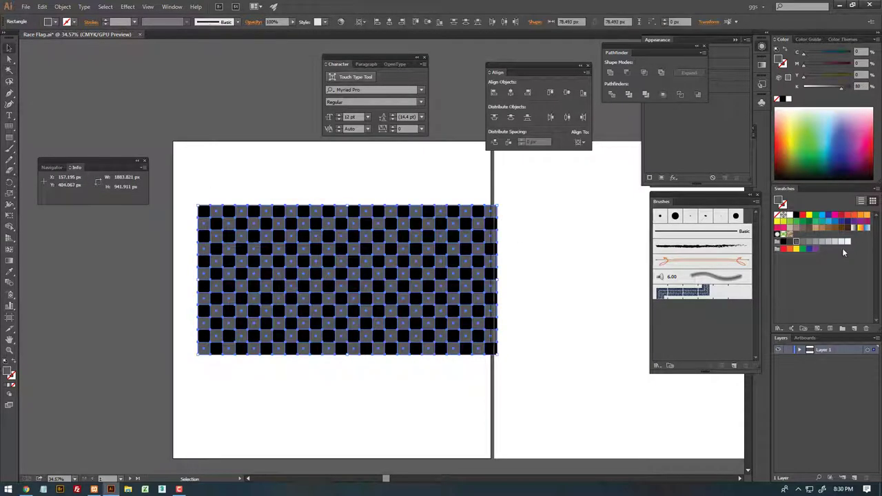
left_click(847, 241)
left_click(581, 265)
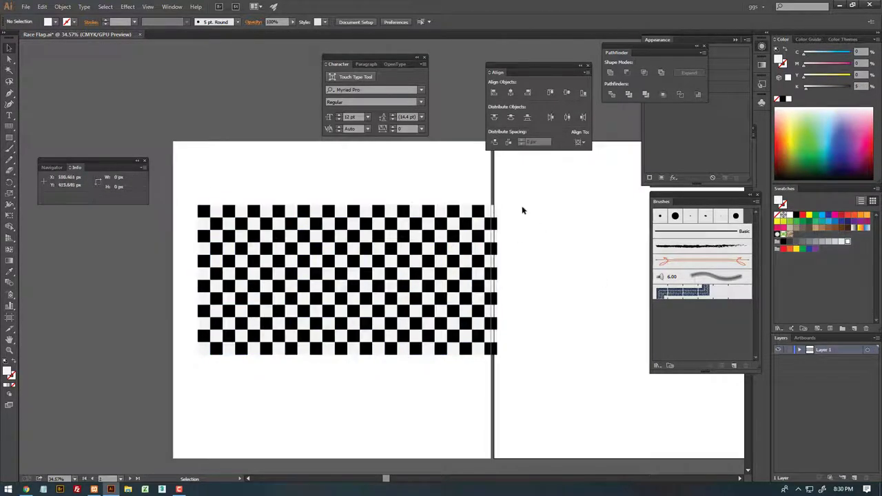
left_click_drag(534, 187, 129, 427)
scroll(319, 330, "up", 3)
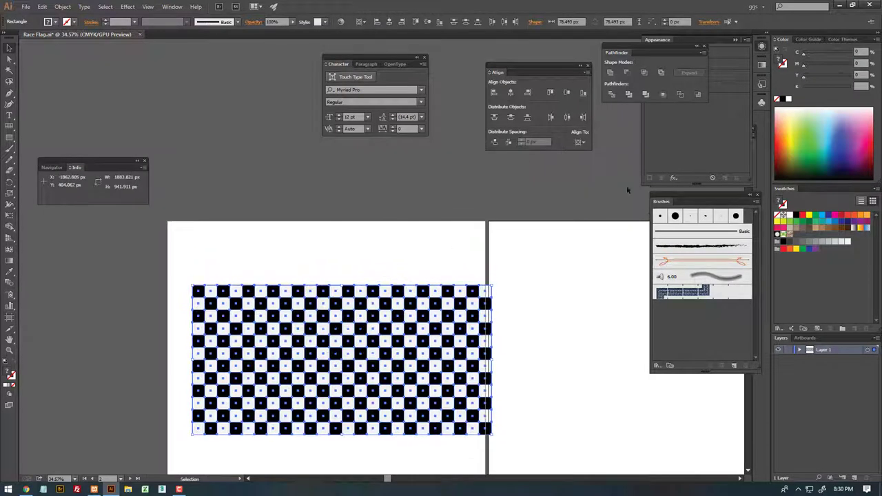
Make the flag a new symbol named 'Race Flag' in the Symbols panel, then delete it from the artboard
left_click(761, 102)
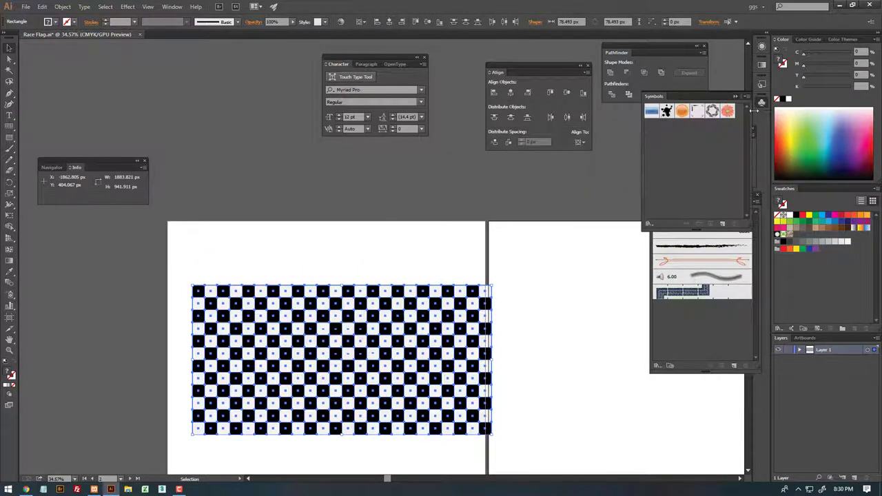
left_click(747, 100)
left_click(785, 100)
type("Race")
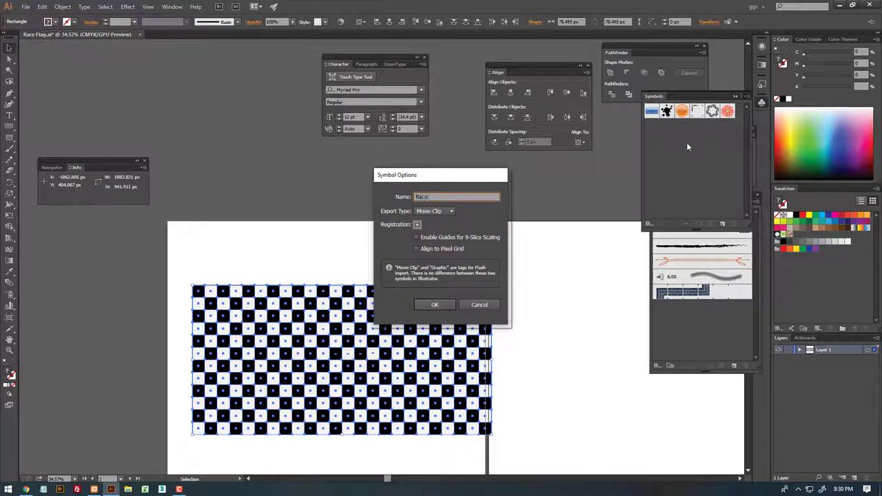
type("Flag")
left_click(436, 306)
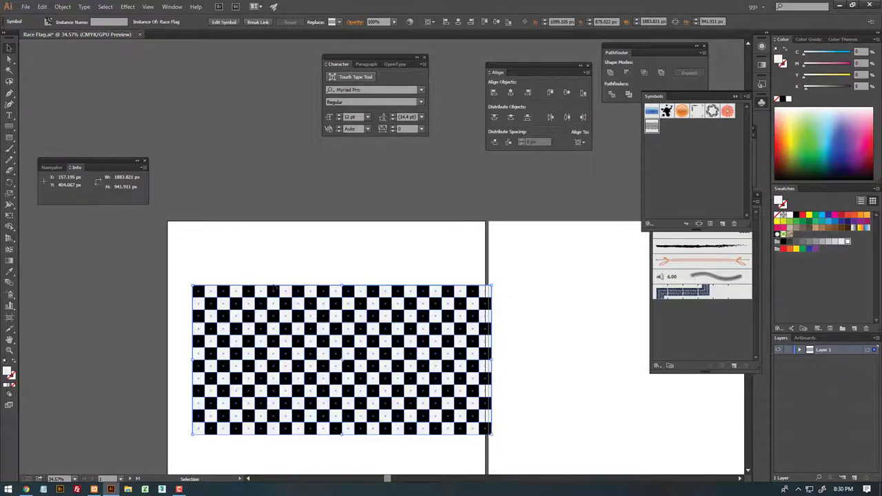
key("Delete")
left_click_drag(309, 297, 276, 151)
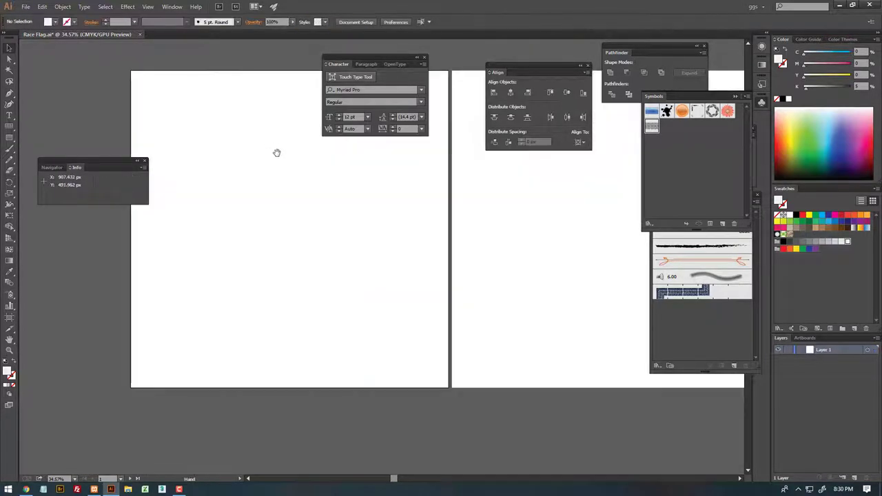
Draw a wavy Pencil line with black stroke and no fill, and move it clear of the artboards
left_click(11, 160)
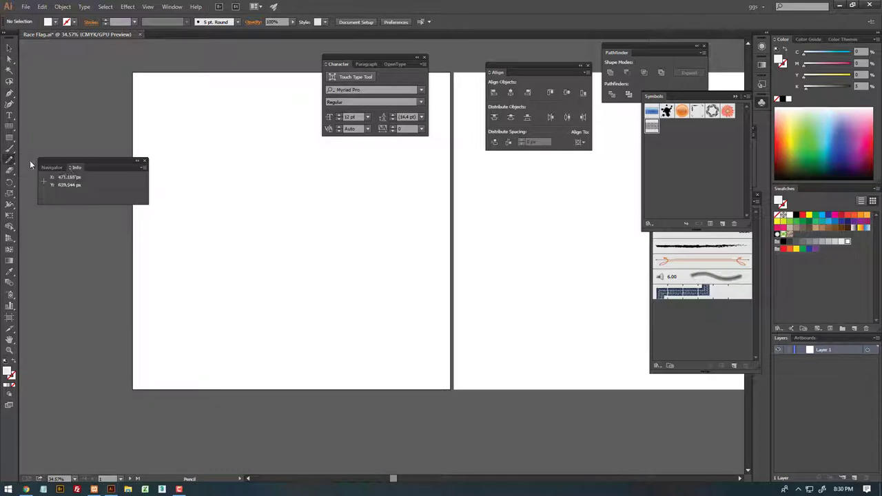
left_click_drag(249, 198, 243, 278)
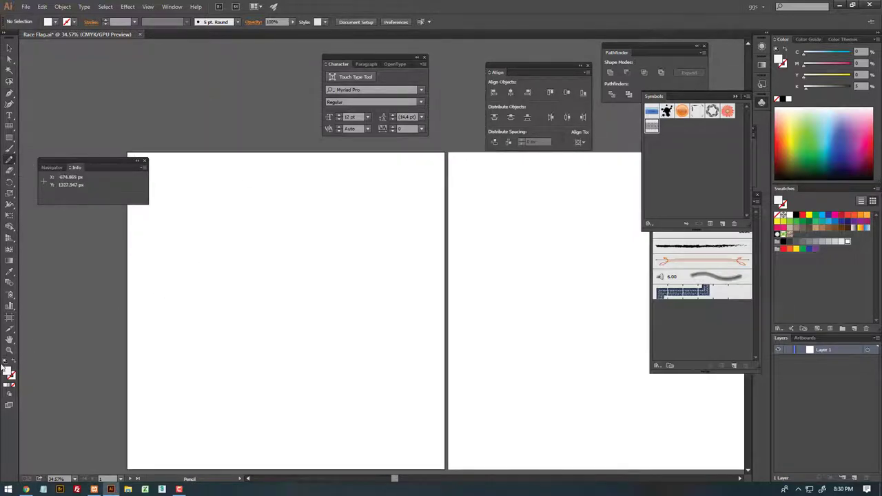
left_click(795, 215)
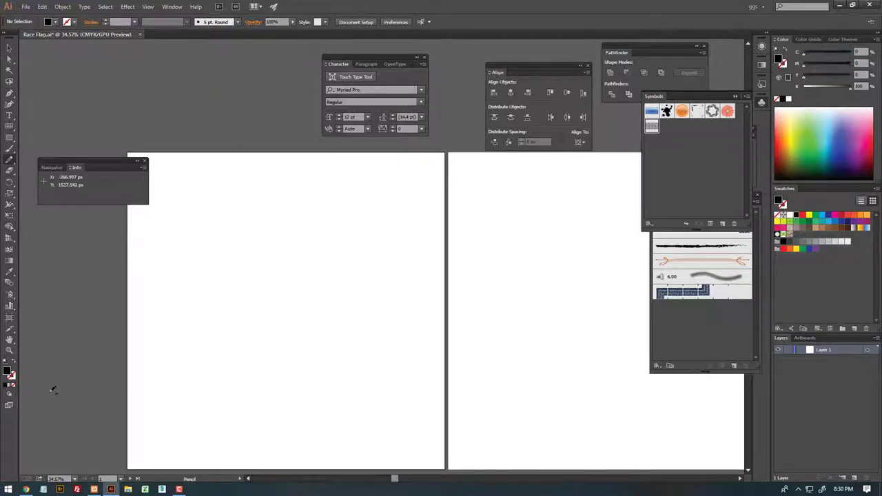
left_click(12, 363)
left_click_drag(147, 308, 323, 349)
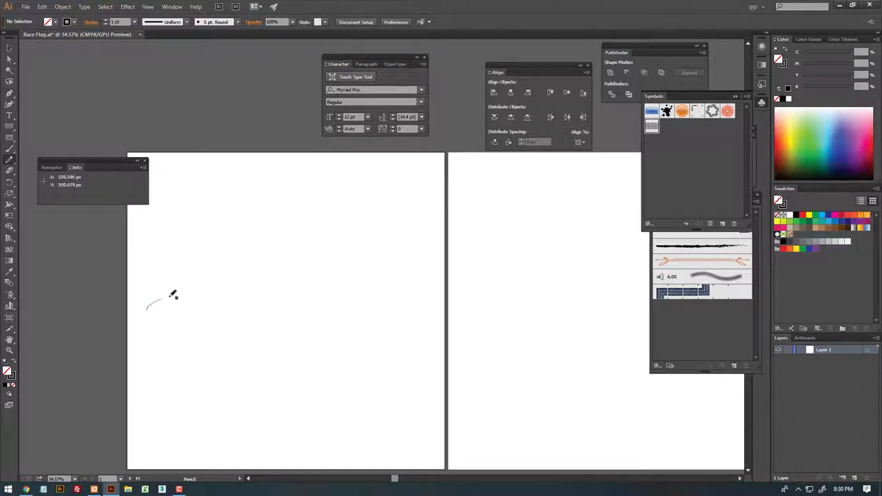
left_click_drag(476, 293, 573, 290)
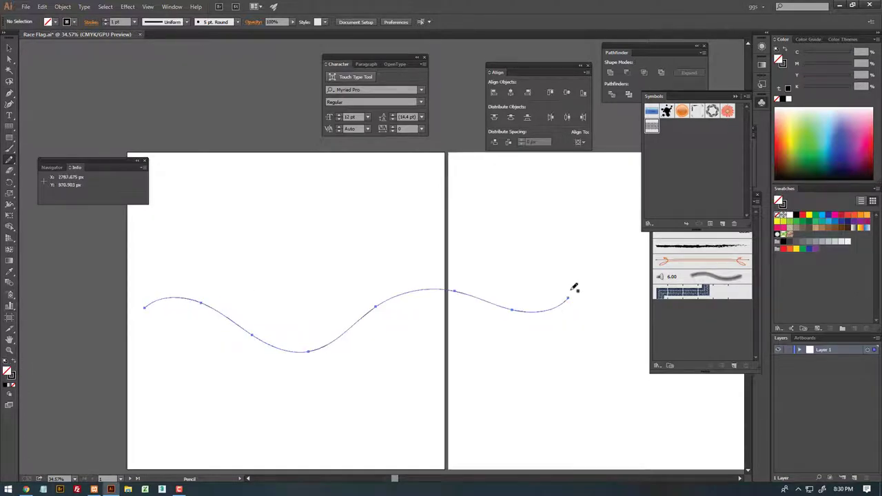
key("ctrl+minus")
key("v")
mouse_move(374, 228)
left_mouse_down()
mouse_move(341, 307)
mouse_move(359, 193)
left_mouse_up()
scroll(307, 308, "up", 5)
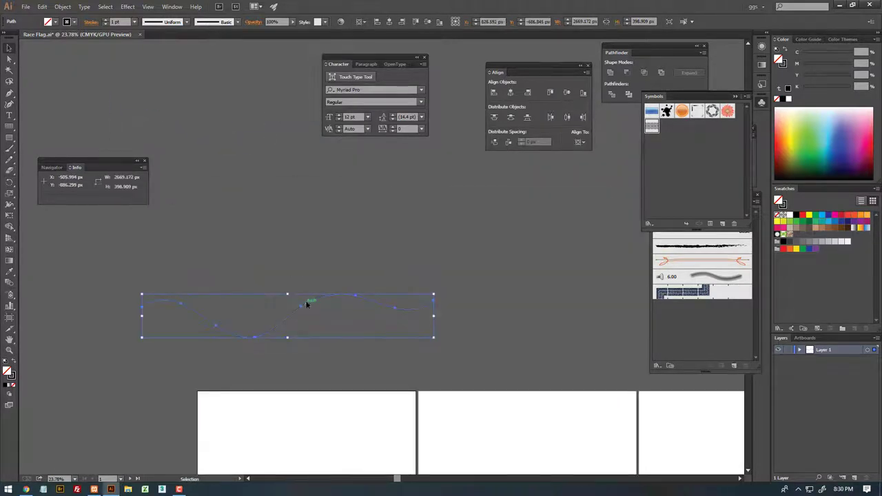
left_click(359, 192)
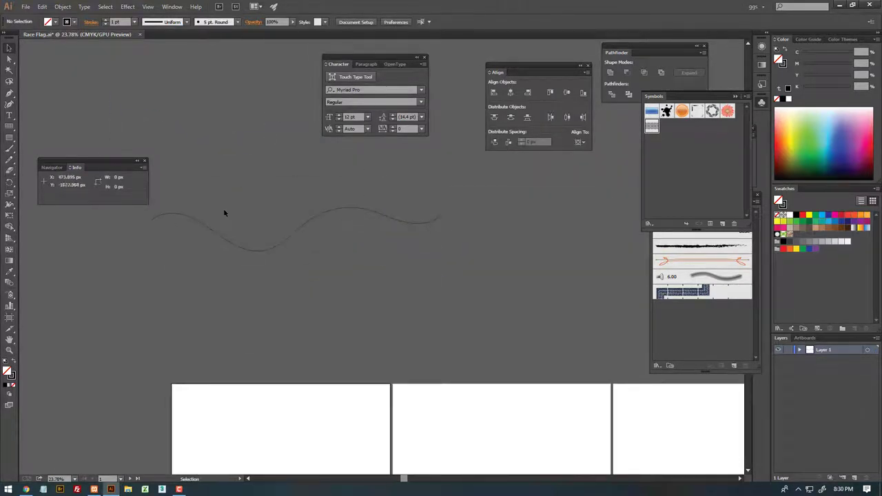
Draw second and third wavy lines, shrinking the third to fit with the others
key("n")
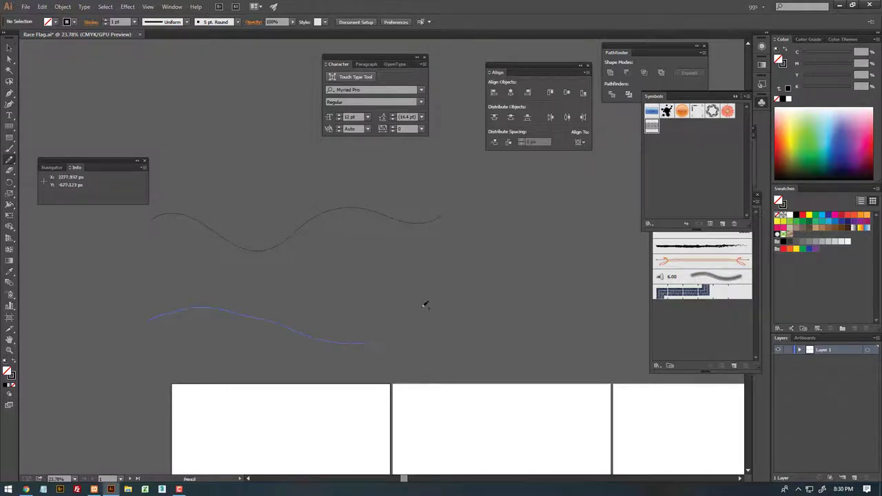
key("v")
scroll(379, 281, "up", 2)
mouse_move(314, 286)
left_mouse_down()
mouse_move(218, 383)
mouse_move(213, 215)
left_mouse_up()
left_click(236, 271)
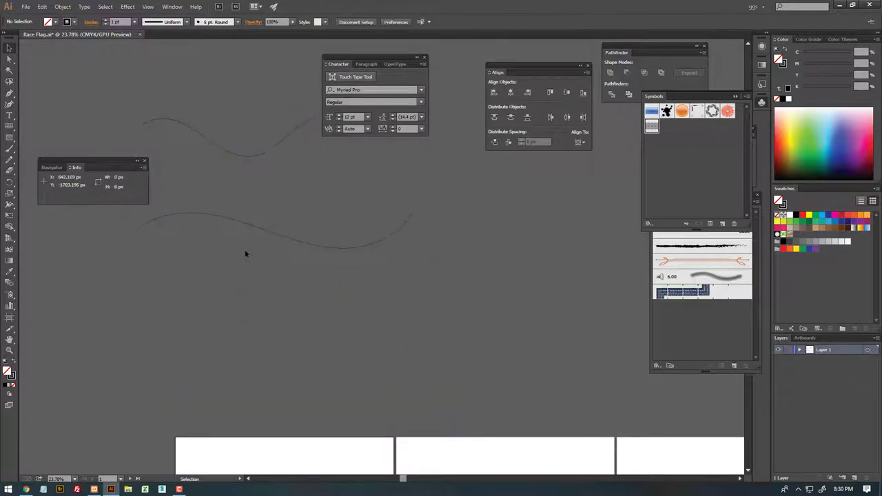
key("n")
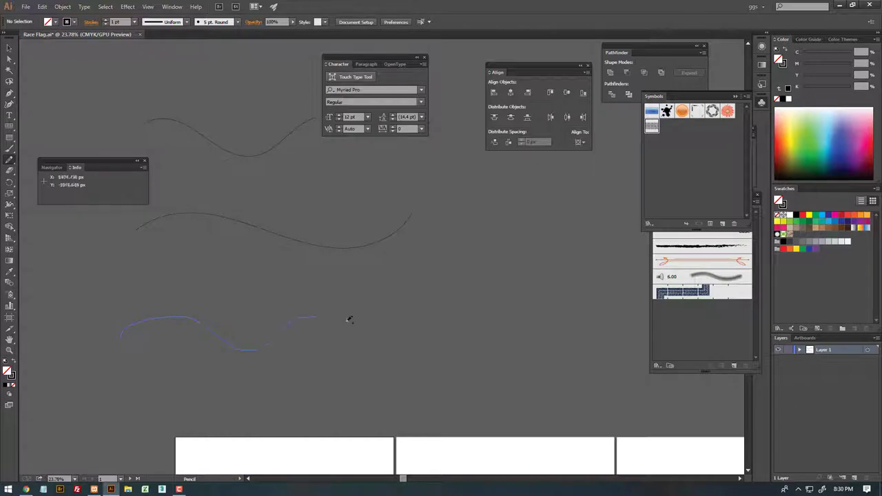
left_click_drag(563, 301, 544, 303)
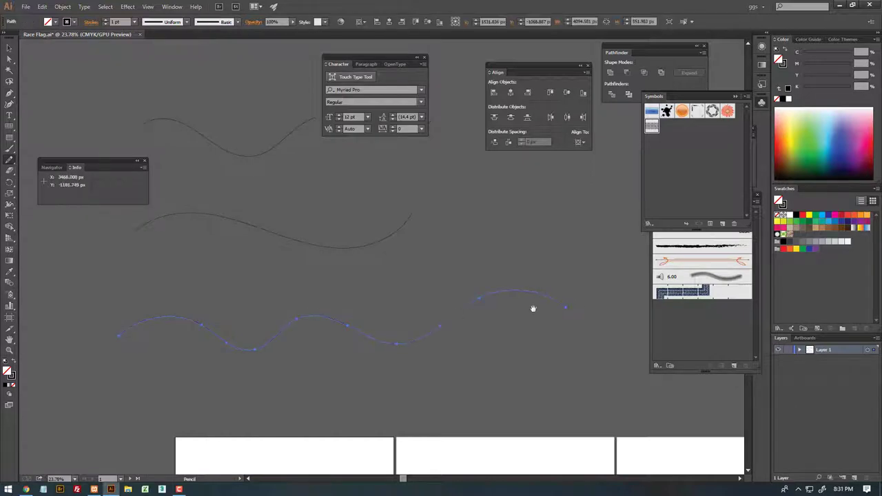
key("v")
scroll(524, 220, "down", 1)
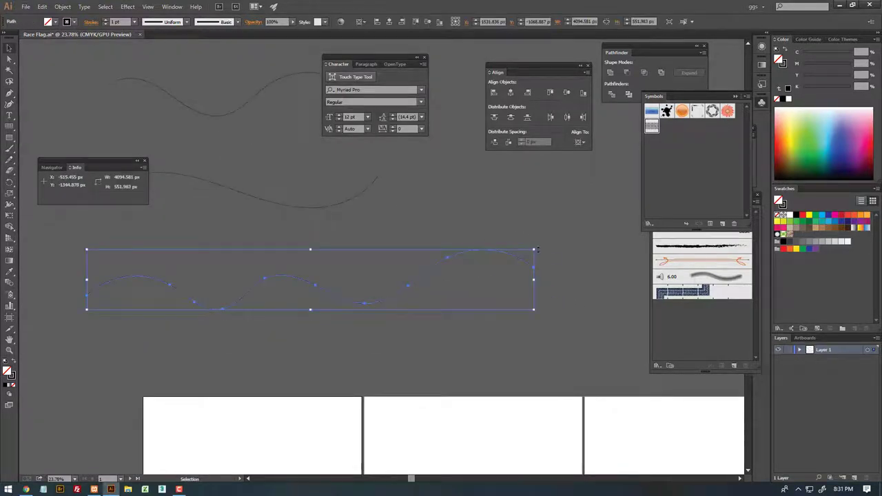
left_click_drag(536, 249, 414, 264)
left_click(522, 251)
Stack the three wavy lines one above another and select all three
key("a")
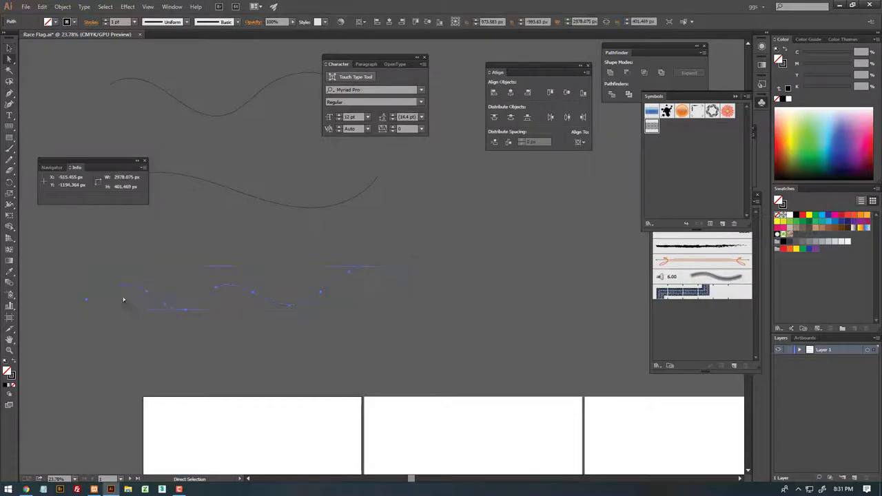
key("v")
left_click(215, 249)
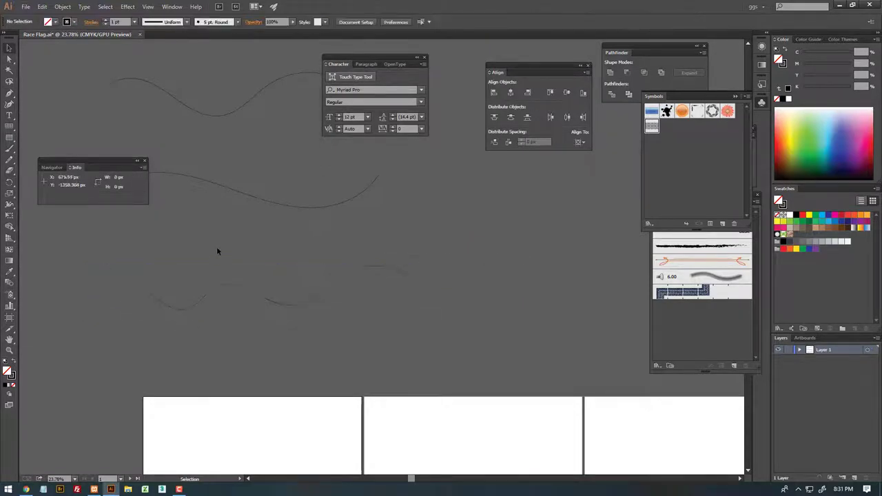
scroll(303, 255, "down", 1)
left_click_drag(315, 252, 271, 325)
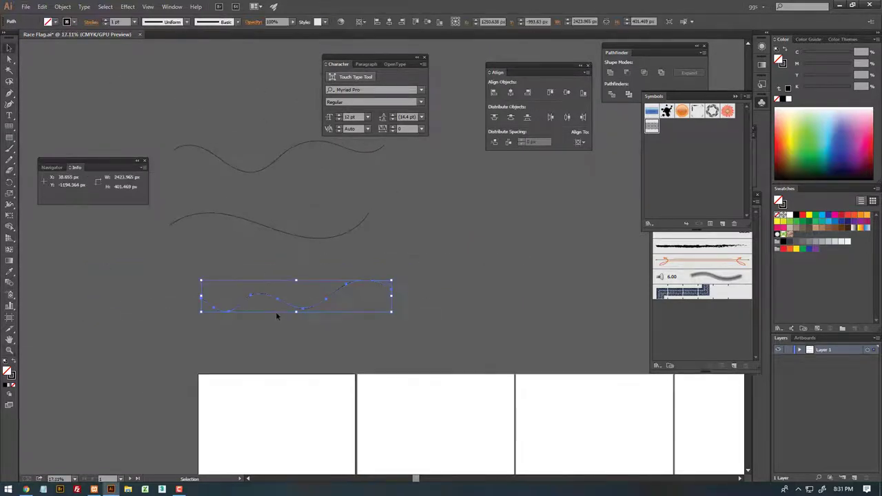
left_click(193, 318)
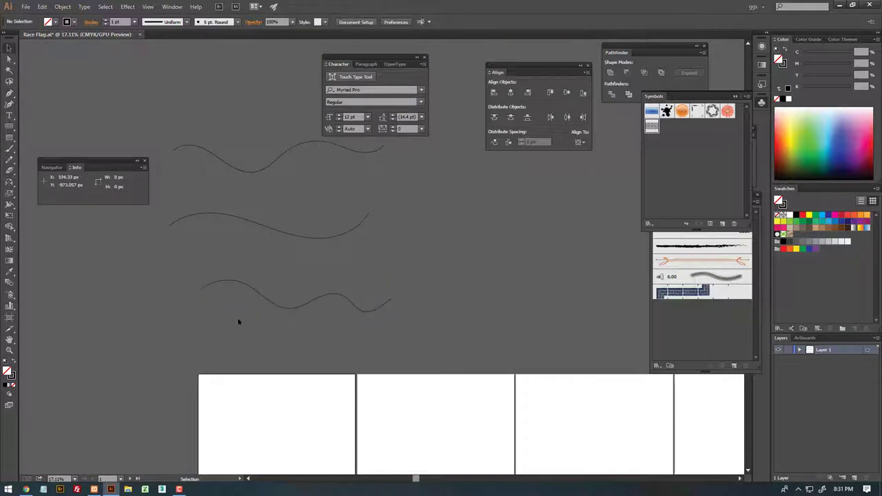
left_click_drag(275, 308, 269, 303)
left_click_drag(273, 235, 271, 239)
left_click_drag(253, 118, 190, 314)
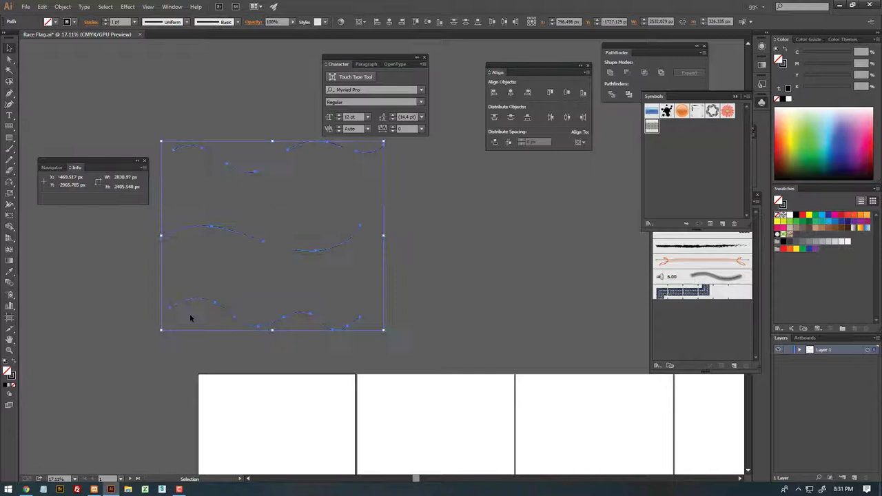
Apply 3D Extrude & Bevel to the wavy paths with 2000 pt depth and a custom tilted rotation
left_click(129, 7)
mouse_move(172, 60)
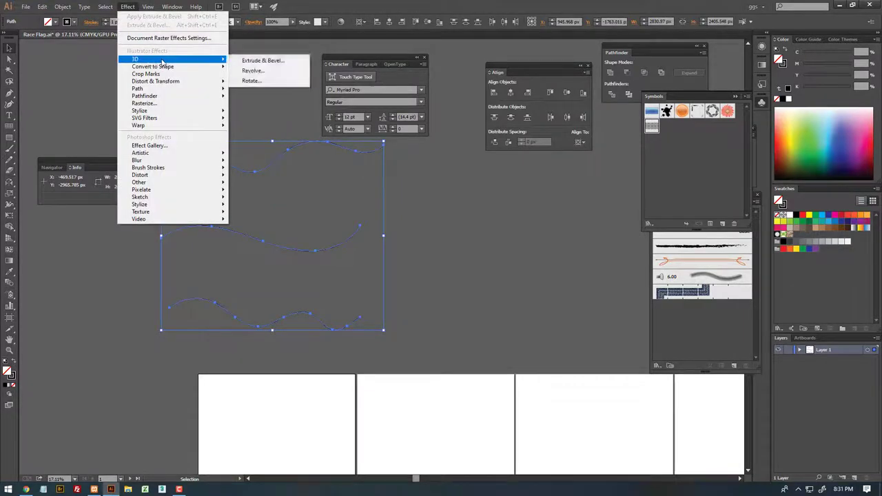
left_click(262, 61)
left_click(496, 361)
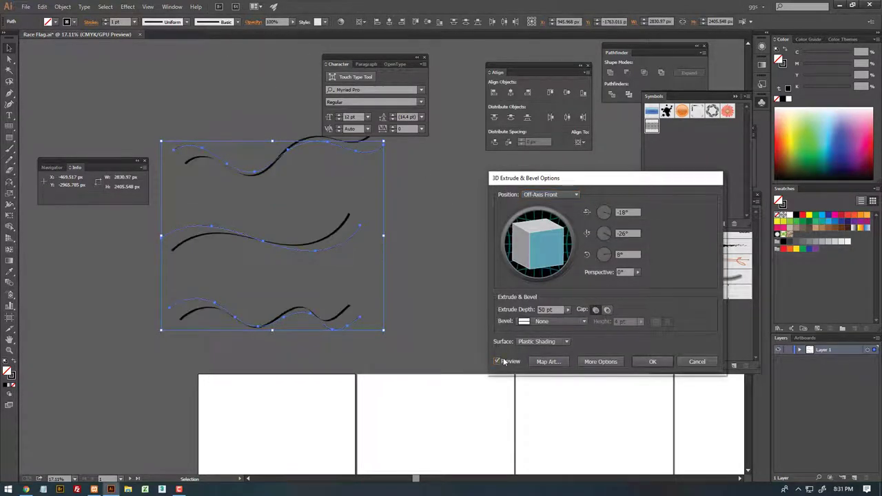
left_click(538, 323)
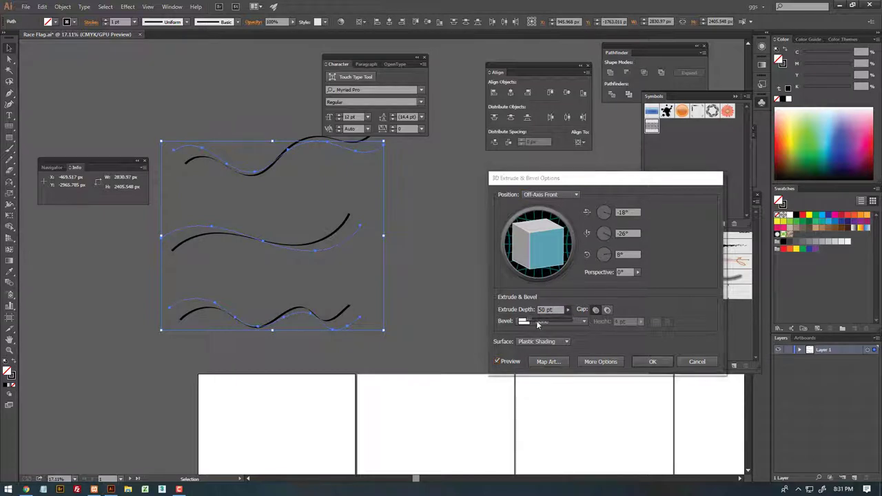
left_click_drag(540, 322, 557, 322)
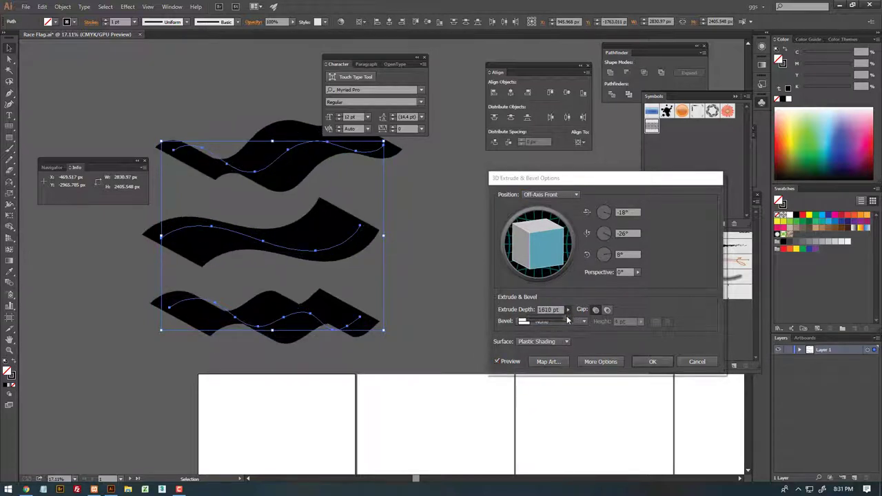
left_click_drag(568, 321, 570, 317)
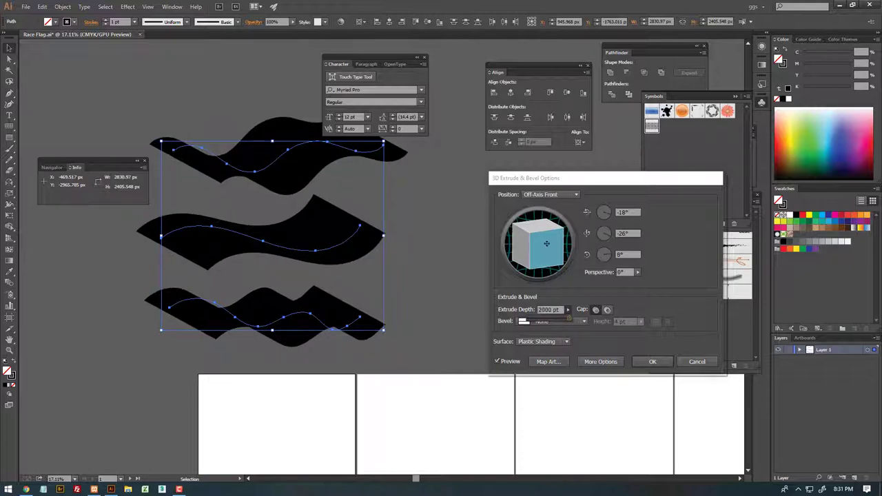
left_click_drag(546, 243, 543, 249)
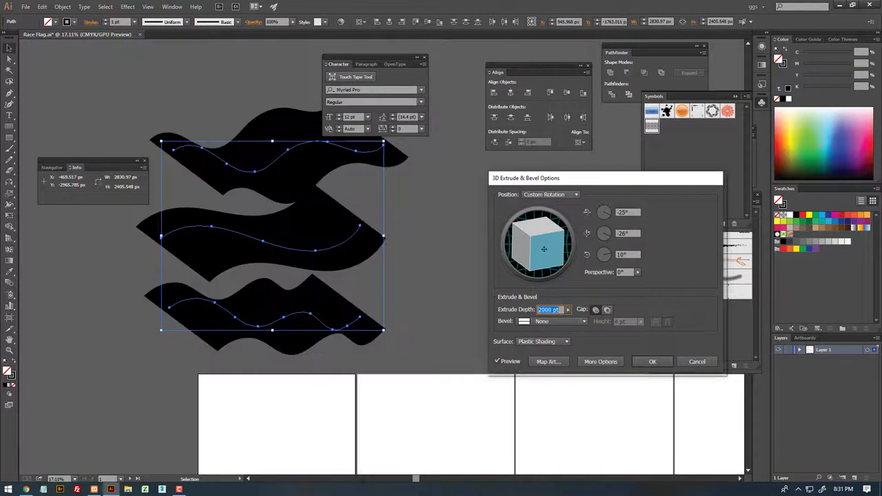
left_click(651, 361)
Arrange the three extruded wave shapes side by side in a row above the artboards
left_click(469, 304)
key("Tab")
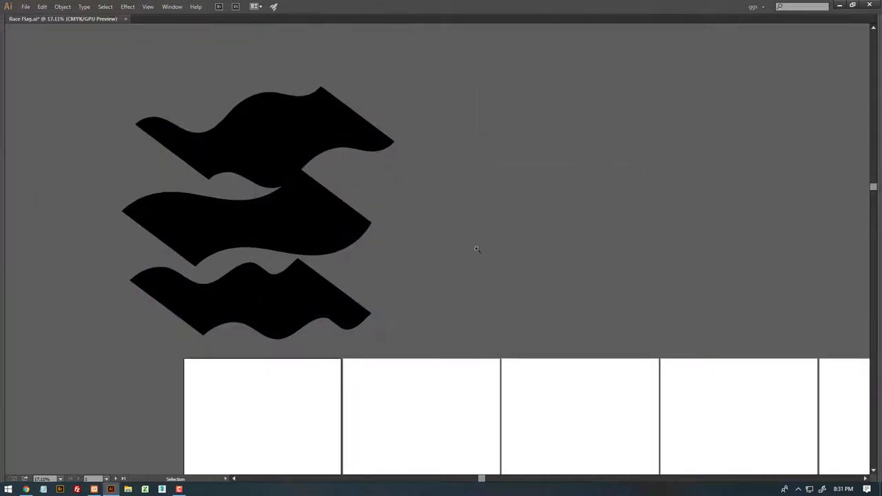
scroll(427, 180, "down", 2)
left_click_drag(427, 179, 434, 199)
left_click_drag(285, 387, 286, 387)
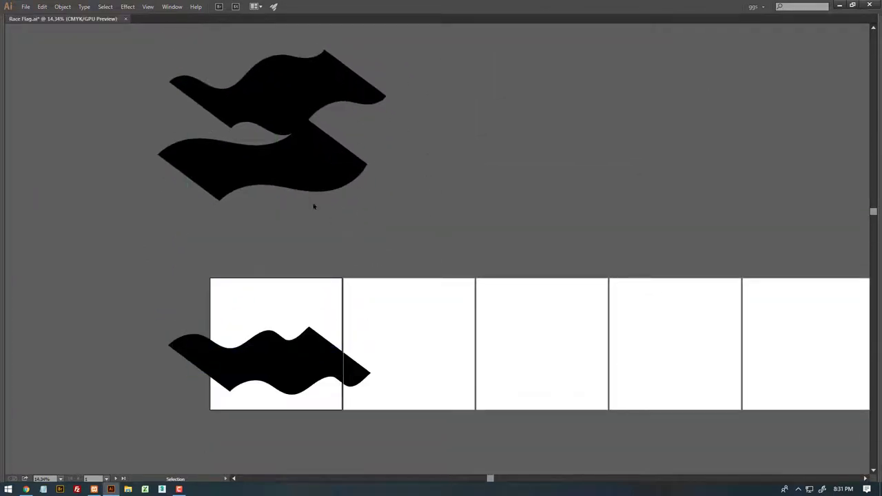
left_click_drag(313, 193, 476, 365)
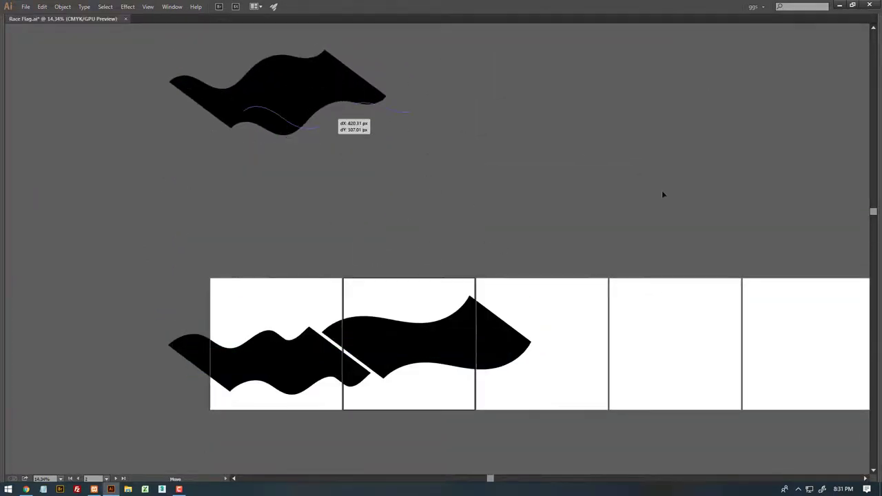
left_click_drag(337, 123, 703, 366)
mouse_move(557, 298)
left_mouse_down()
mouse_move(318, 372)
mouse_move(556, 298)
left_mouse_up()
left_click_drag(404, 338, 400, 222)
left_click_drag(275, 389, 206, 238)
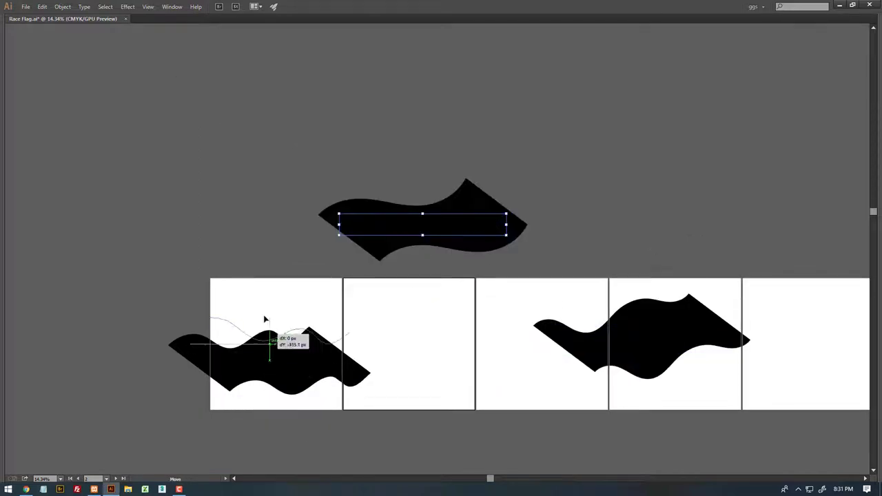
left_click_drag(661, 345, 706, 212)
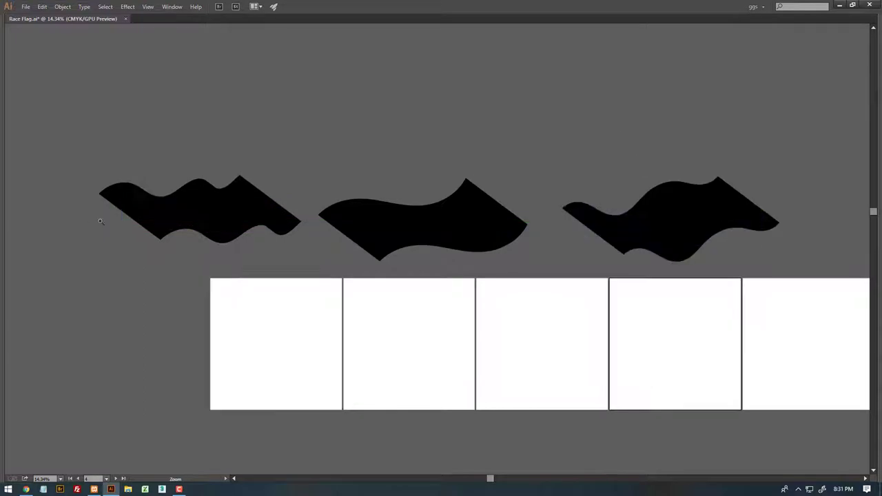
scroll(101, 221, "up", 3)
Reopen the first wave's 3D Extrude & Bevel with preview and map the Race Flag symbol
key("Tab")
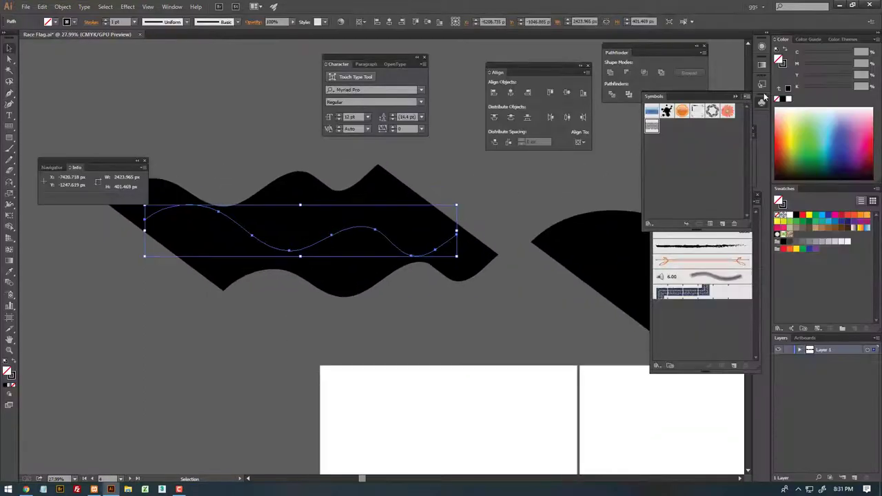
left_click(761, 47)
left_click(689, 87)
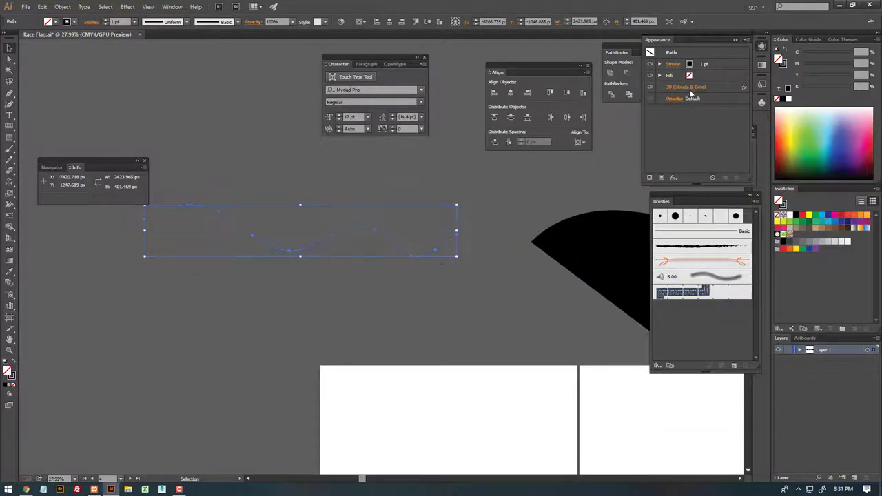
left_click(499, 362)
left_click(547, 361)
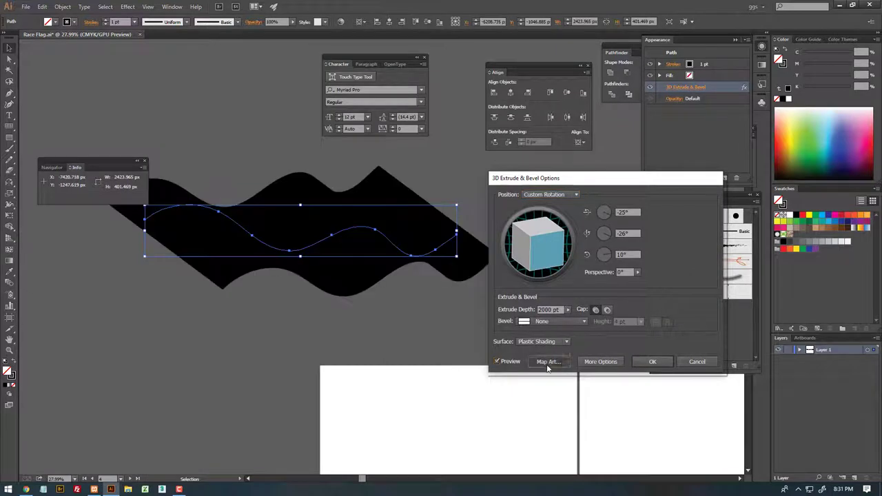
left_click(583, 194)
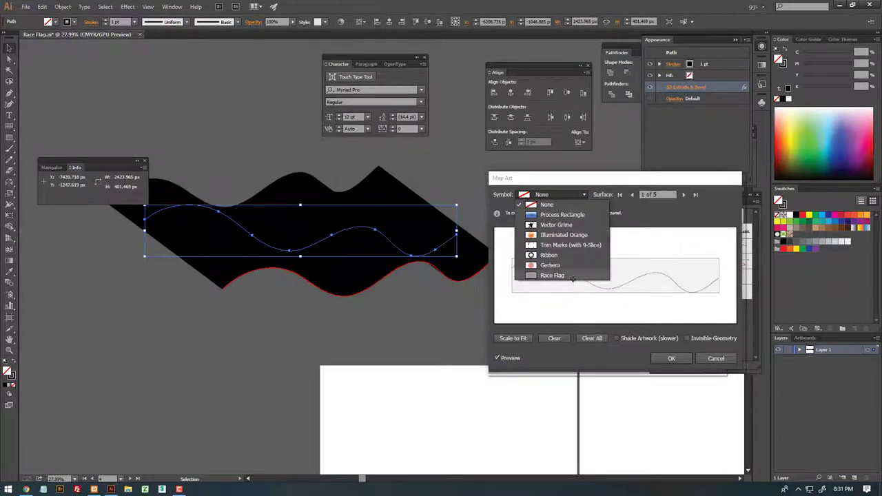
left_click(570, 275)
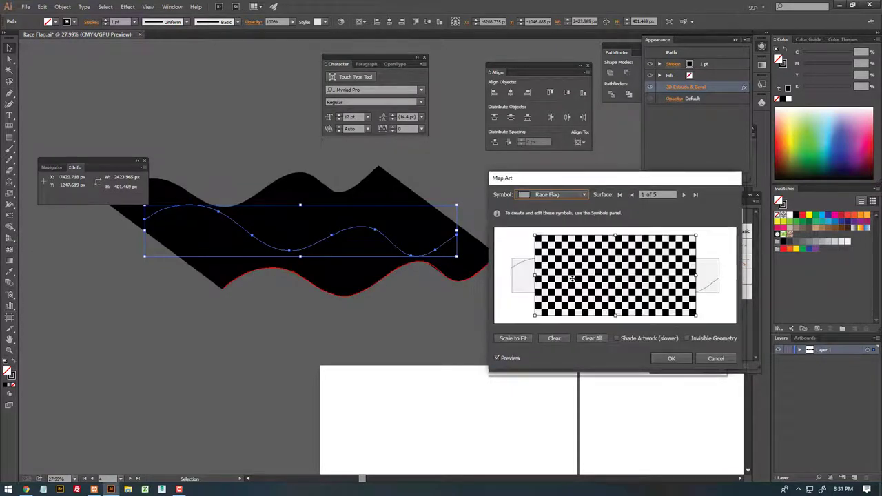
Clear the mapping, map Race Flag scaled to fit onto surface 4 of 5, and apply
left_click(589, 337)
left_click(683, 195)
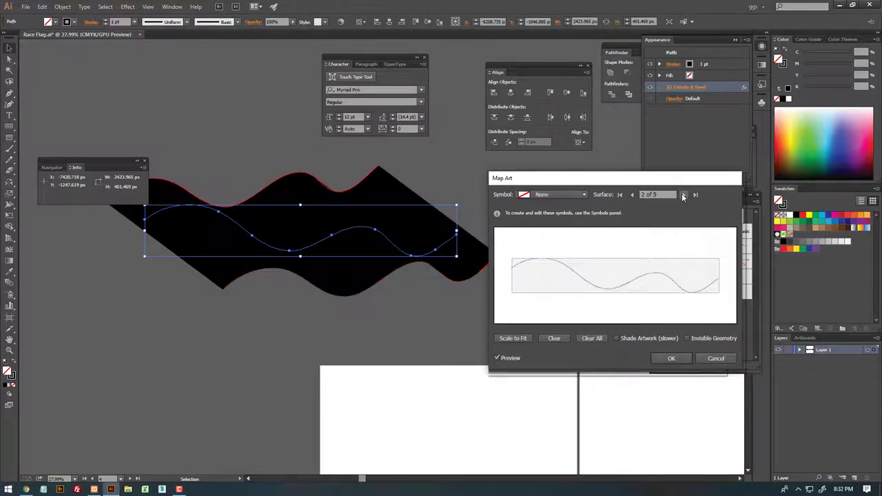
left_click(682, 196)
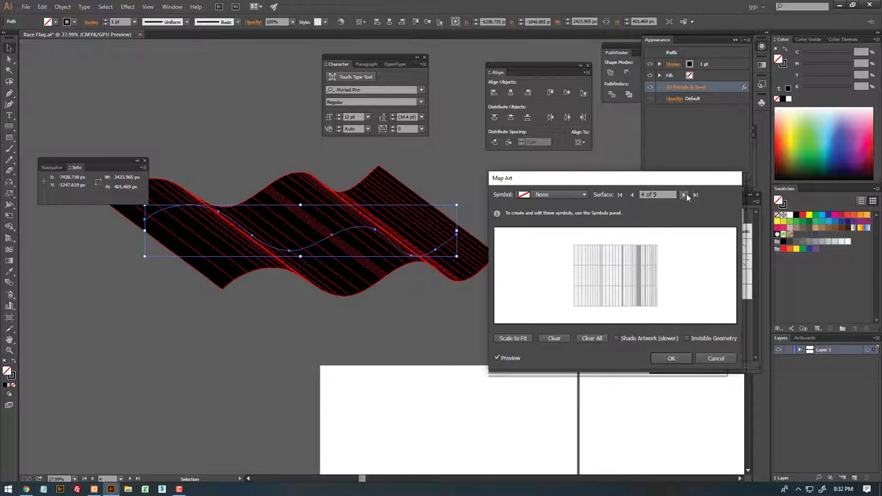
left_click(582, 195)
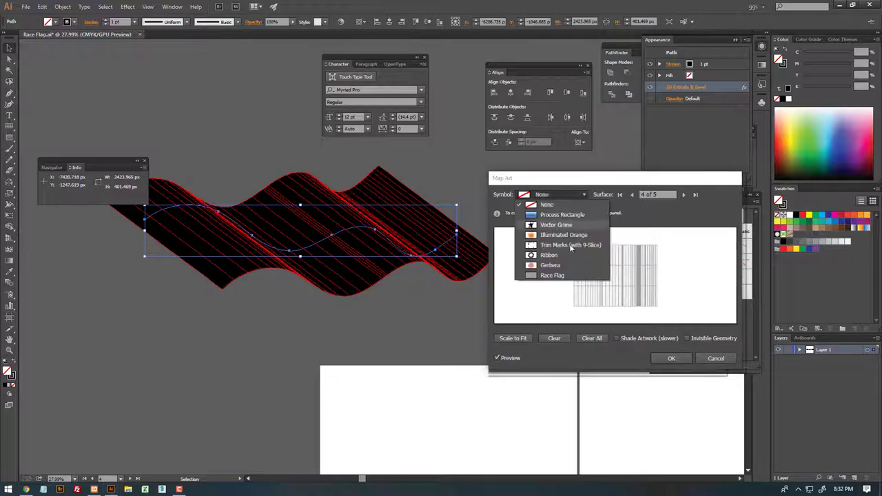
left_click(551, 275)
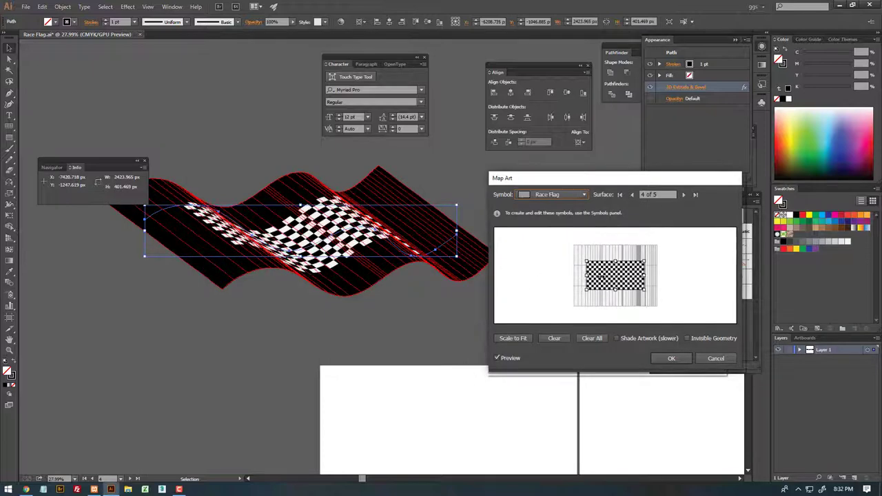
left_click(520, 338)
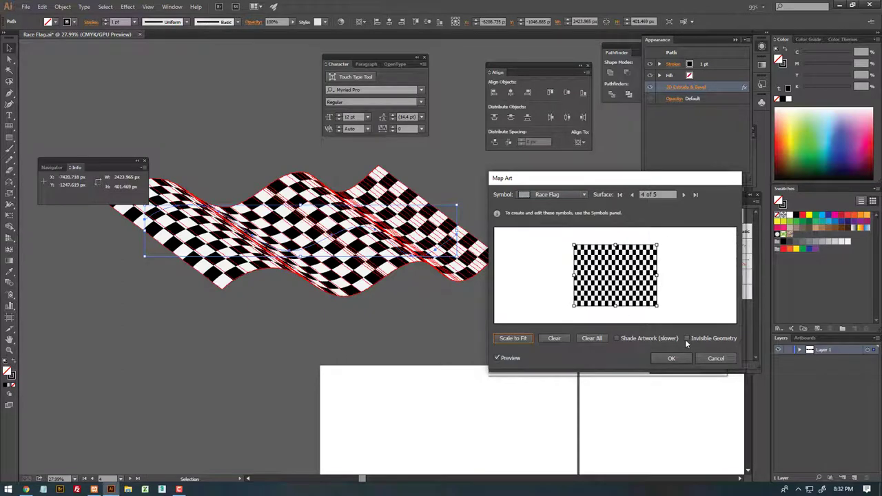
left_click(669, 358)
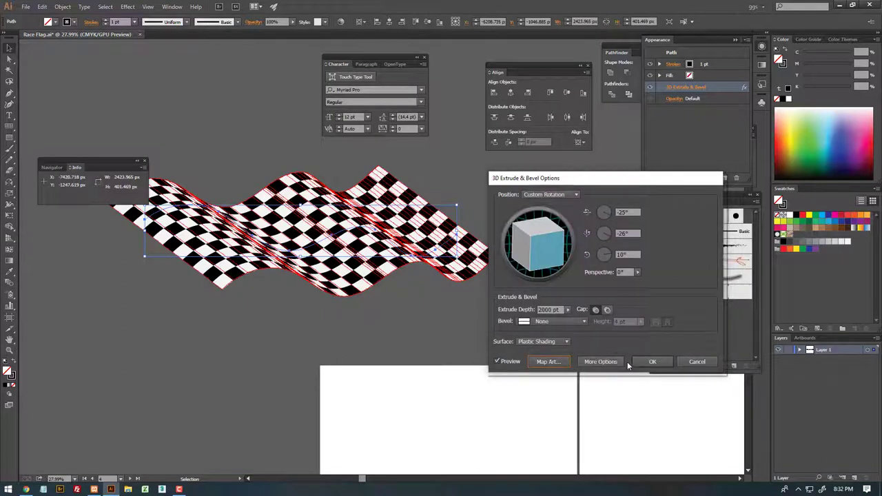
left_click(650, 360)
left_click(465, 338)
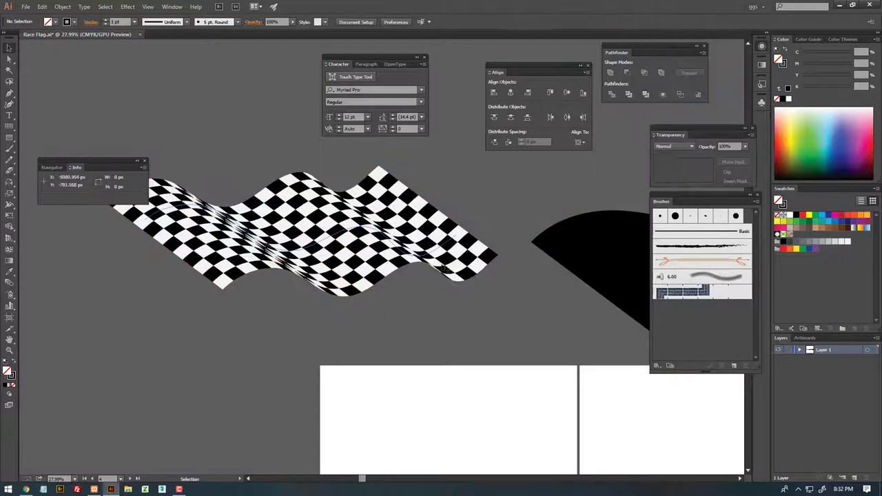
Select the middle wave and reopen its 3D Extrude & Bevel with preview on
key("Tab")
key("ctrl+alt+0")
left_click(476, 249)
key("Tab")
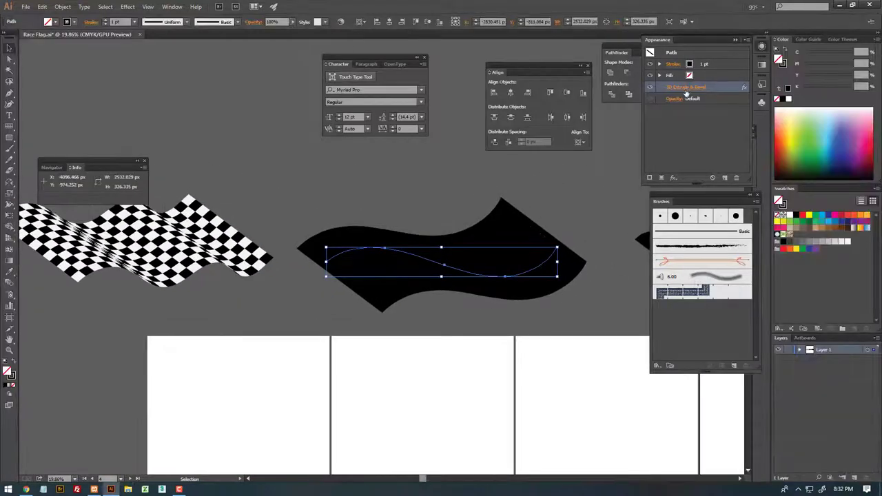
left_click(685, 88)
left_click(499, 362)
Map Race Flag onto surface 3 of 4, scaled to fit with Invisible Geometry, and apply
left_click(548, 360)
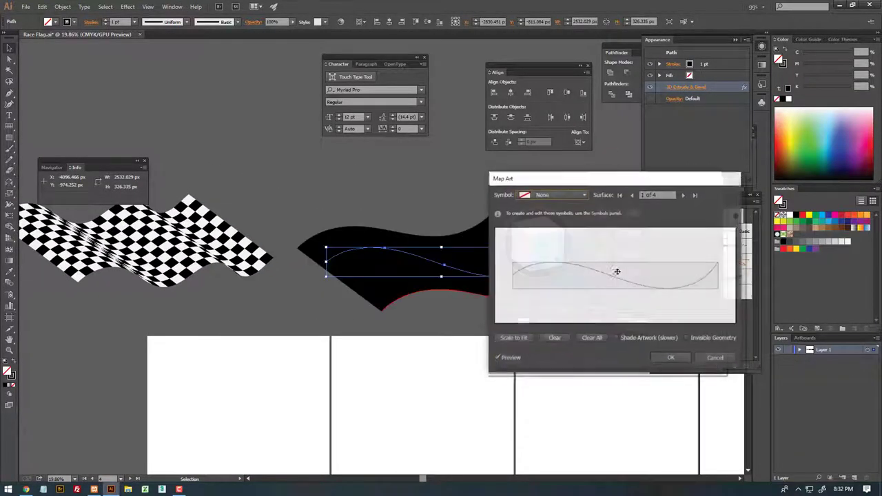
left_click(682, 194)
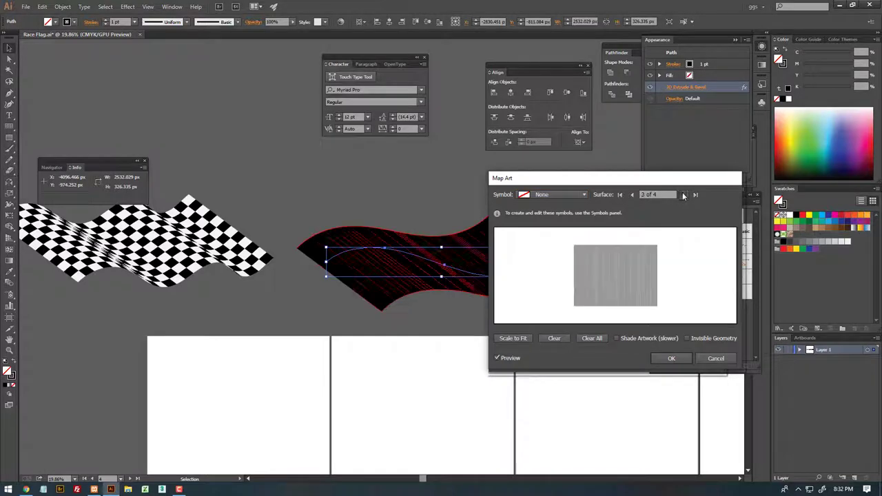
left_click(682, 195)
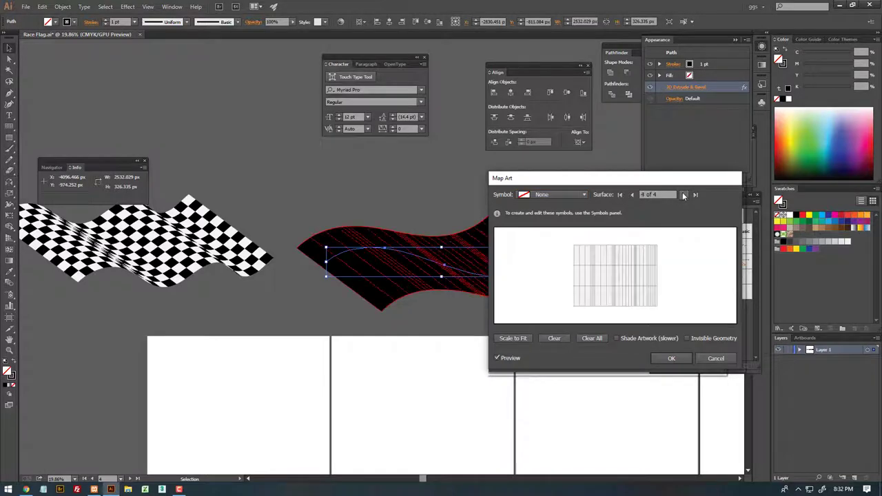
left_click(632, 195)
left_click(584, 195)
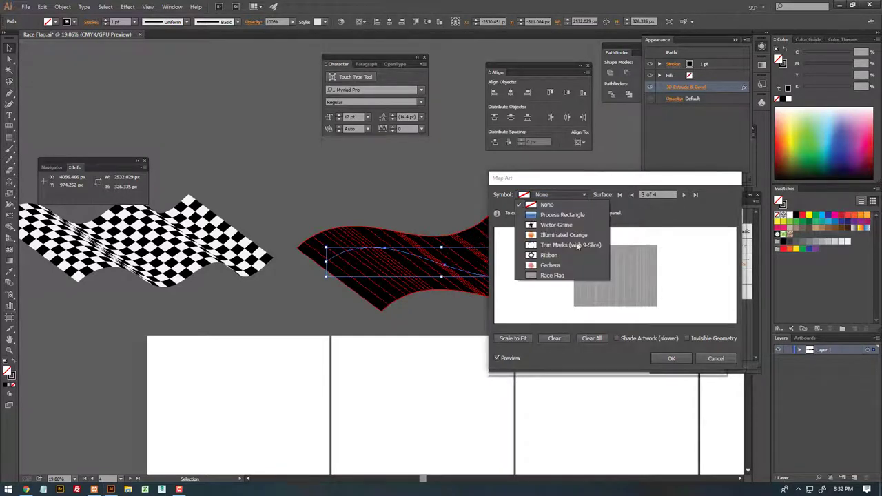
left_click(551, 275)
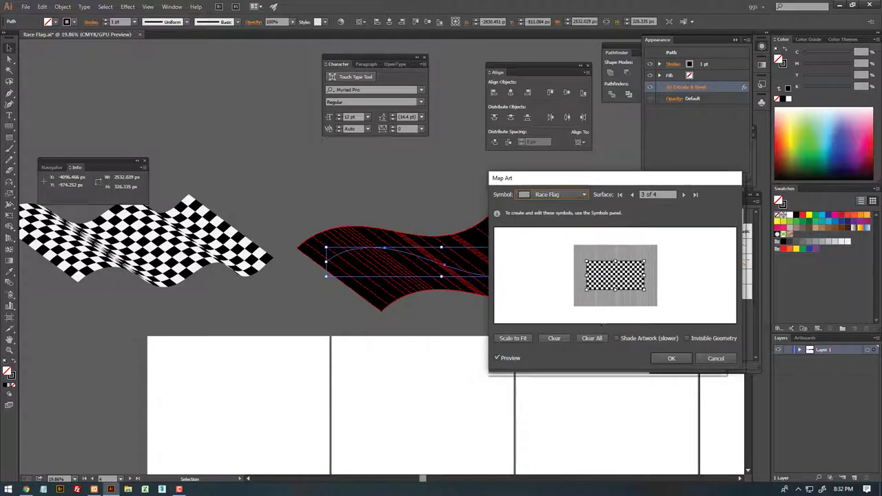
left_click(514, 338)
left_click(686, 338)
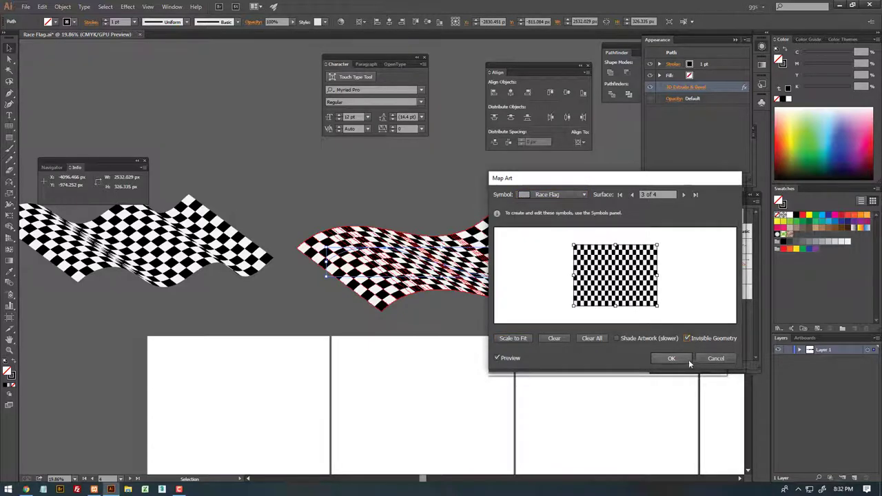
left_click(689, 360)
left_click(644, 360)
Select the remaining black wave and reopen its 3D Extrude & Bevel with preview
left_click_drag(606, 344, 424, 298)
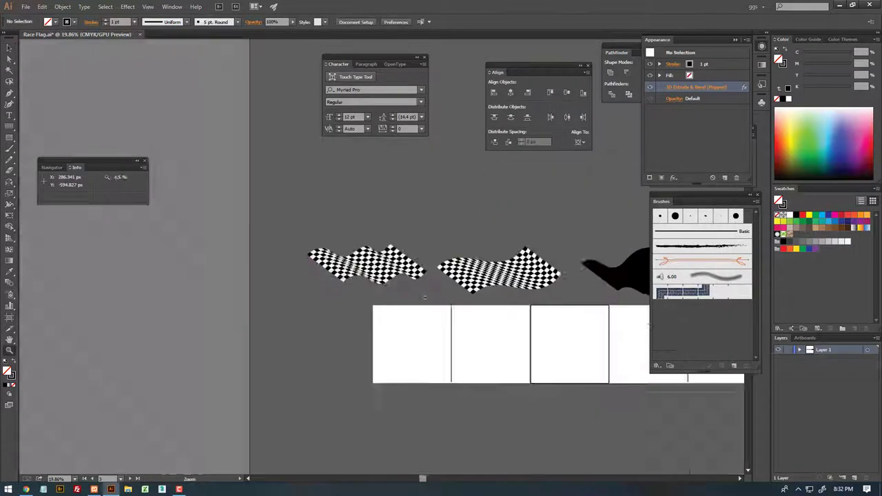
key("v")
left_click(386, 269)
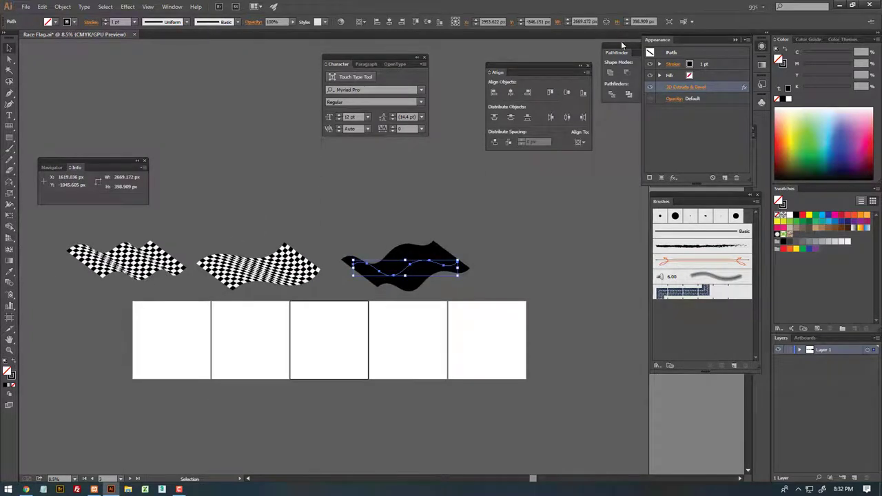
left_click(689, 87)
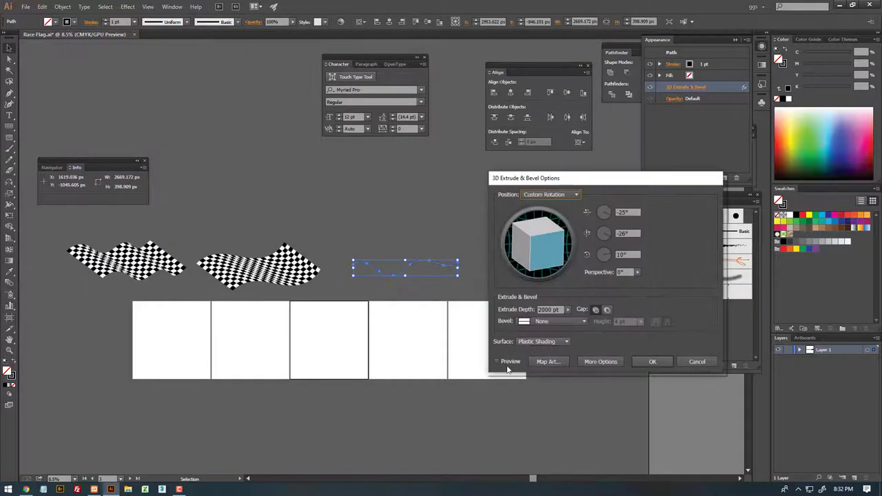
left_click(496, 361)
Map Race Flag onto surface 4 of 5, scaled to fit, and apply the 3D effect
left_click(548, 361)
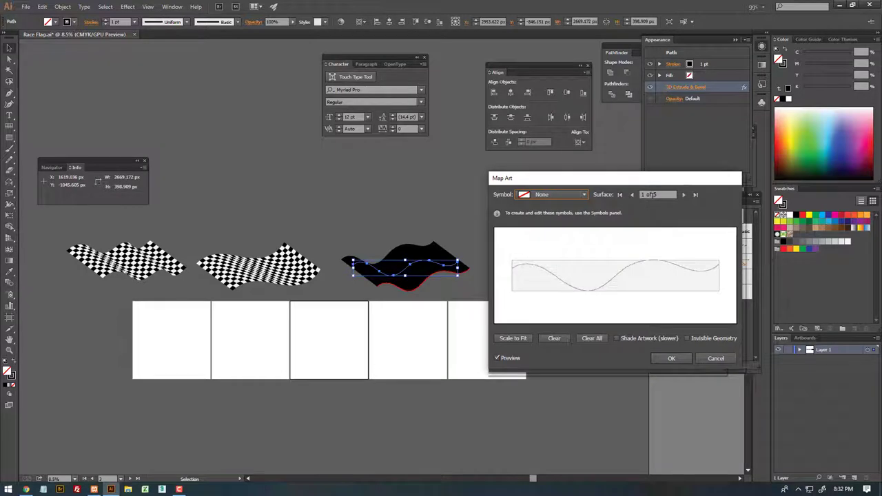
left_click(632, 195)
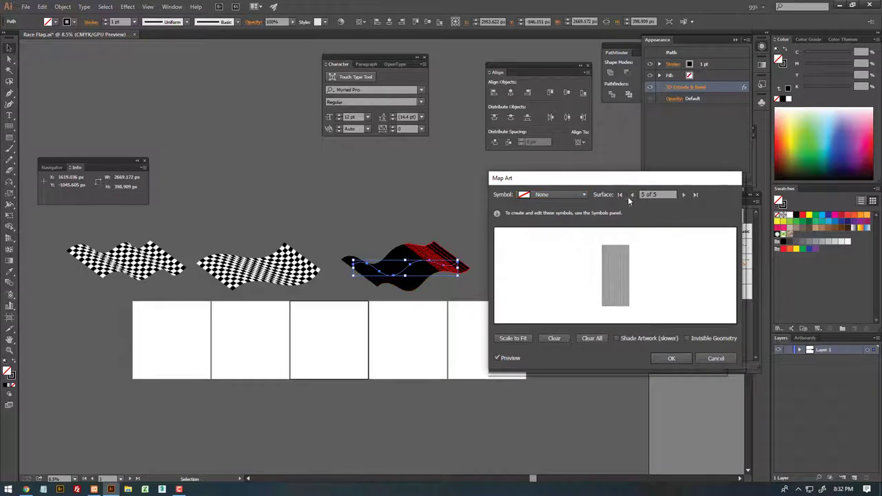
left_click(630, 195)
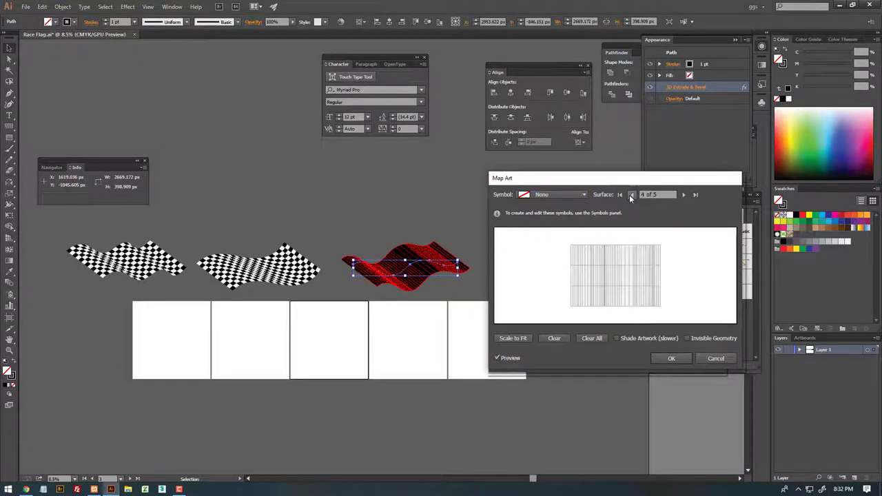
left_click(582, 194)
left_click(550, 279)
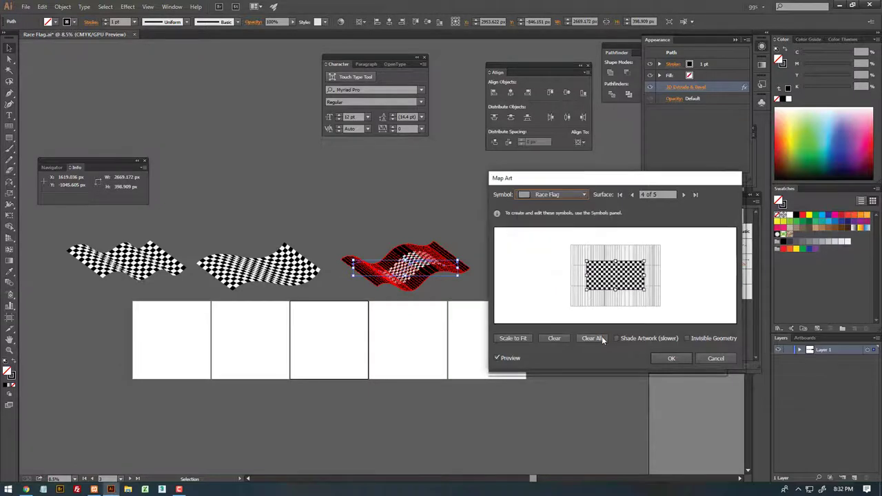
left_click(517, 339)
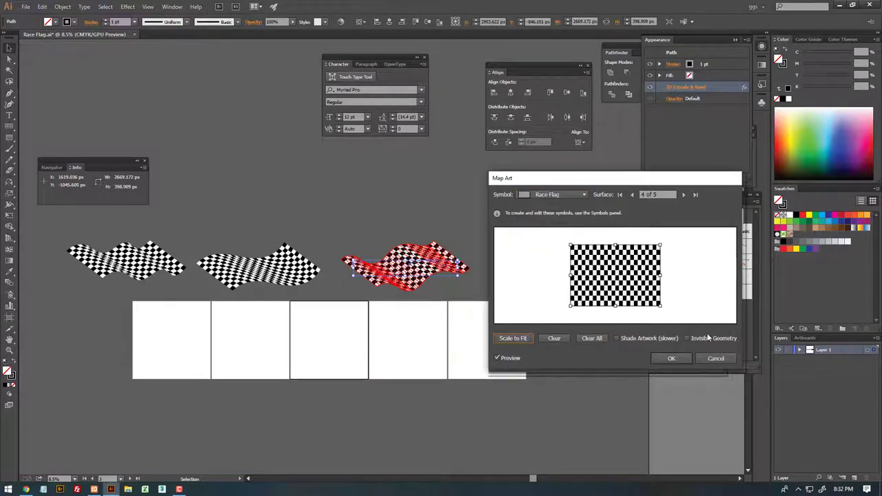
left_click(671, 358)
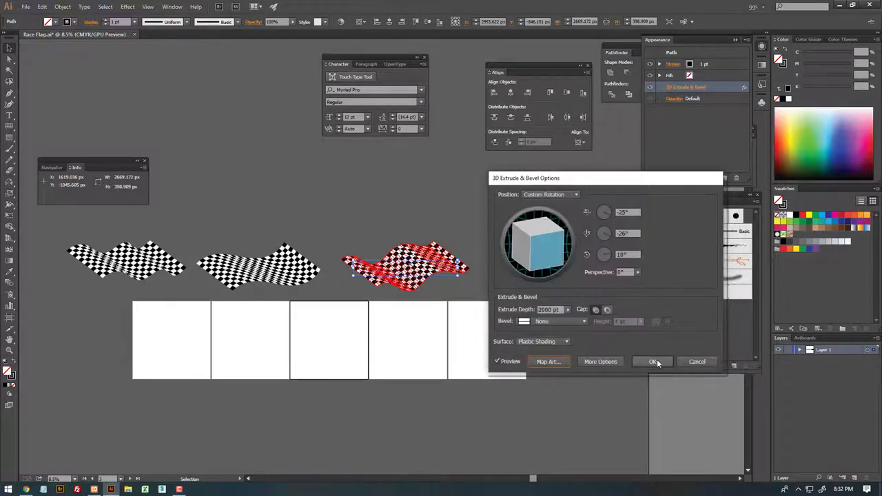
left_click(655, 360)
left_click(470, 349)
Move the left checkered flag up above the artboards
key("h")
key("Tab")
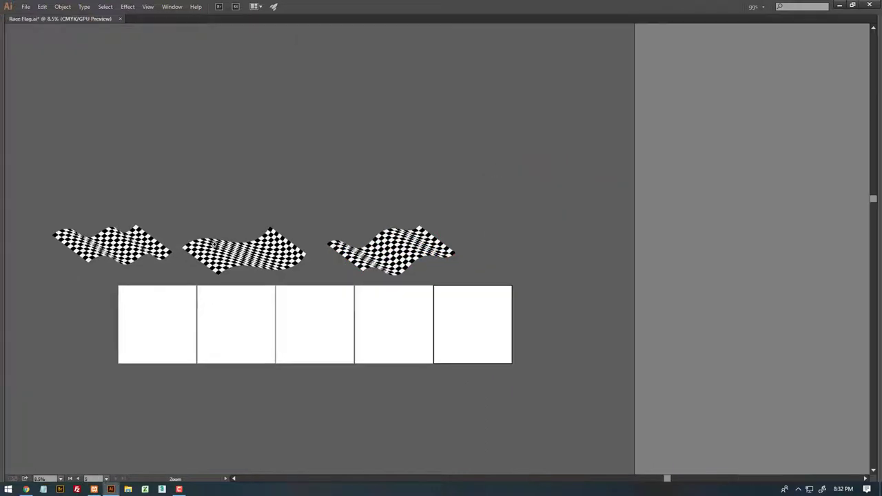
scroll(397, 306, "up", 3)
left_click_drag(398, 306, 370, 176)
Line the other flags up into a row, then zoom in and select the lower-left flag copy
key("Tab")
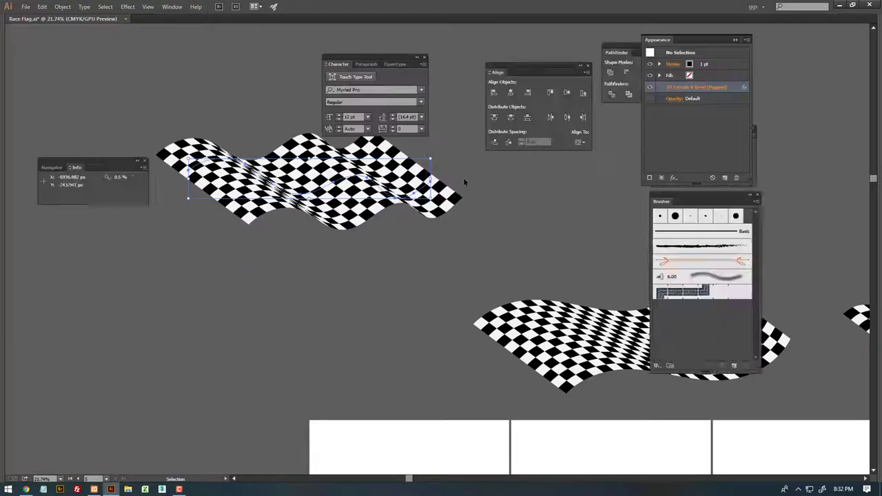
scroll(344, 281, "down", 5)
key("v")
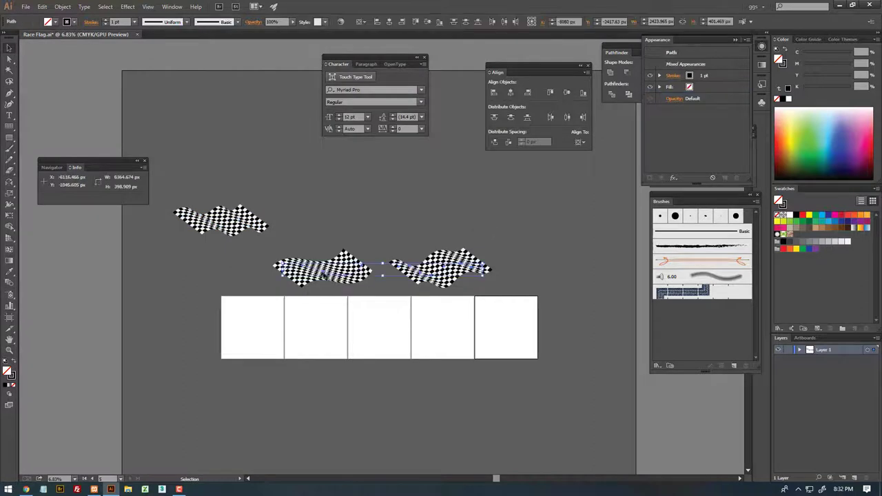
mouse_move(315, 303)
left_mouse_down()
mouse_move(339, 210)
mouse_move(375, 417)
left_mouse_up()
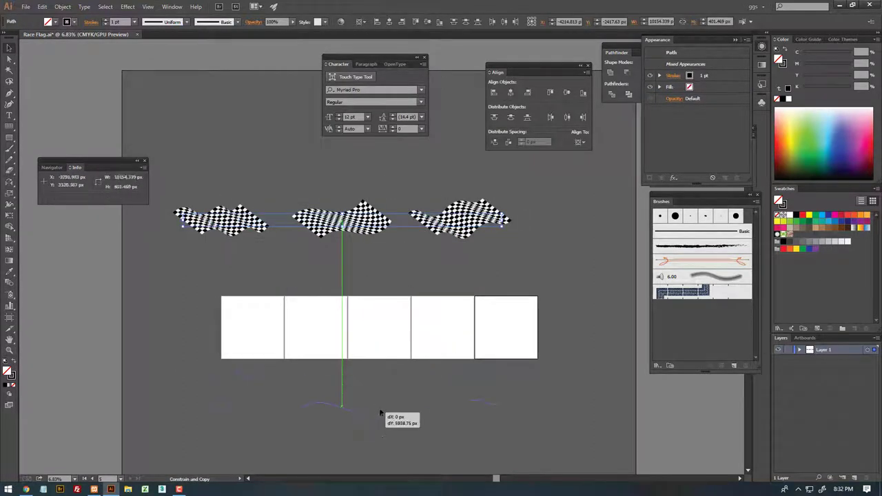
left_click_drag(278, 309, 291, 288)
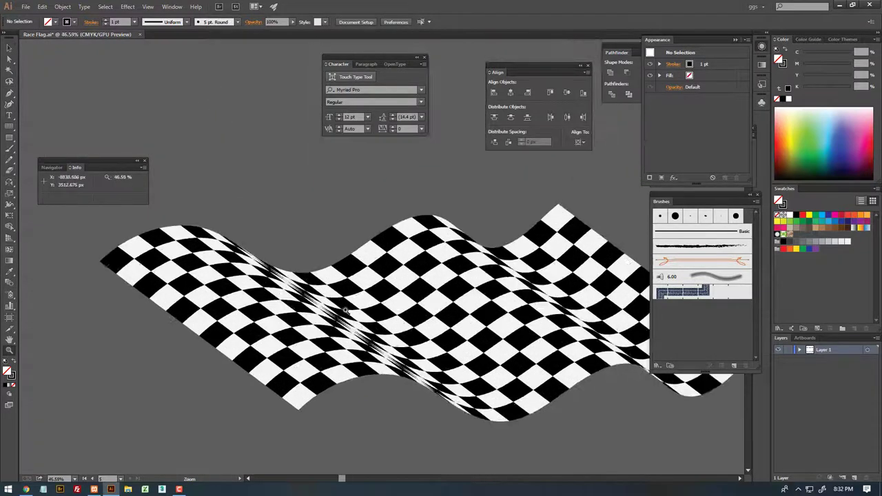
left_click(291, 288)
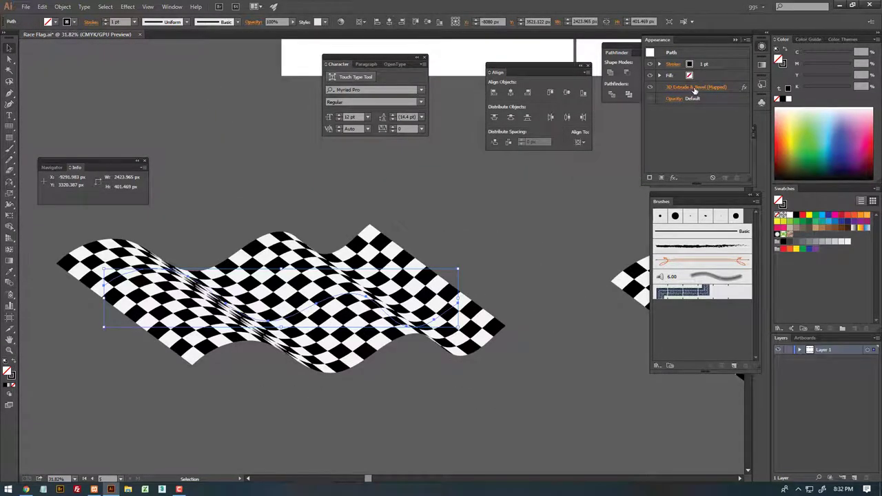
Reopen the lower-left flag's 3D Extrude & Bevel with preview and adjust its perspective
left_click(695, 88)
left_click(497, 361)
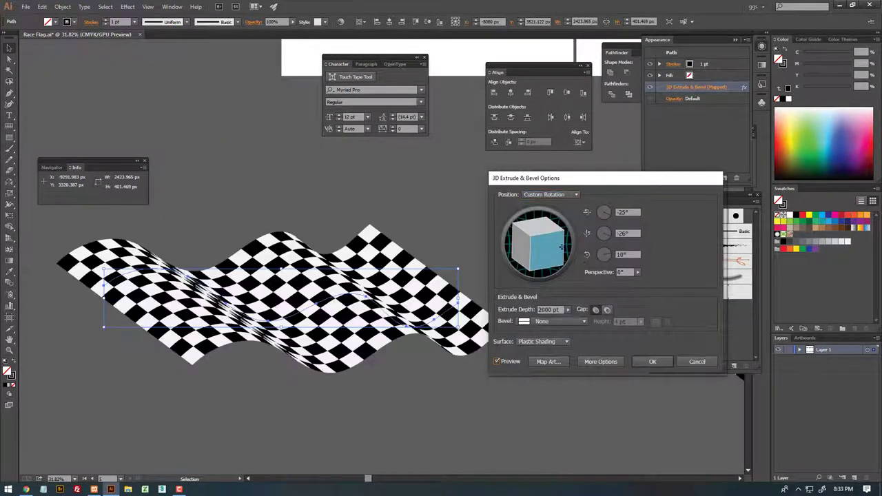
left_click(638, 272)
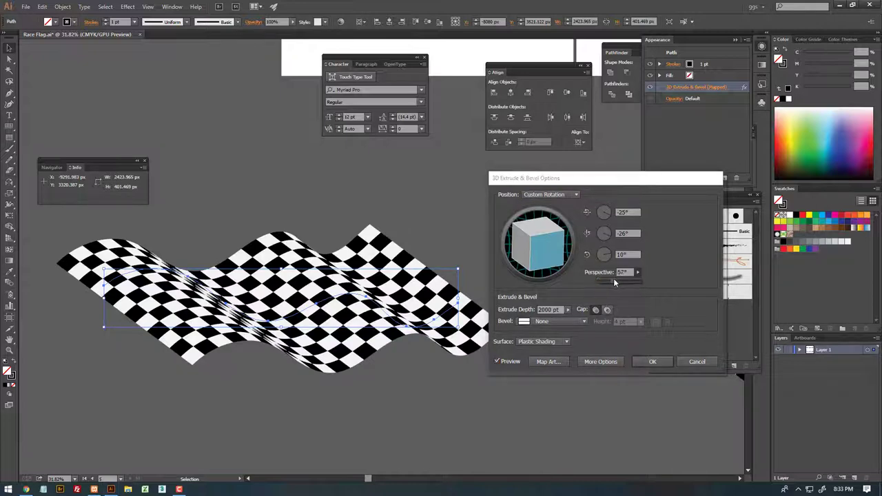
left_click_drag(613, 278, 619, 281)
mouse_move(554, 249)
left_mouse_down()
mouse_move(539, 243)
mouse_move(534, 255)
mouse_move(531, 232)
mouse_move(540, 229)
mouse_move(540, 243)
mouse_move(532, 236)
left_mouse_up()
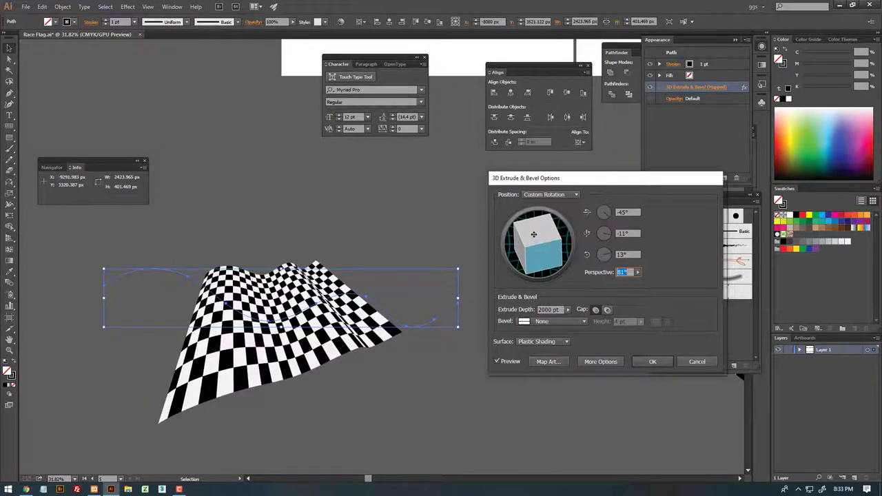
left_click(634, 274)
left_click_drag(618, 280, 610, 279)
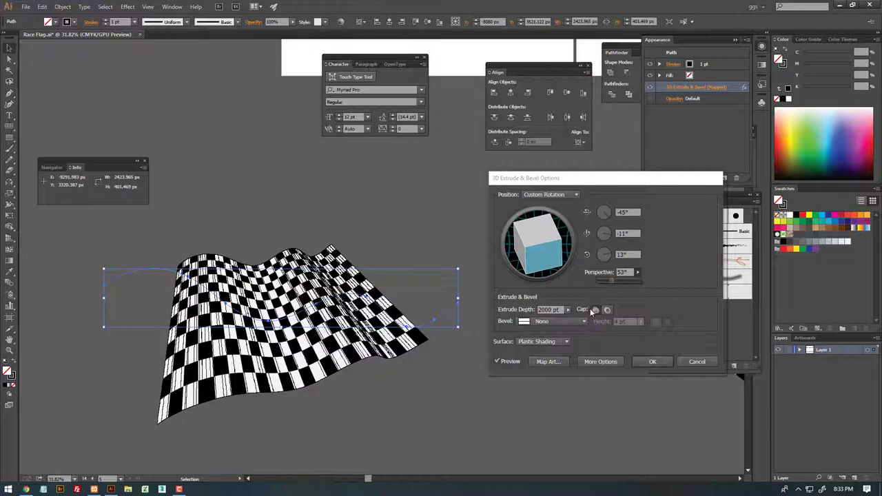
Change the flag's extrusion depth to 1616 pt
left_click_drag(567, 310, 559, 315)
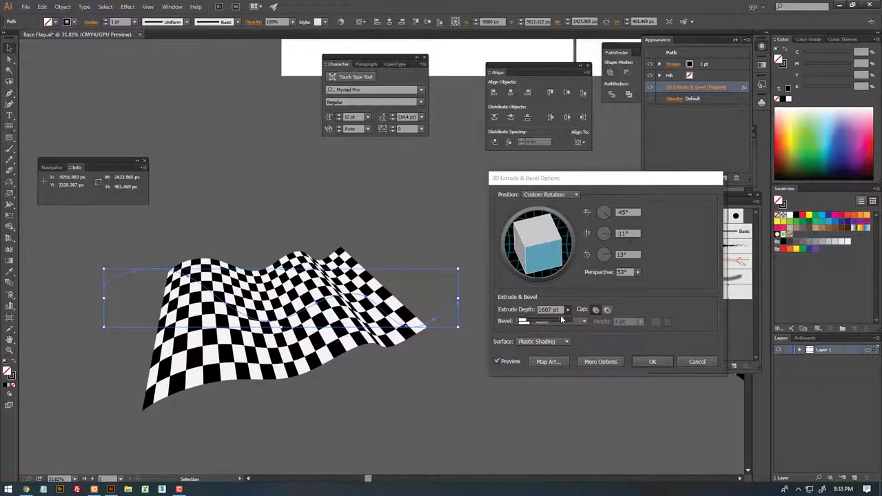
left_click(553, 309)
double_click(552, 309)
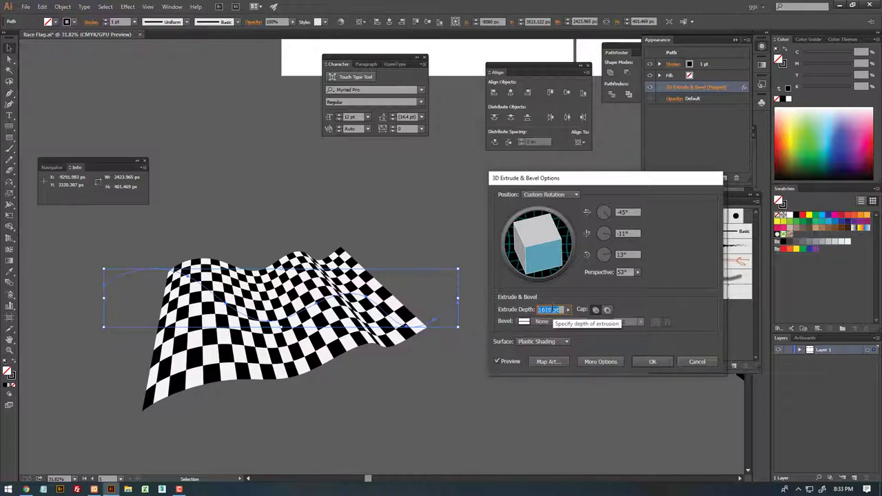
left_click(565, 320)
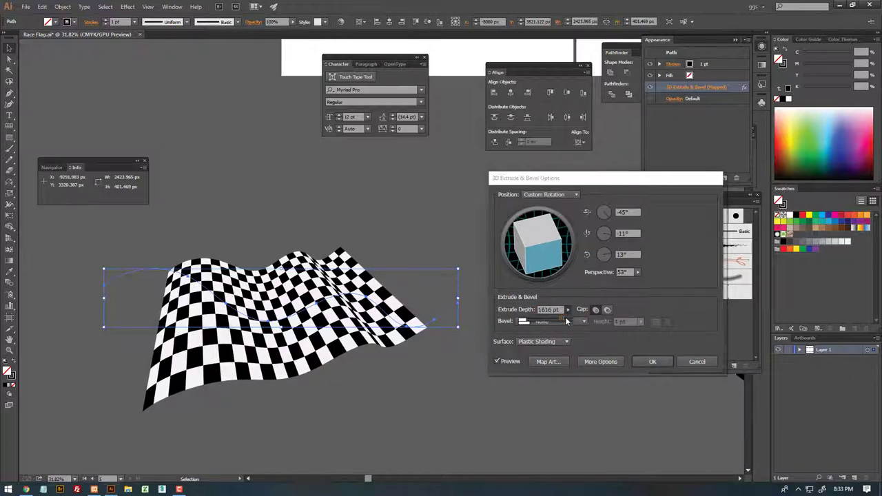
scroll(564, 317, "up", 3)
scroll(563, 318, "down", 5)
Rotate the flag to -49°, -23°, 22° with 58° perspective and apply
left_click(637, 272)
left_click(624, 254)
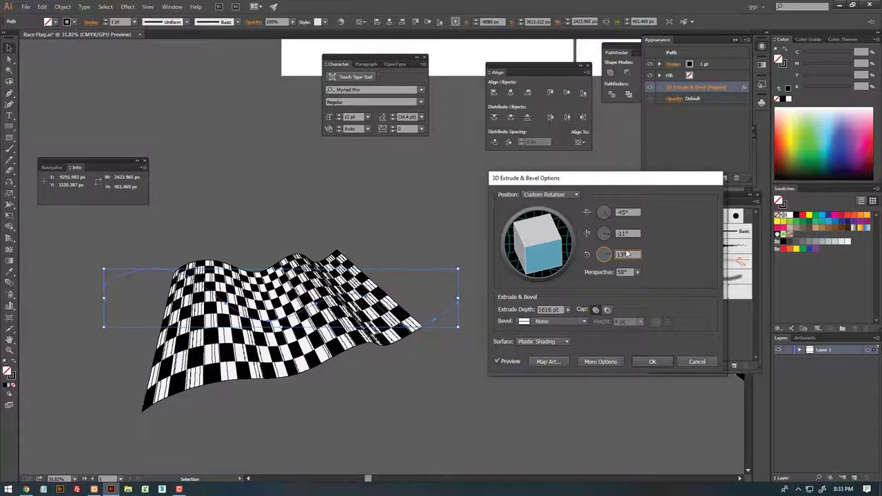
scroll(627, 254, "down", 1)
left_click_drag(547, 238, 515, 253)
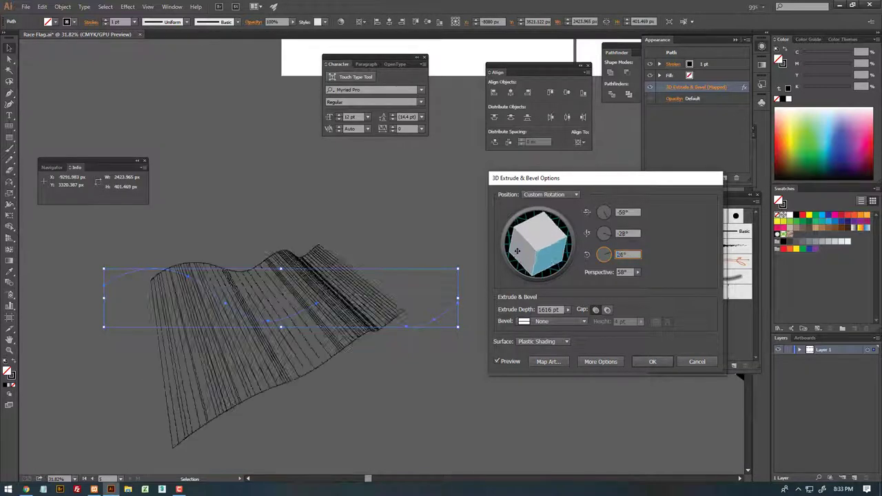
left_click_drag(552, 227, 534, 221)
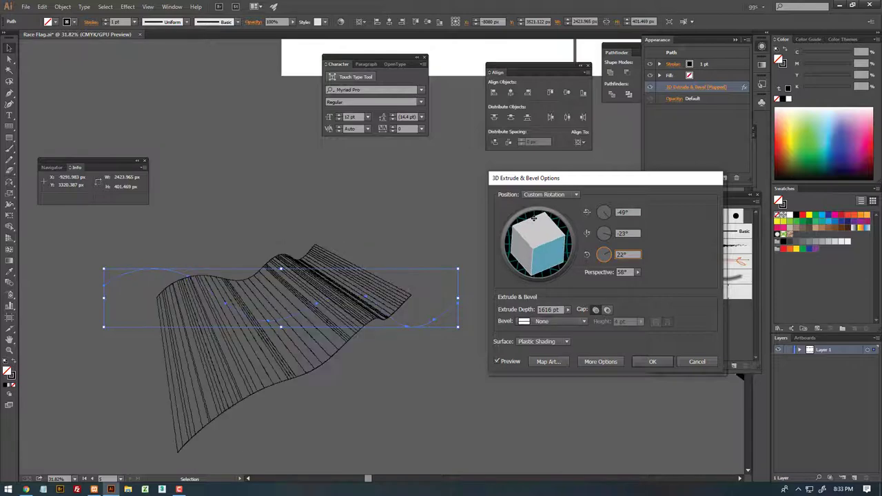
left_click(654, 361)
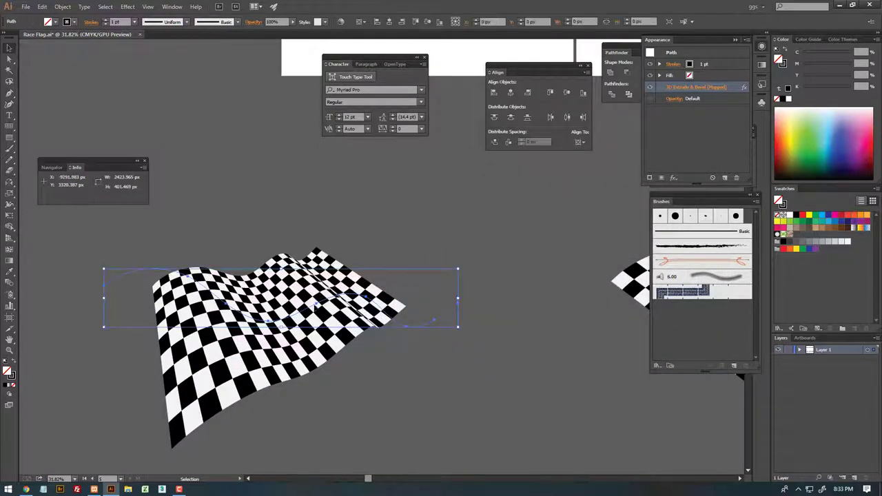
Squash the flag slightly shorter, deselect it, and zoom in to inspect it
left_click_drag(281, 326, 281, 323)
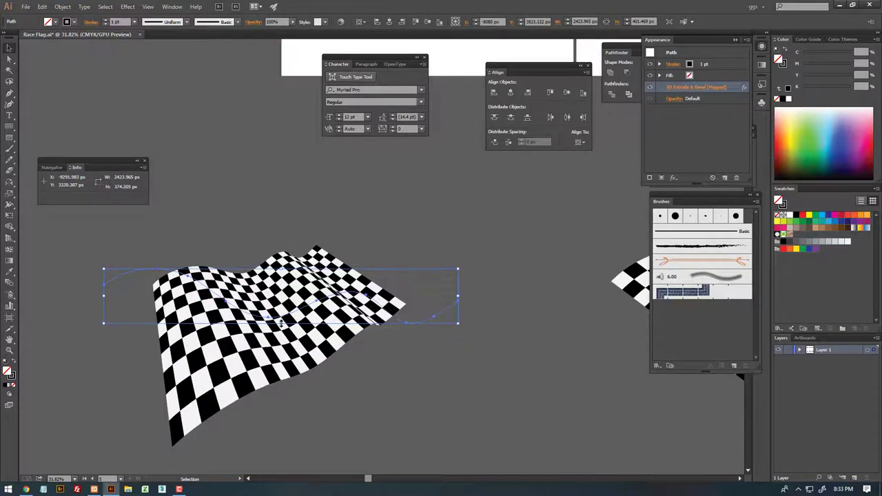
left_click(419, 244)
key("Tab")
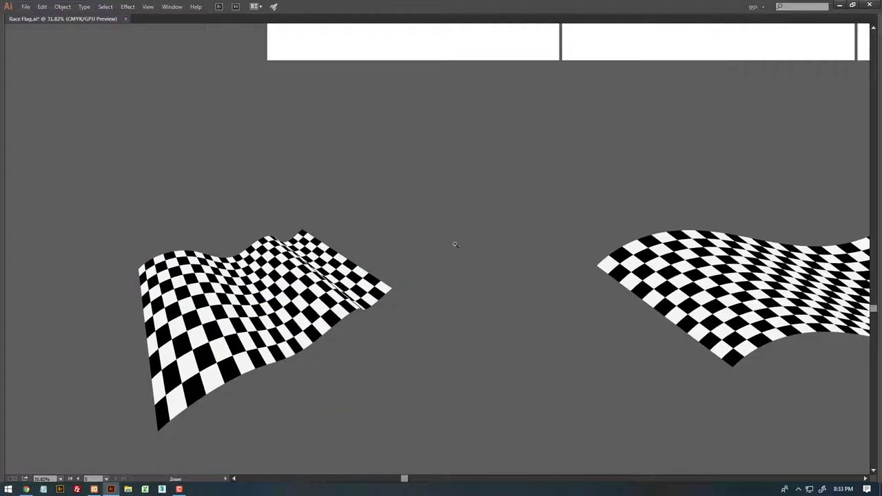
scroll(454, 244, "down", 5)
scroll(364, 235, "up", 5)
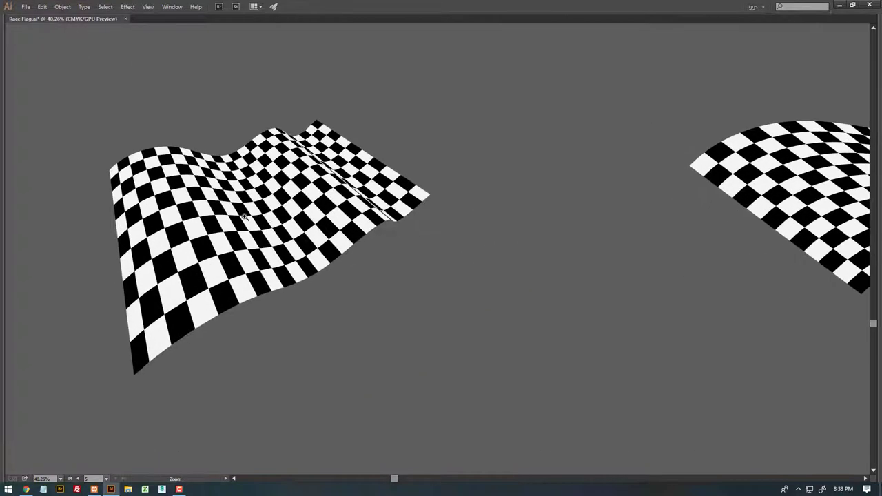
left_click(267, 213)
left_click_drag(507, 222, 458, 190)
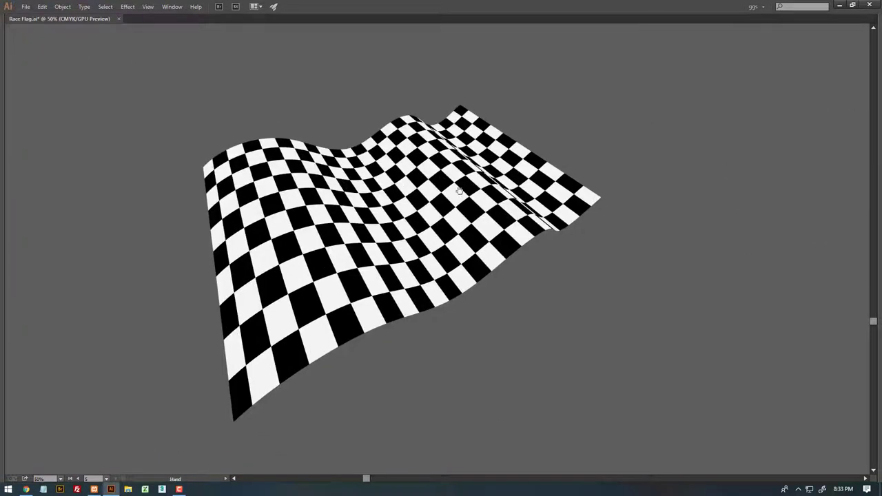
scroll(459, 190, "down", 1)
key("Tab")
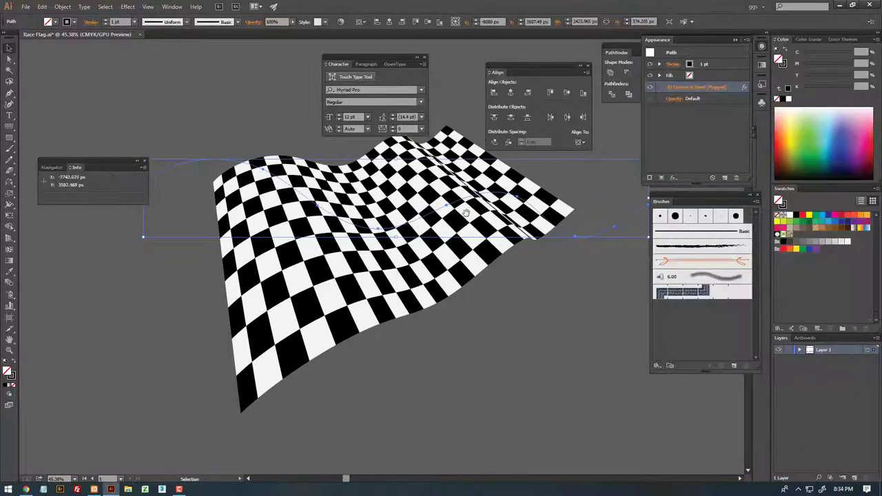
With 3D preview on, rotate the flag, raise perspective and set depth to 1613 pt
left_click(699, 87)
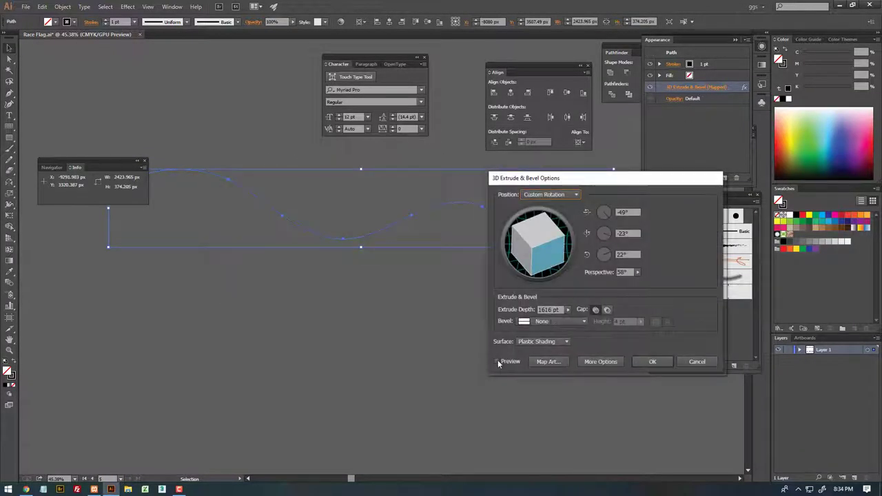
left_click(497, 362)
left_click_drag(626, 182, 675, 179)
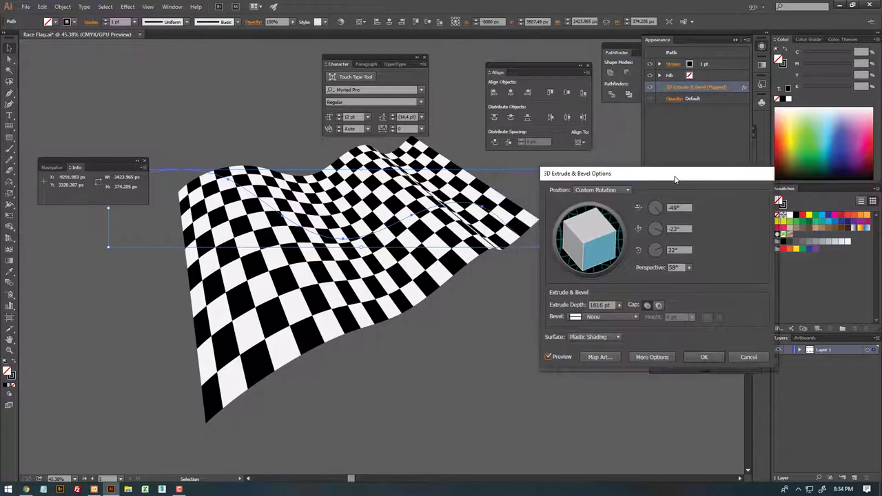
mouse_move(598, 233)
left_mouse_down()
mouse_move(584, 236)
mouse_move(584, 228)
left_mouse_up()
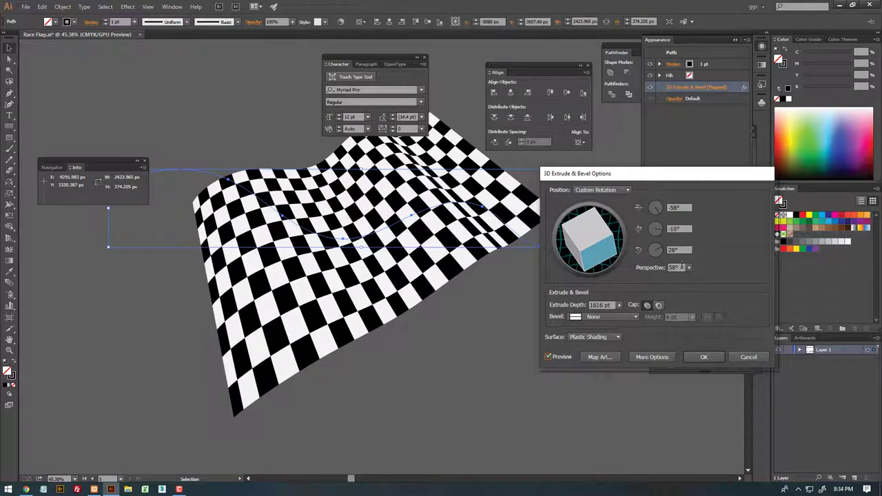
left_click_drag(688, 267, 706, 286)
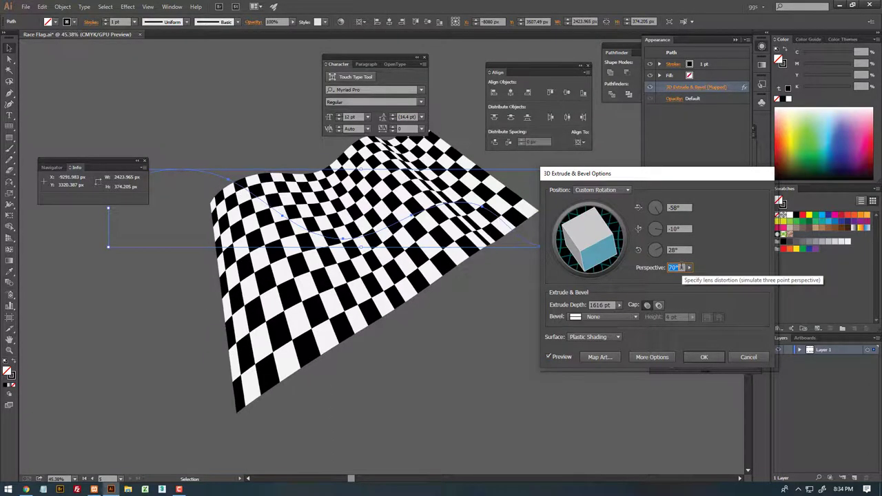
left_click(690, 268)
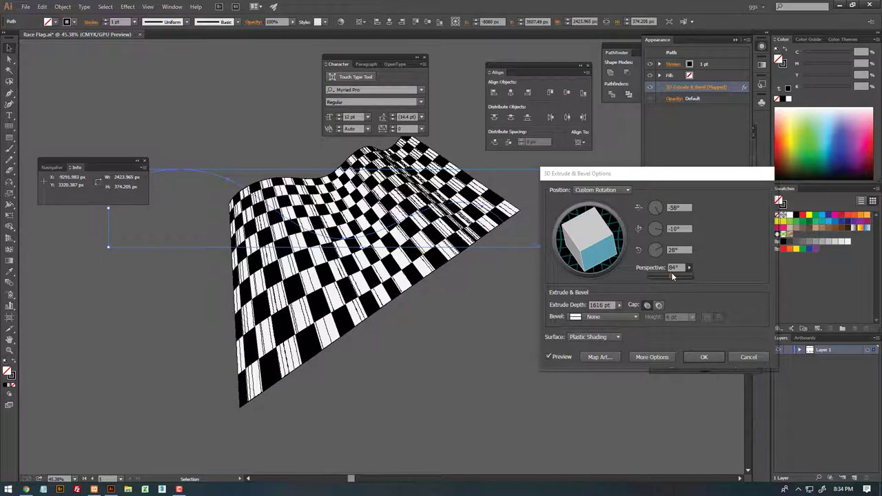
double_click(598, 304)
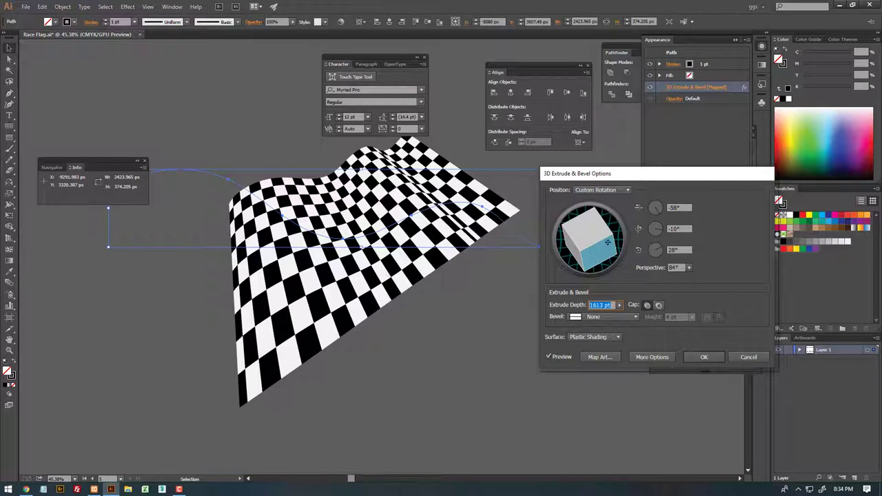
Try the Position presets, then rotate the flag freely to -125°, 14°, -169°
left_click(598, 191)
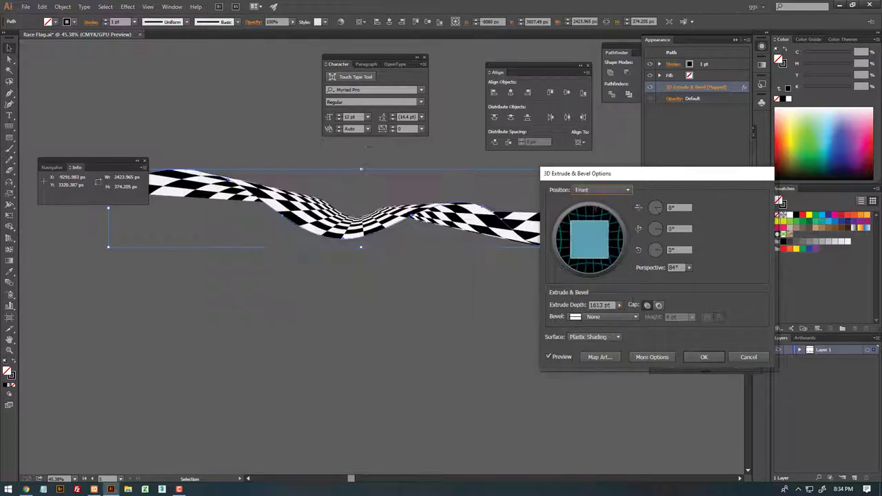
key("Down")
key("Down")
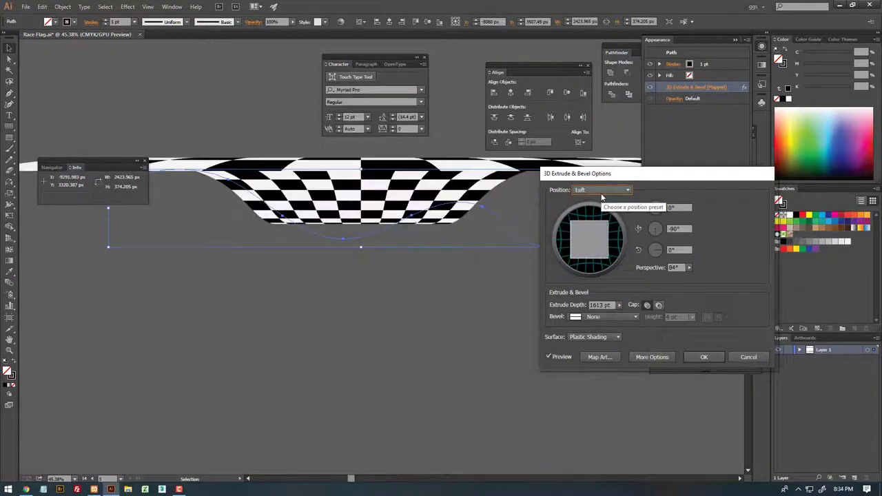
key("Down")
key("Down")
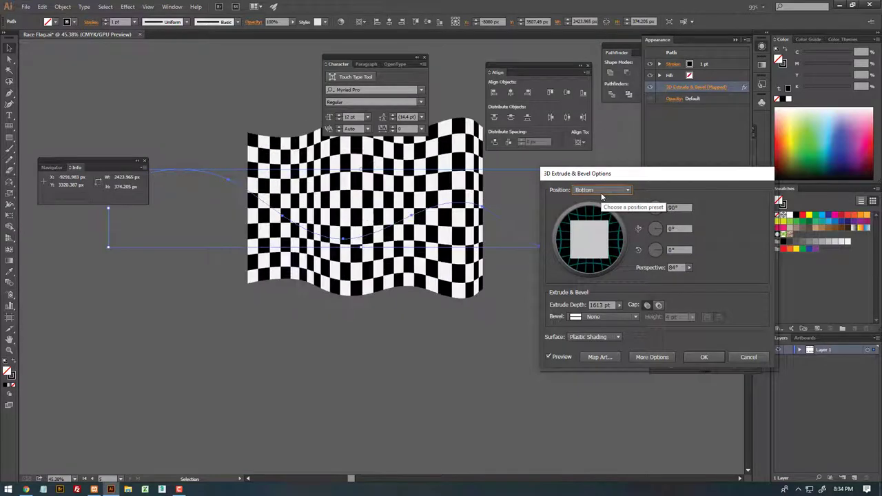
key("Home")
key("Down")
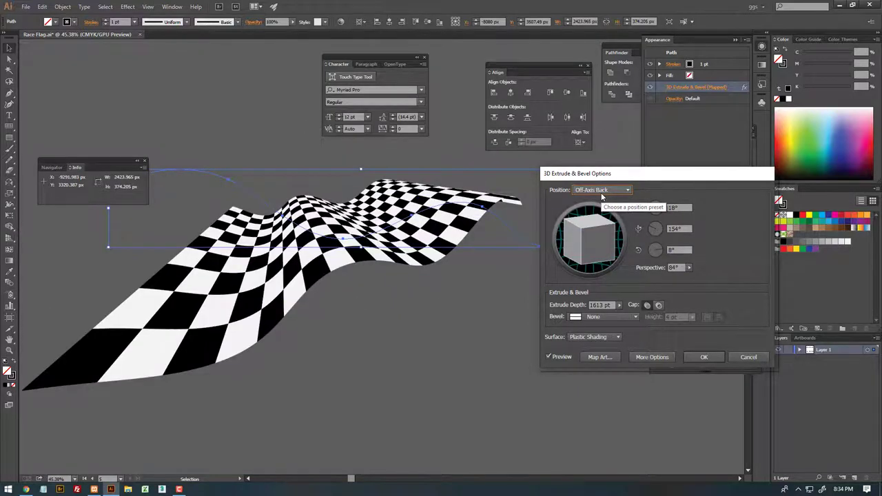
left_click_drag(588, 234, 588, 240)
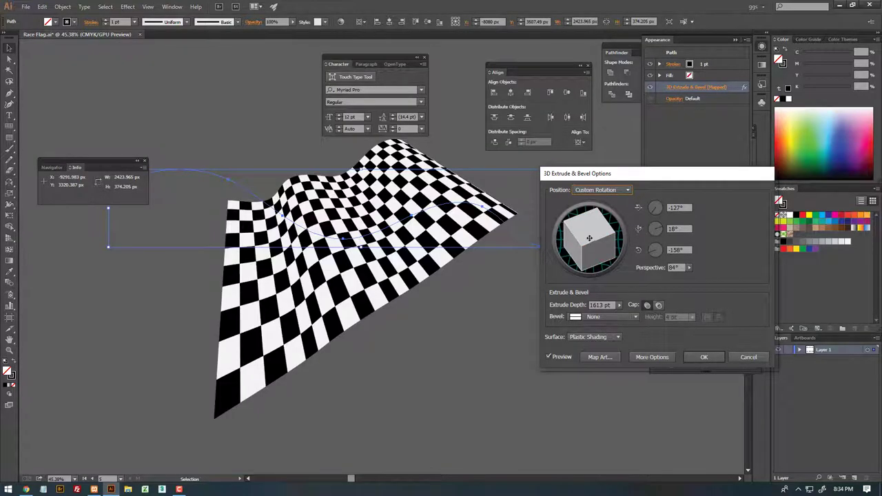
left_click_drag(588, 234, 586, 222)
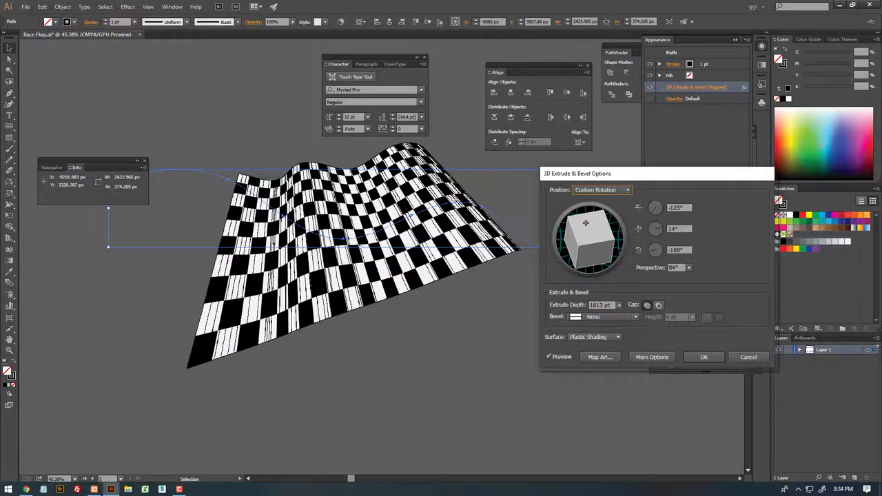
Apply the 3D rotation, place a copy of the flag above it, and select the lower flag
left_click(704, 357)
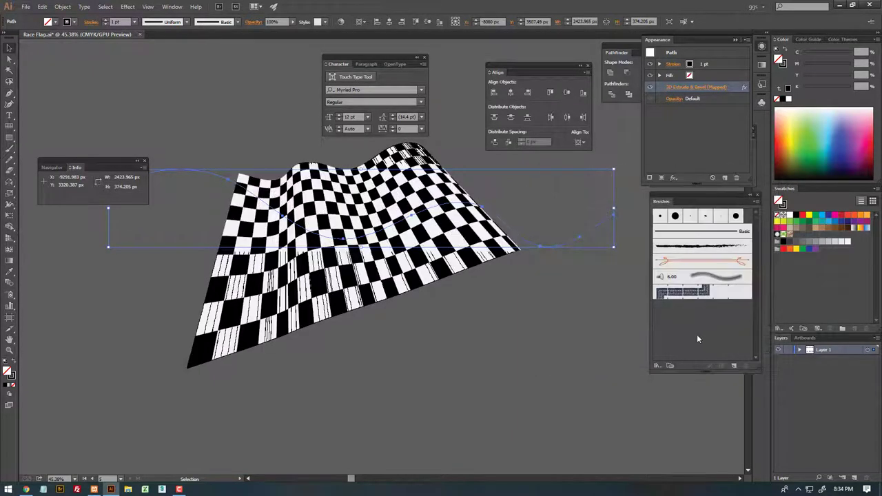
scroll(527, 286, "down", 2)
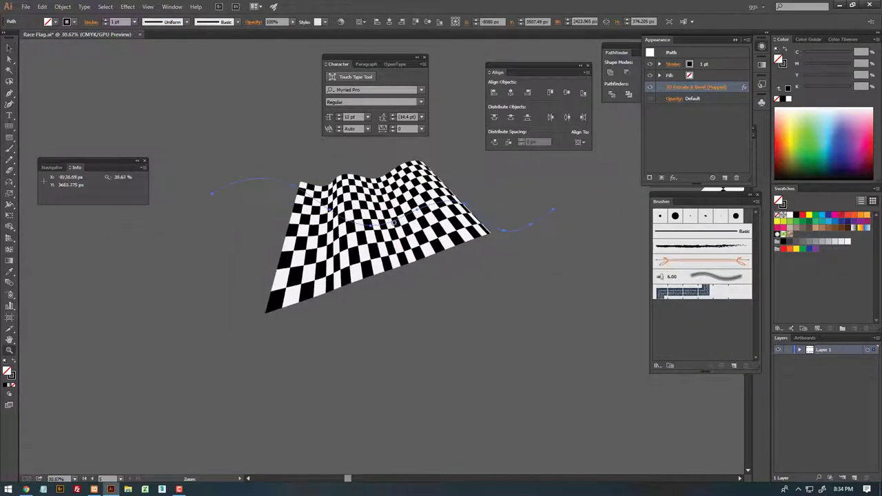
scroll(365, 324, "down", 2)
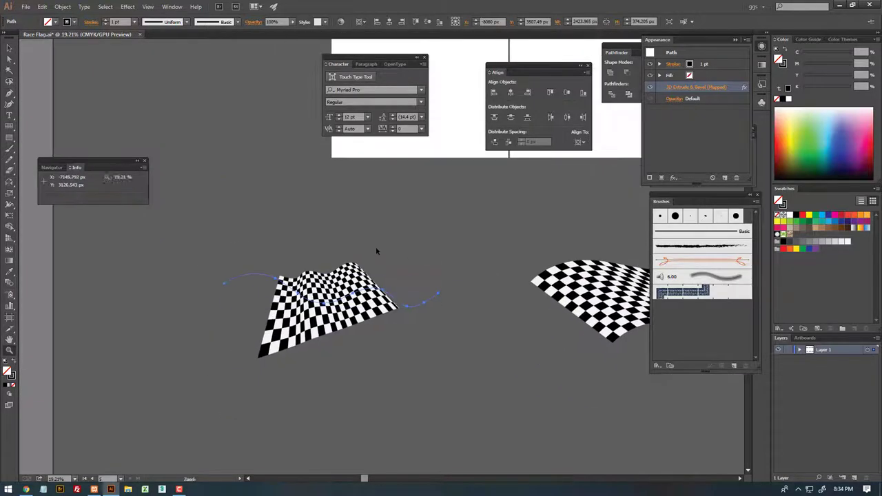
scroll(312, 287, "up", 1)
key("v")
left_click_drag(365, 296, 358, 172)
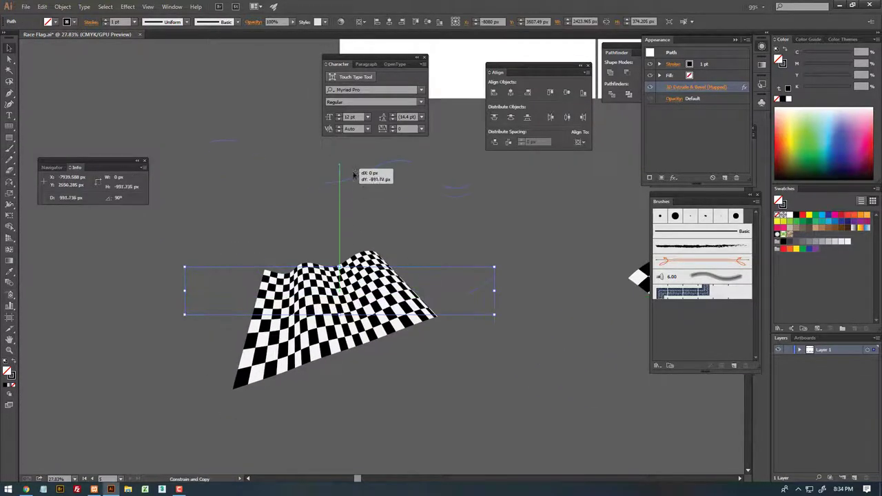
scroll(404, 255, "down", 1)
left_click(344, 296)
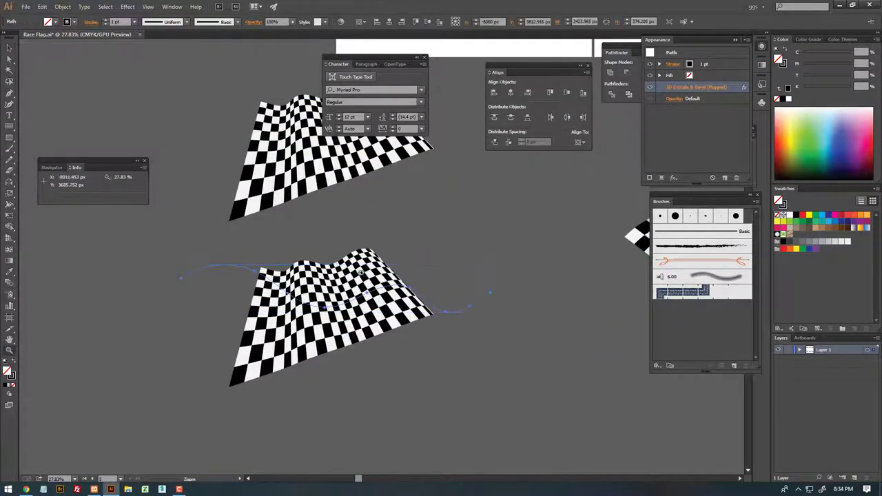
scroll(388, 228, "up", 1)
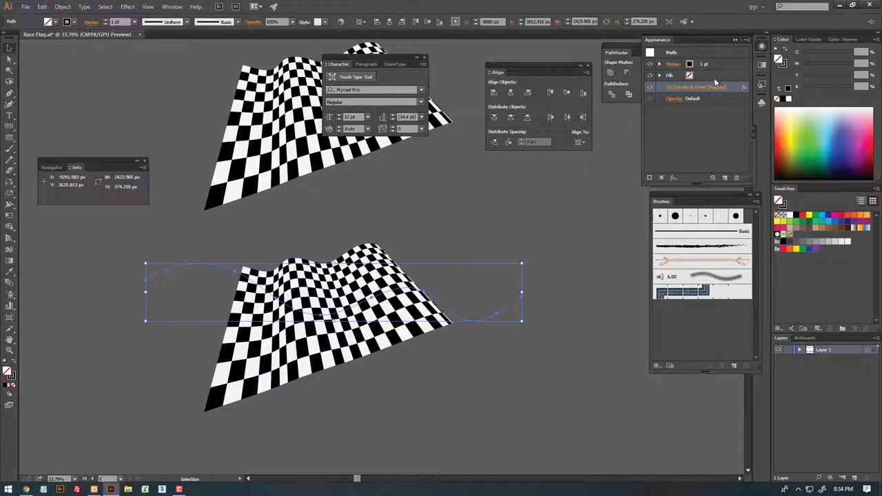
Rotate the lower flag in 3D to -131°, -19°, -158° and apply
left_click(690, 88)
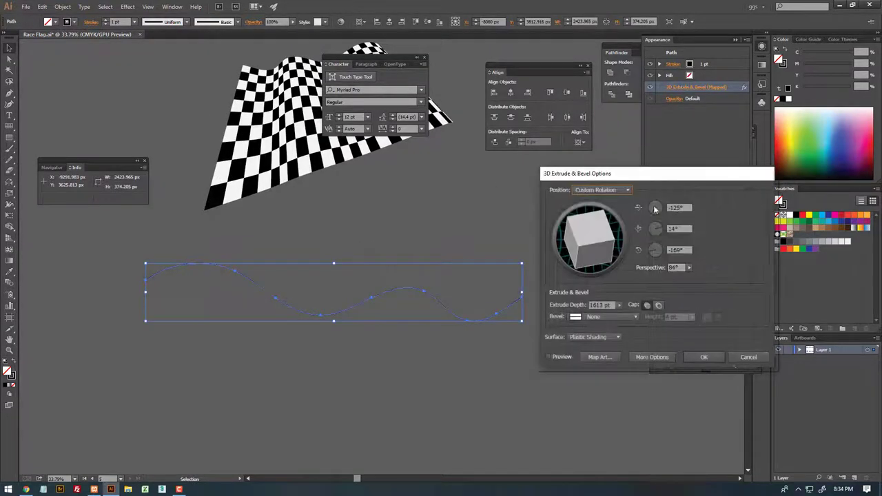
left_click(549, 357)
left_click_drag(595, 235, 582, 232)
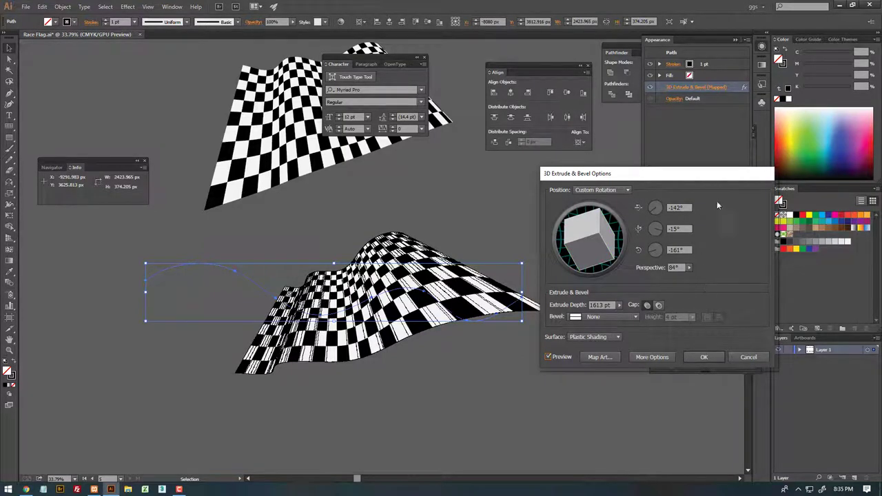
left_click_drag(705, 175, 754, 164)
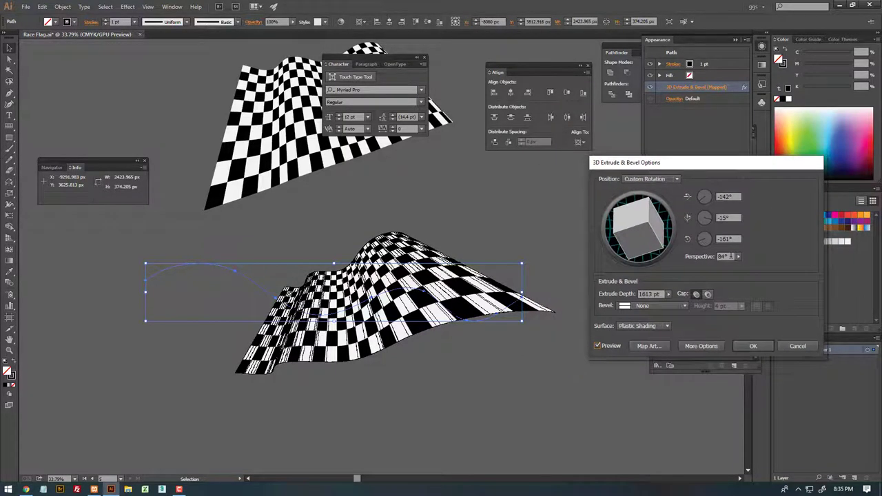
key("Up")
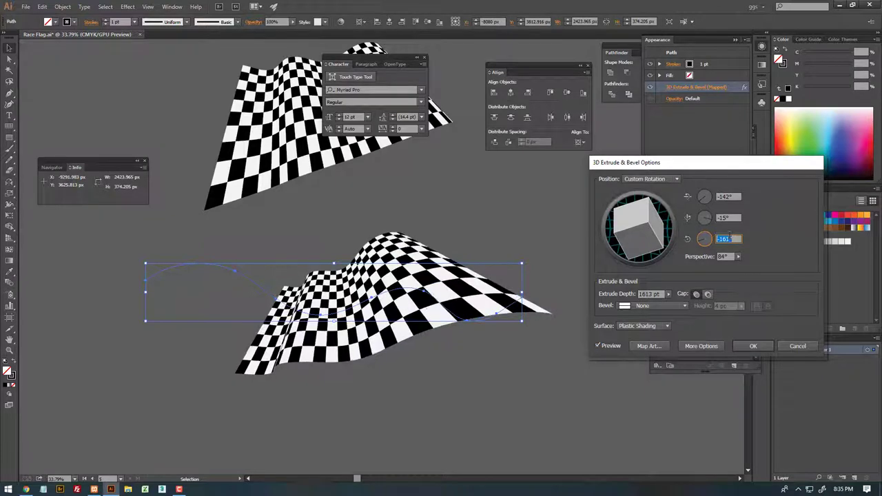
key("Up")
key("Up")
key("Down")
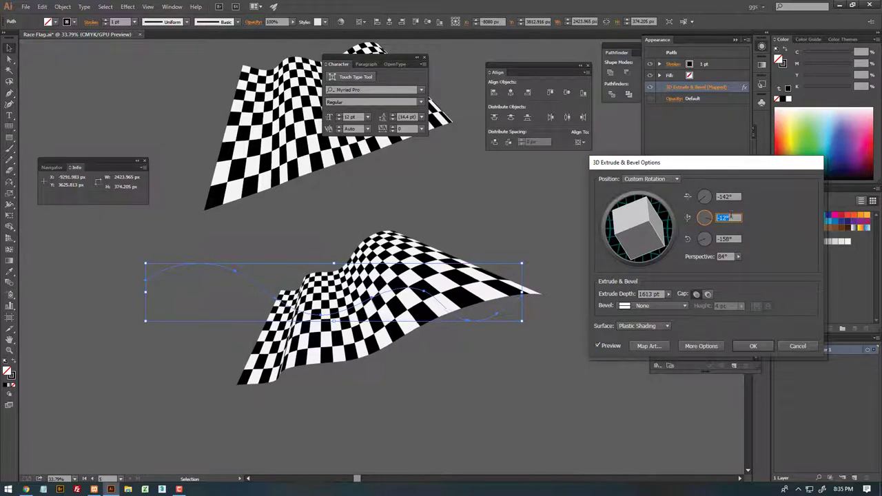
key("Down")
key("Down")
key("Down")
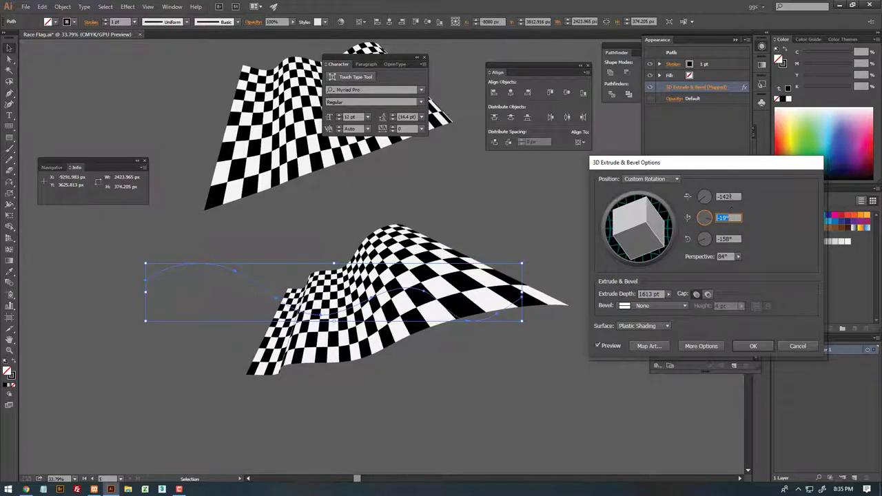
key("Up")
key("Up")
key("Up")
key("Up")
key("Up")
key("Up")
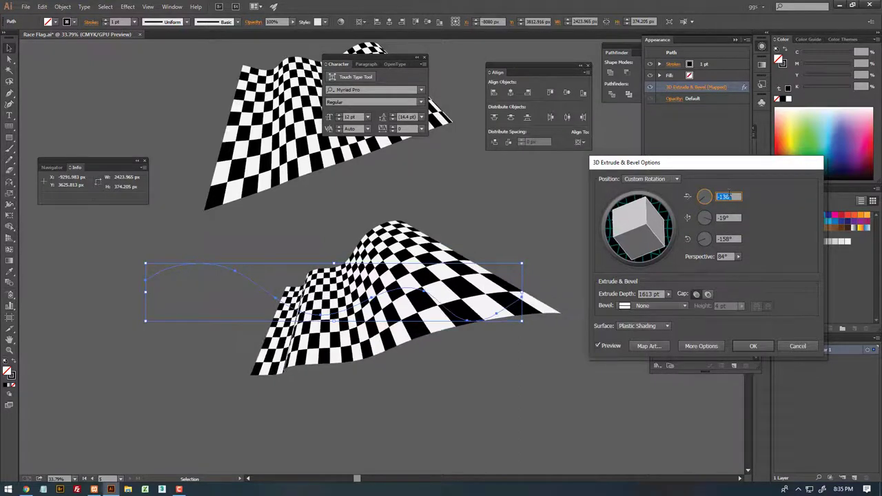
key("Up")
key("Up")
key("Up")
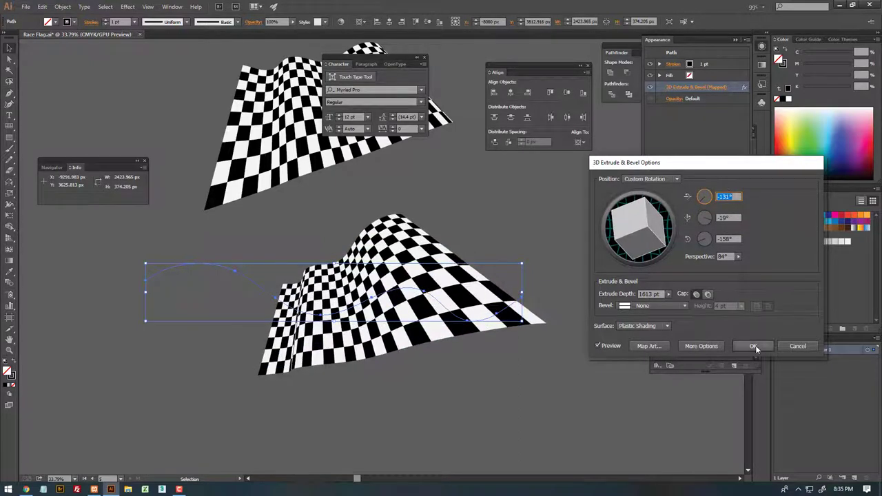
left_click(755, 345)
Zoom out and Alt-drag a third flag copy further down
key("ctrl+shift+a")
key("z")
scroll(481, 255, "down", 2)
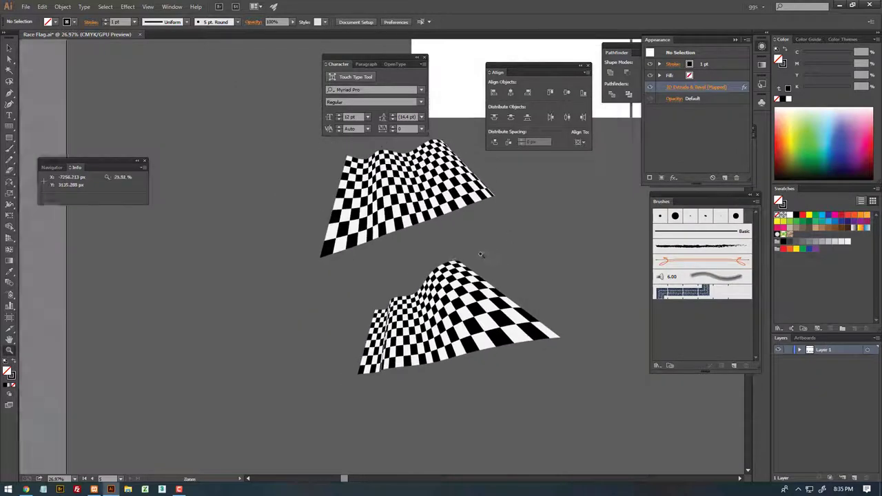
scroll(481, 255, "down", 1)
scroll(413, 248, "down", 2)
left_click_drag(471, 232, 462, 364)
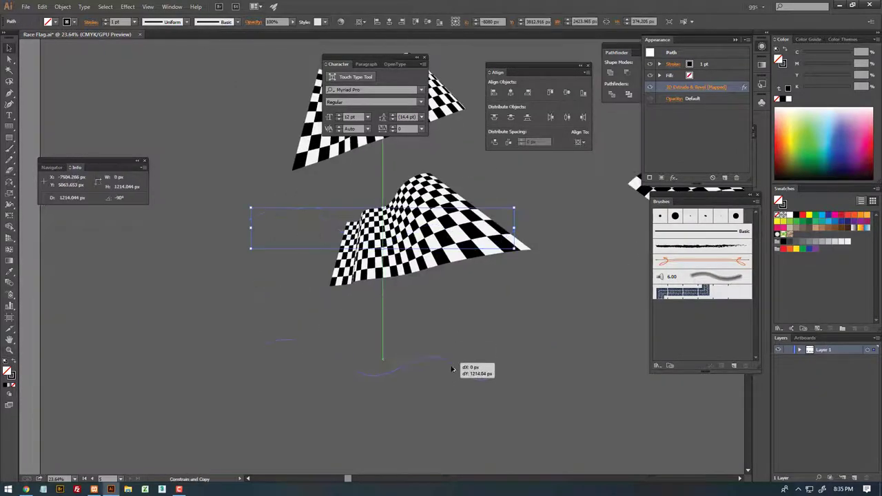
Reshape the new copy's wave by dragging its anchors, and reopen its 3D Extrude & Bevel
key("ctrl+shift+a")
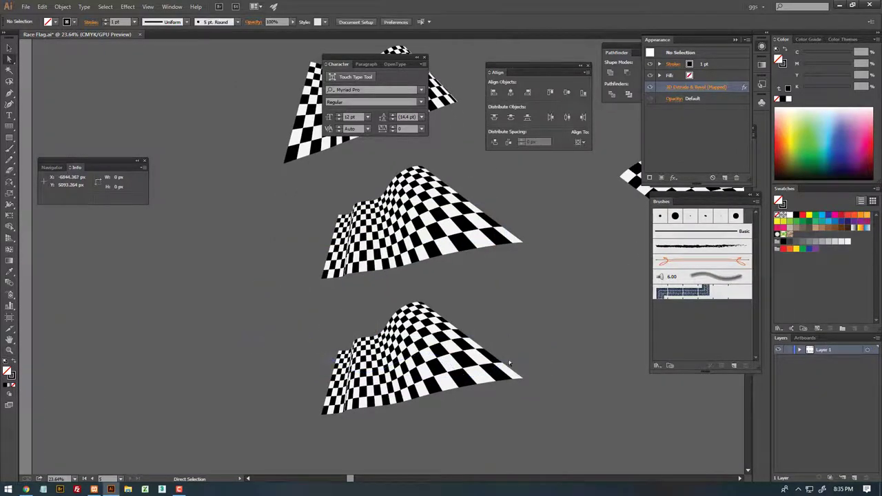
left_click(508, 364)
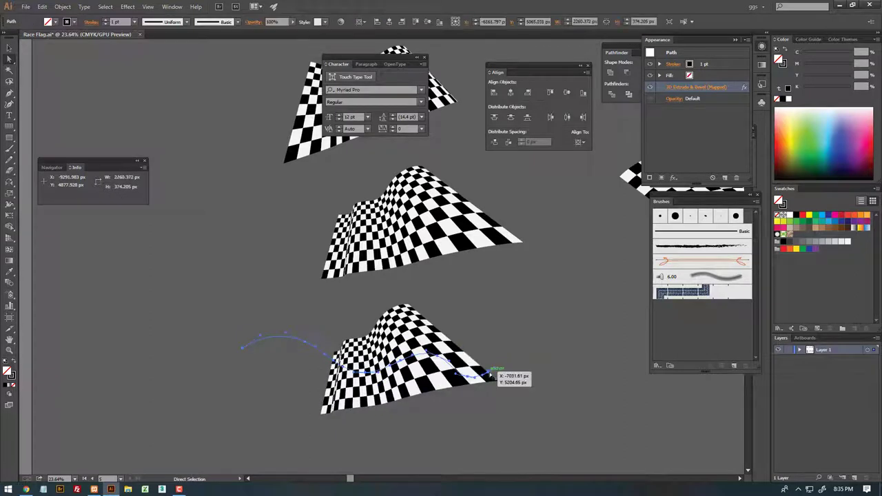
left_click_drag(507, 363, 472, 377)
key("v")
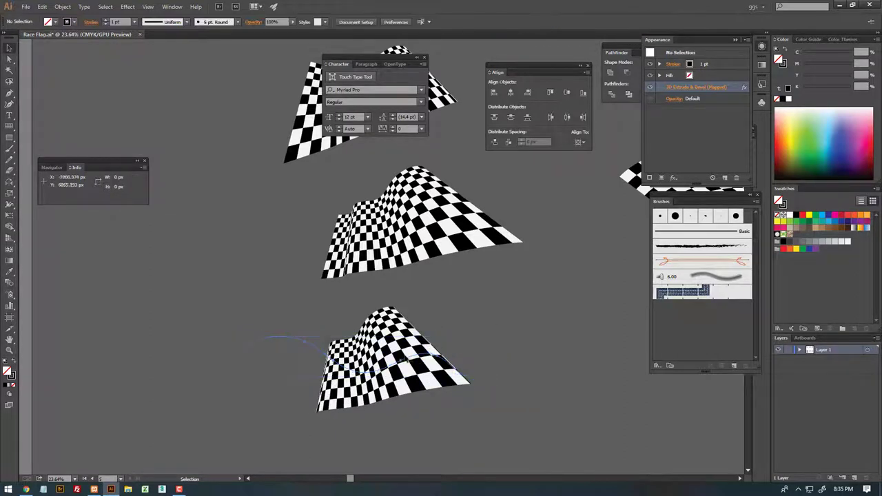
left_click_drag(472, 335, 295, 374)
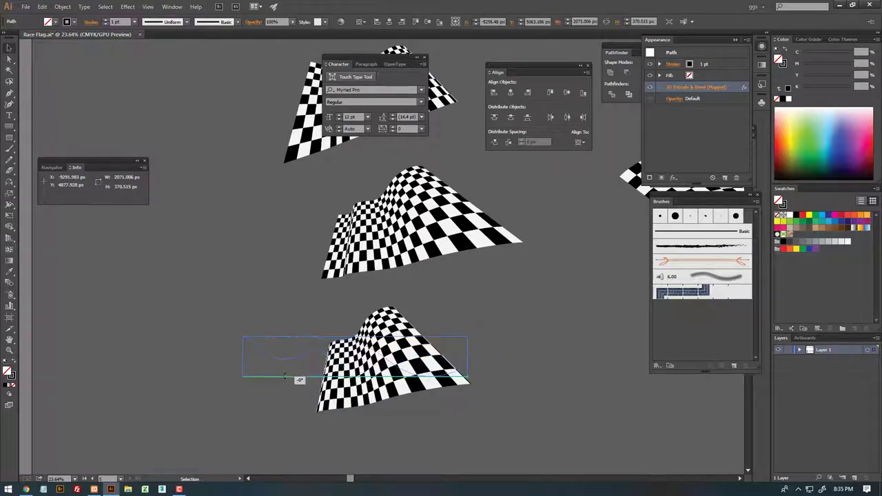
key("a")
key("v")
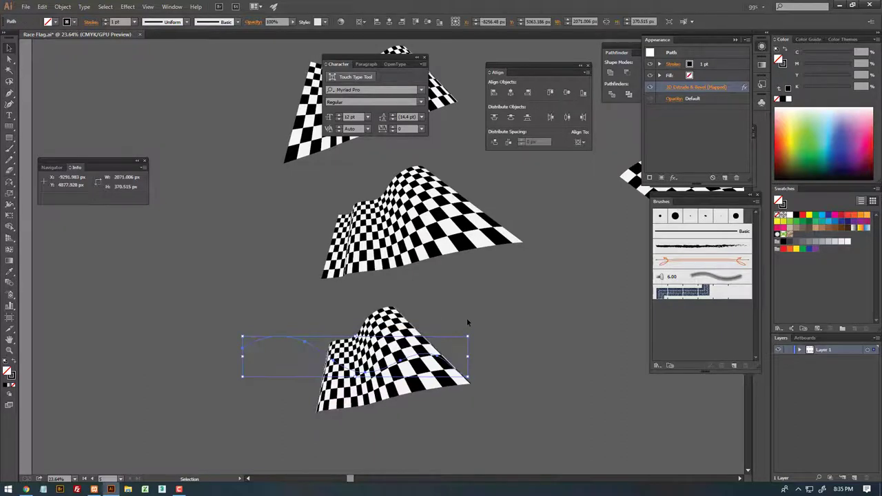
left_click(705, 88)
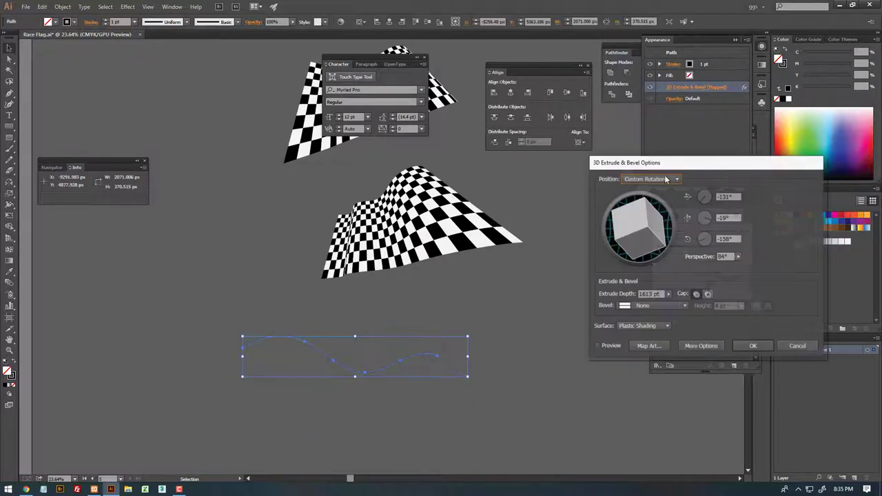
Apply the bottom flag's 3D rotation of -71°, 37°, -172° with 107° perspective
left_click(598, 346)
mouse_move(637, 221)
left_mouse_down()
mouse_move(654, 223)
mouse_move(637, 224)
left_mouse_up()
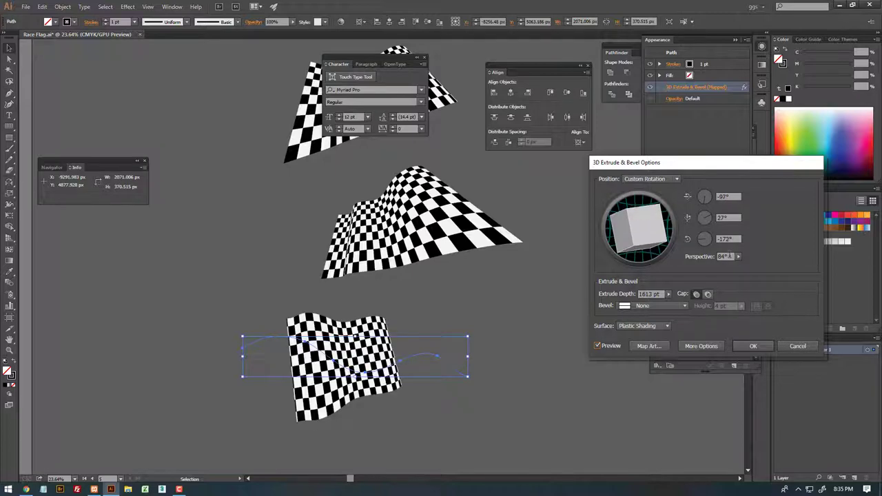
left_click_drag(719, 263, 727, 263)
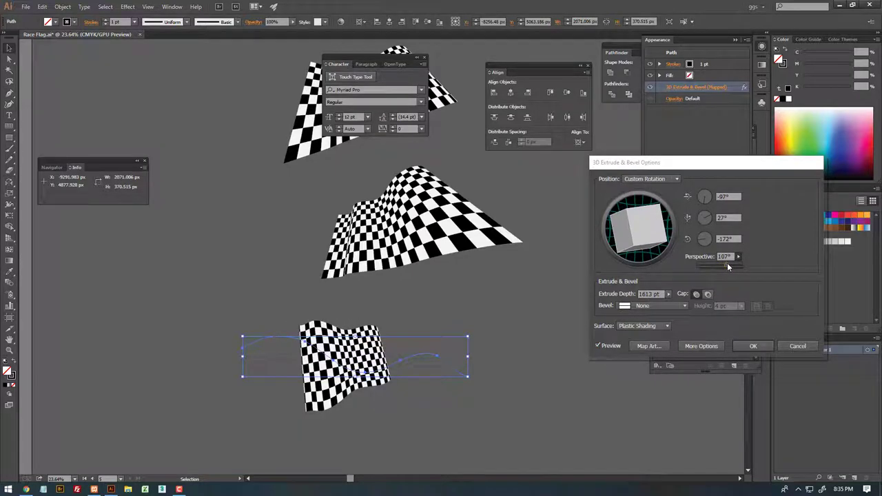
left_click(729, 217)
key("Up")
key("Up")
key("Up")
key("Up")
key("Up")
key("Up")
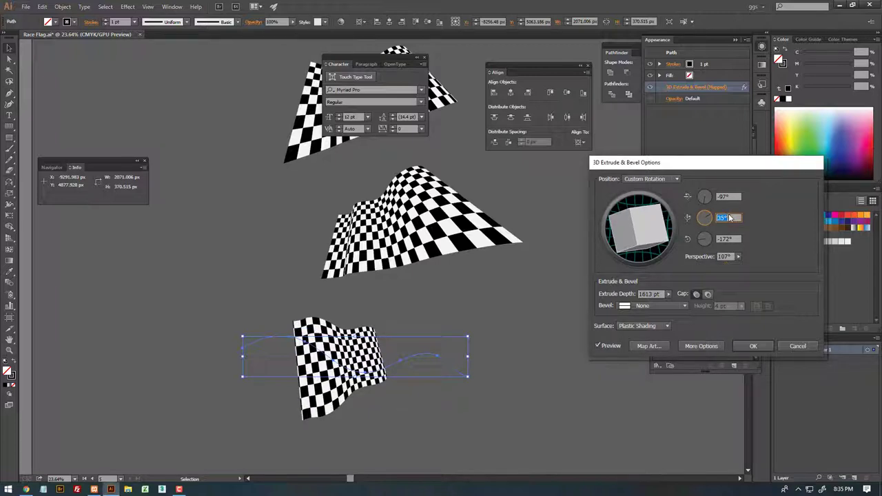
key("Up")
key("Up")
left_click(729, 196)
key("Up")
key("Up")
key("Up")
key("Up")
key("Up")
key("Up")
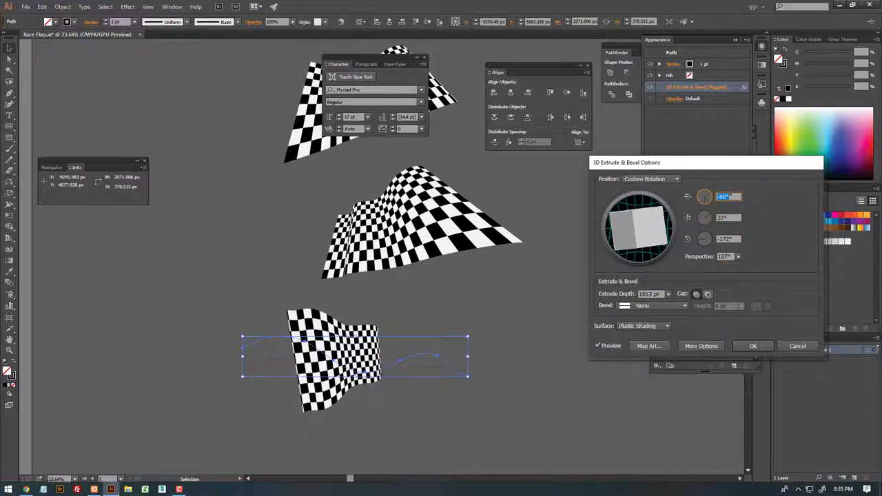
key("Up")
key("Up")
key("Up")
key("Up")
key("Up")
key("Up")
key("Up")
key("Up")
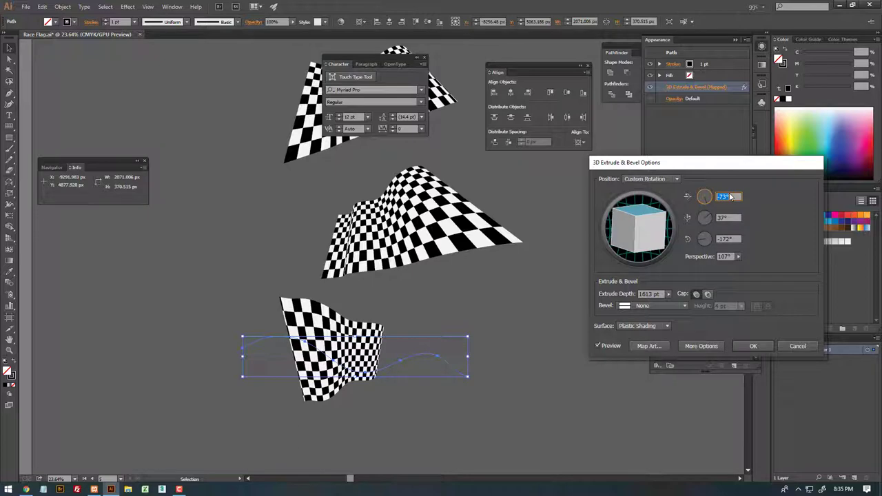
key("Up")
key("Up")
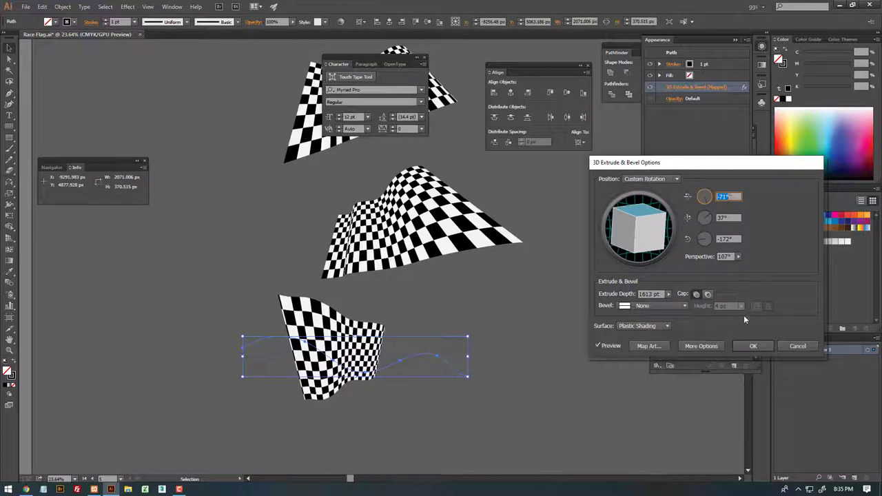
left_click(752, 345)
Move the bottom flag down-right, stretch it wider, restore the panels and select all three flags
key("Tab")
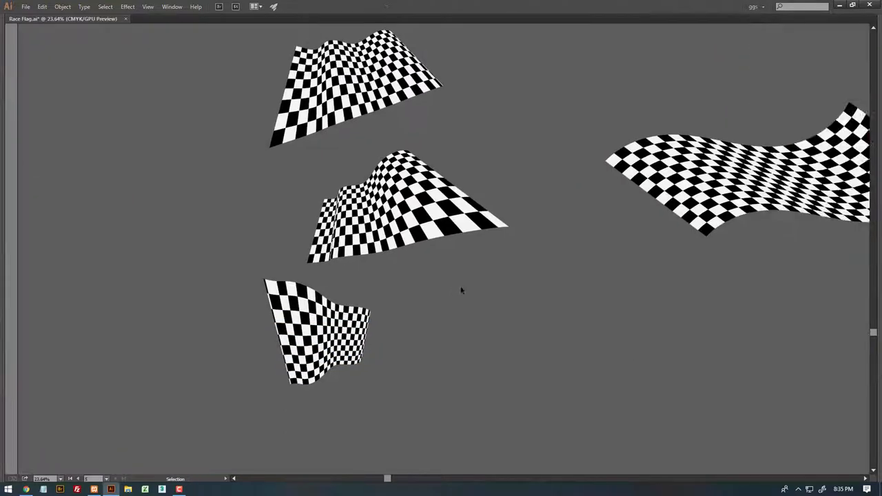
left_click_drag(435, 215, 439, 218)
left_click_drag(289, 345, 325, 370)
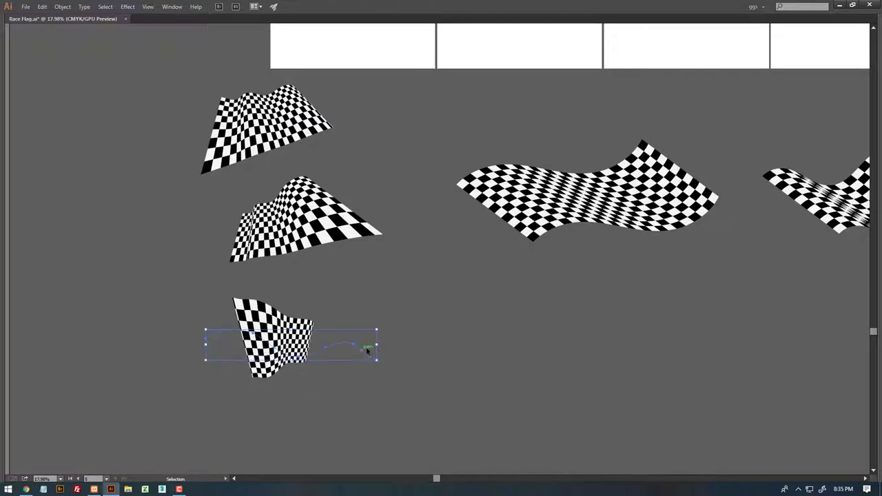
left_click_drag(378, 346, 412, 346)
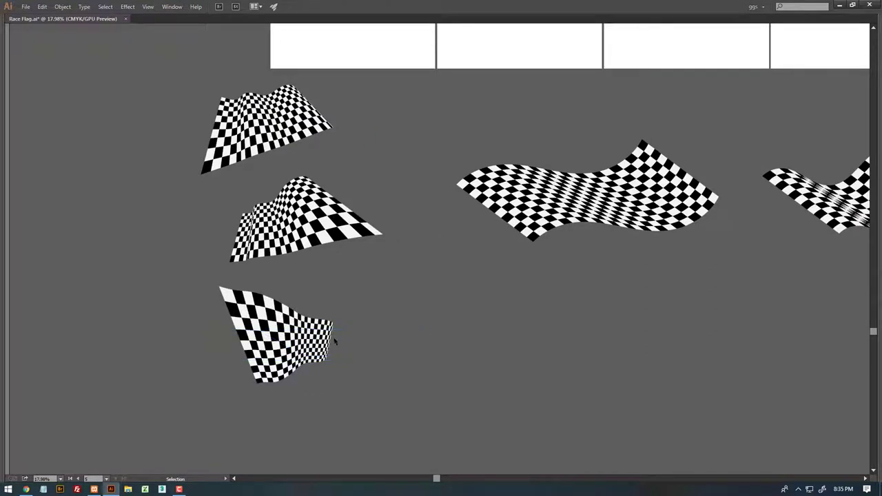
left_click_drag(308, 236, 295, 244)
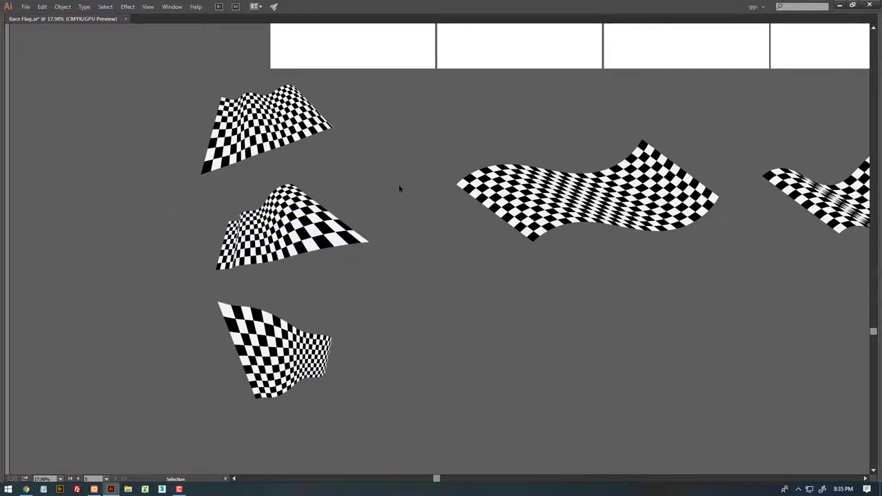
key("Tab")
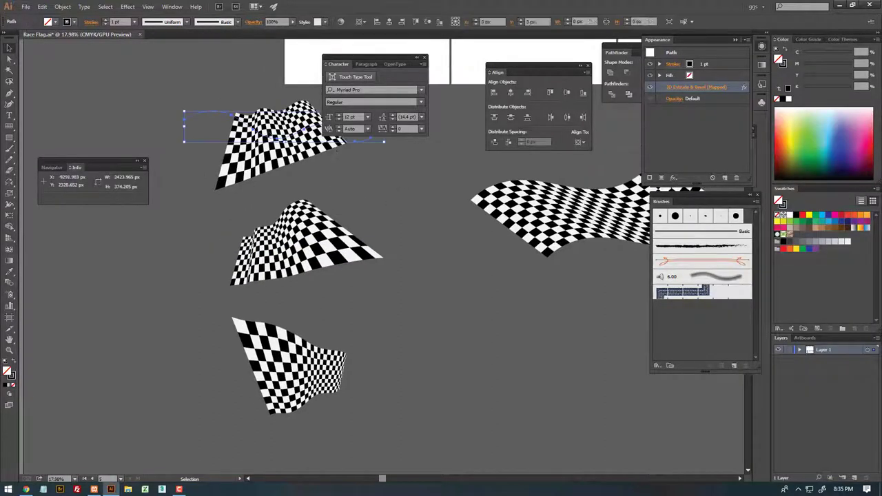
left_click_drag(148, 119, 301, 418)
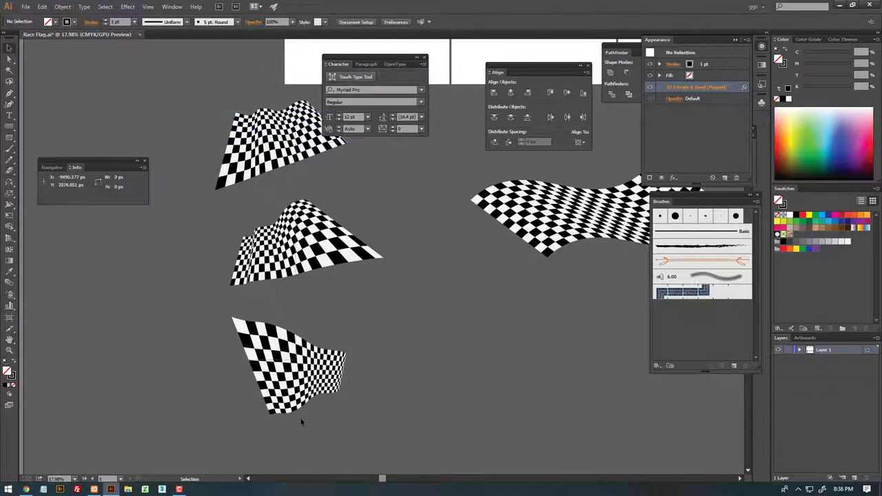
Expand the appearance of the three selected flags into artwork
left_click(62, 8)
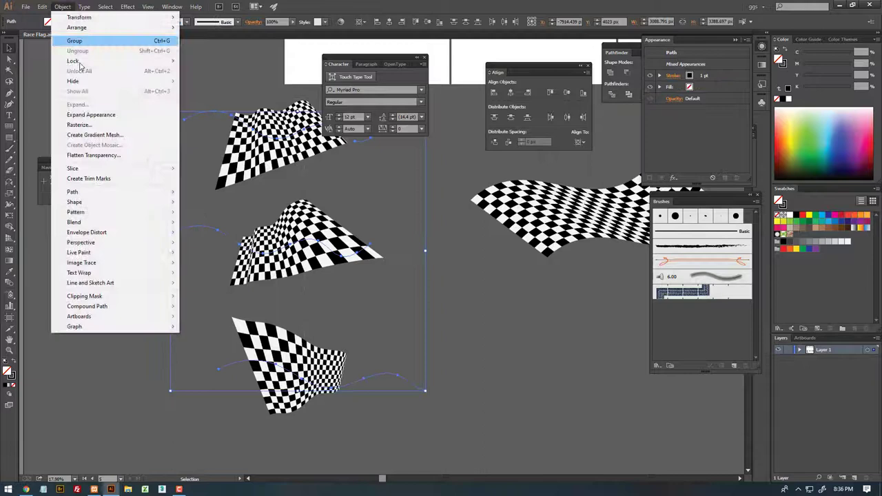
left_click(93, 110)
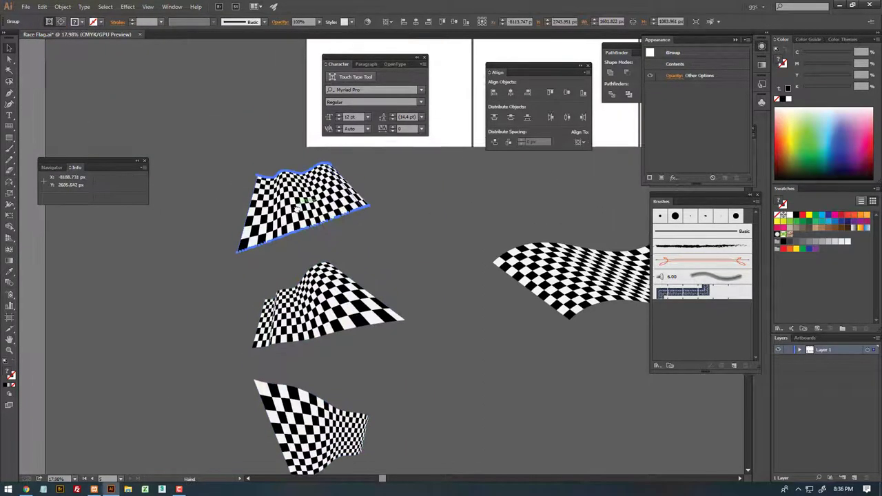
scroll(395, 259, "up", 4)
scroll(330, 241, "up", 2)
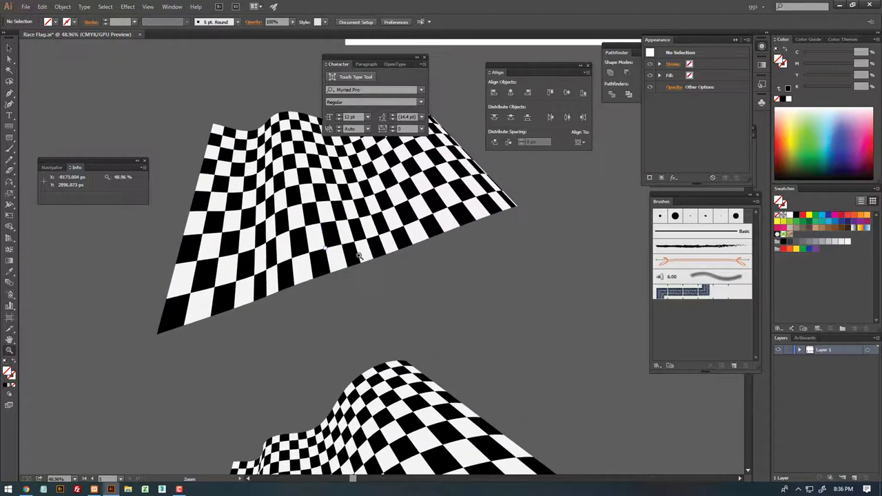
Ungroup the expanded top flag twice, undoing the accidental moves
right_click(332, 239)
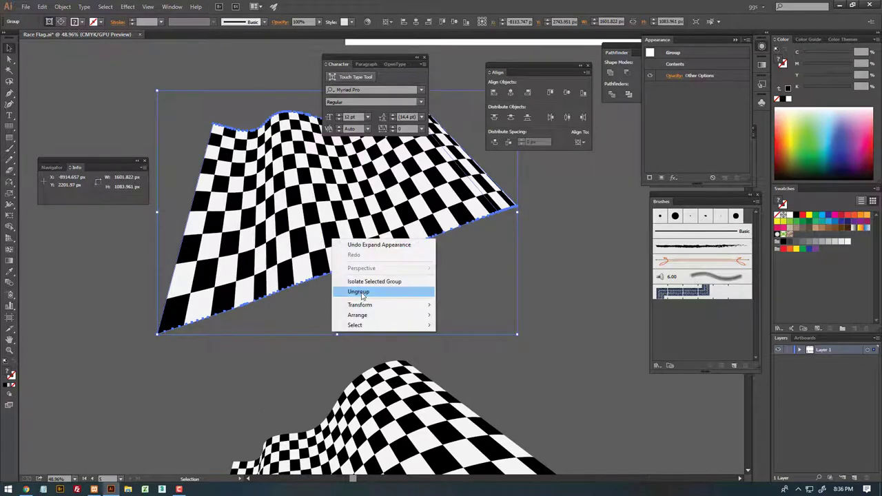
left_click(347, 287)
left_click_drag(330, 267, 414, 292)
key("ctrl+z")
right_click(330, 252)
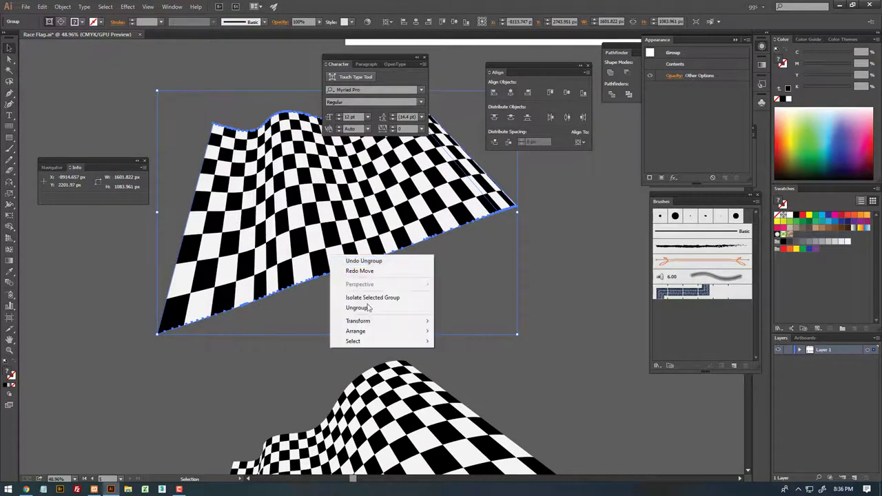
left_click(345, 303)
left_click_drag(297, 225, 370, 293)
key("ctrl+z")
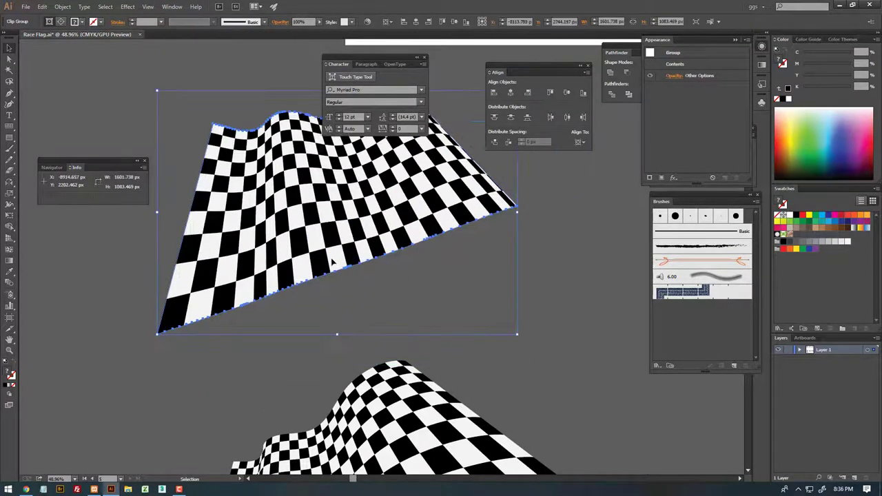
Release the top flag's clipping mask and ungroup its checker tiles
right_click(344, 258)
left_click(381, 311)
left_click(334, 259)
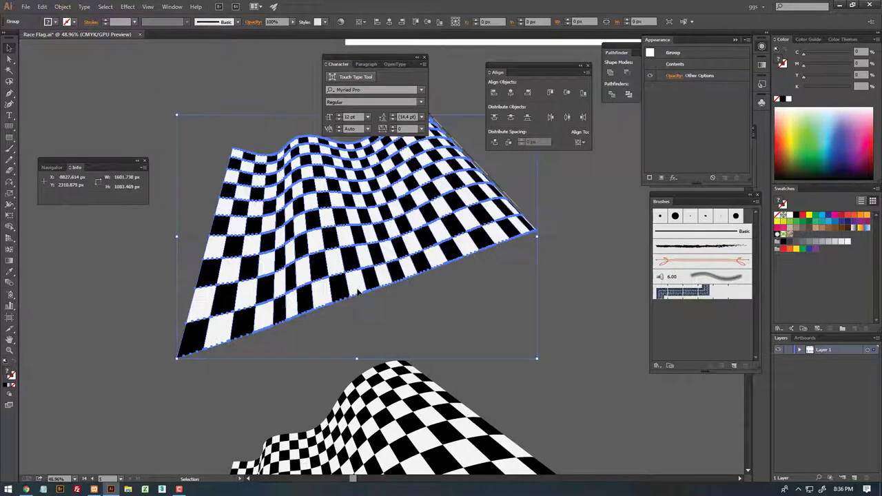
right_click(337, 267)
left_click(380, 319)
left_click(392, 290)
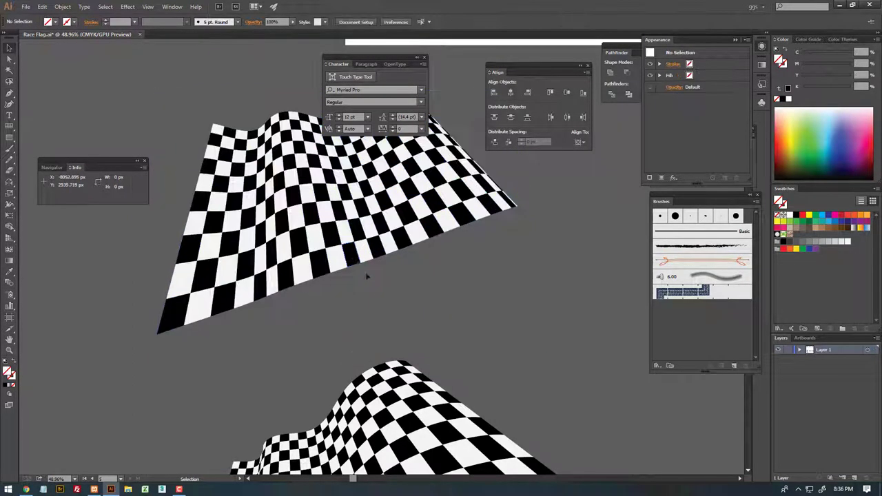
left_click_drag(361, 269, 381, 295)
left_click(373, 283)
Toggle the panels and nudge small tiles at the flag's top-left corner
key("Tab")
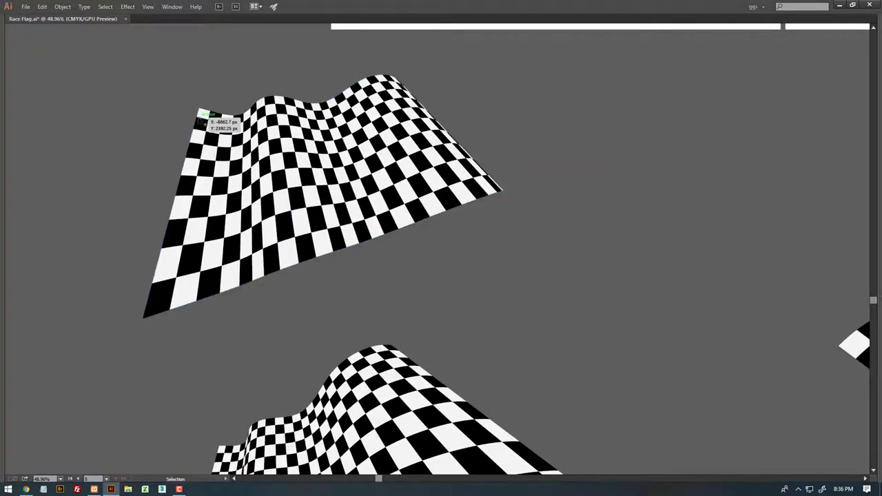
key("shift+Tab")
key("Tab")
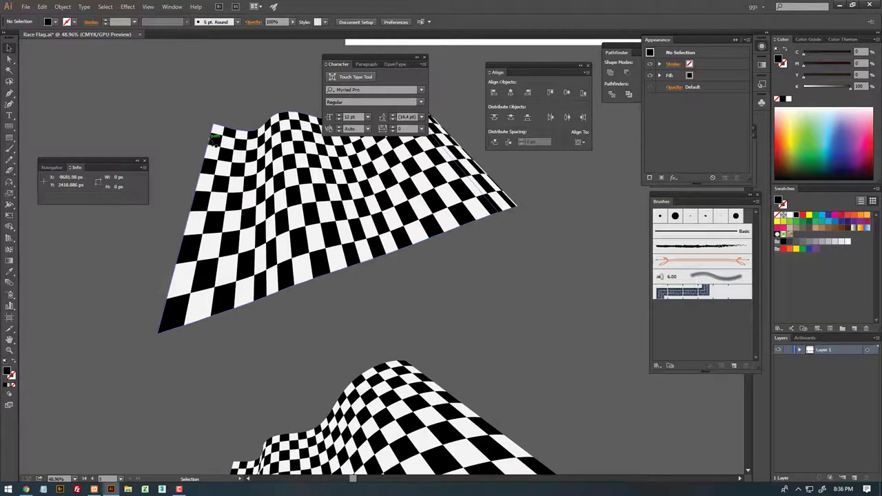
left_click_drag(198, 111, 155, 113)
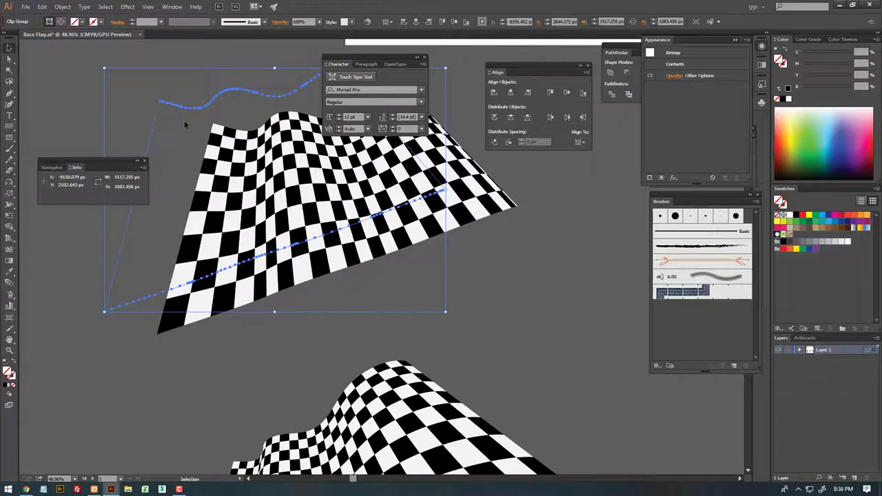
left_click(185, 124)
left_click_drag(222, 138, 195, 122)
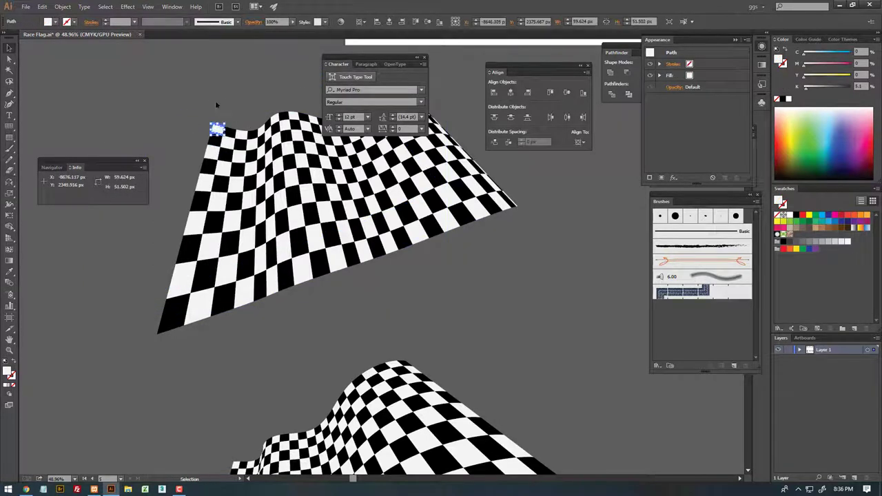
scroll(214, 103, "down", 3, "alt")
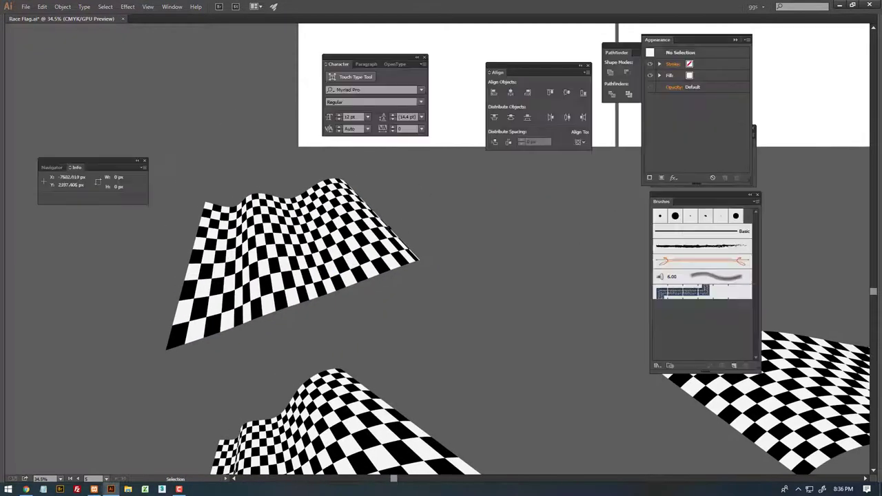
key("Tab")
Select all the upper flag's pieces and combine them with Object > Group
left_click_drag(451, 366, 227, 172)
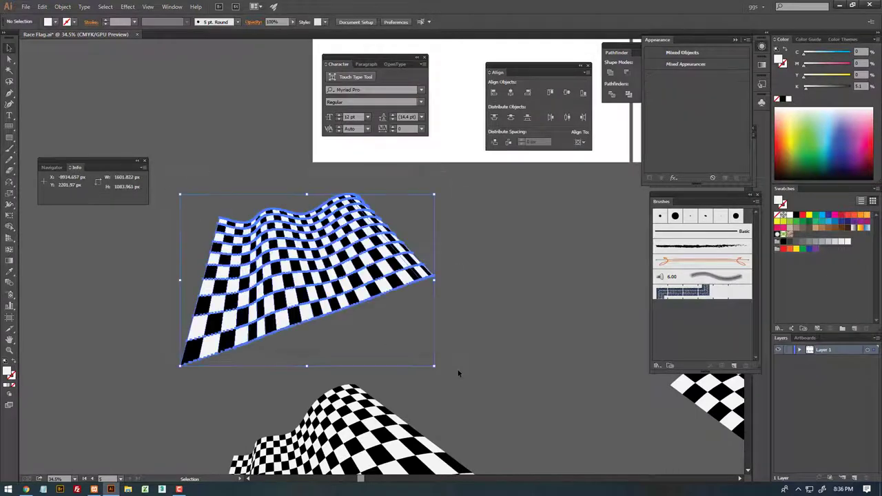
left_click(483, 304)
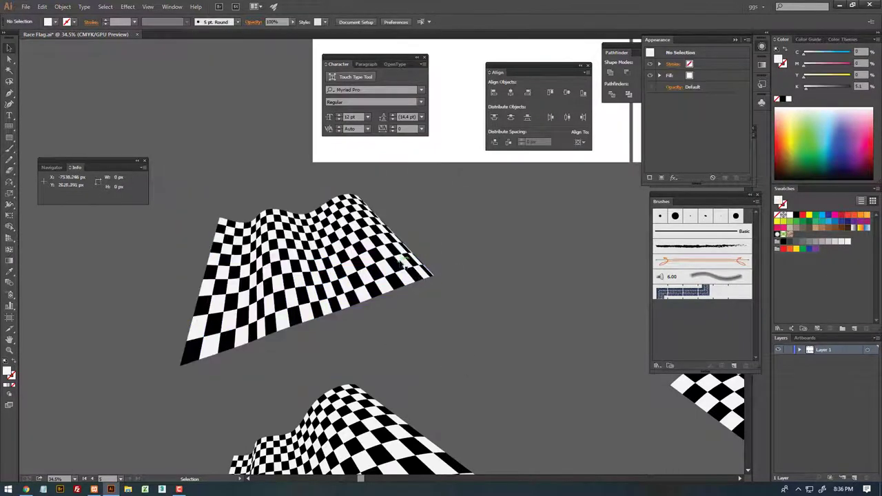
left_click_drag(398, 162, 485, 245)
left_click(460, 227)
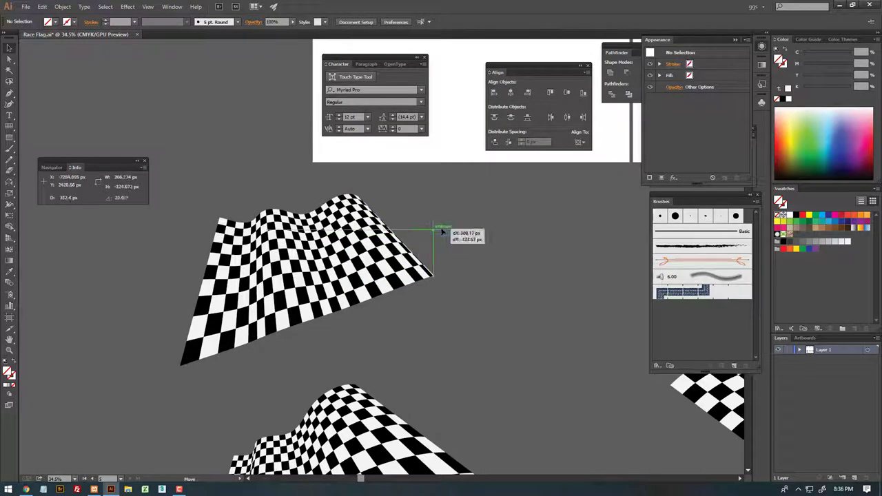
left_click_drag(110, 407, 183, 363)
left_click(144, 380)
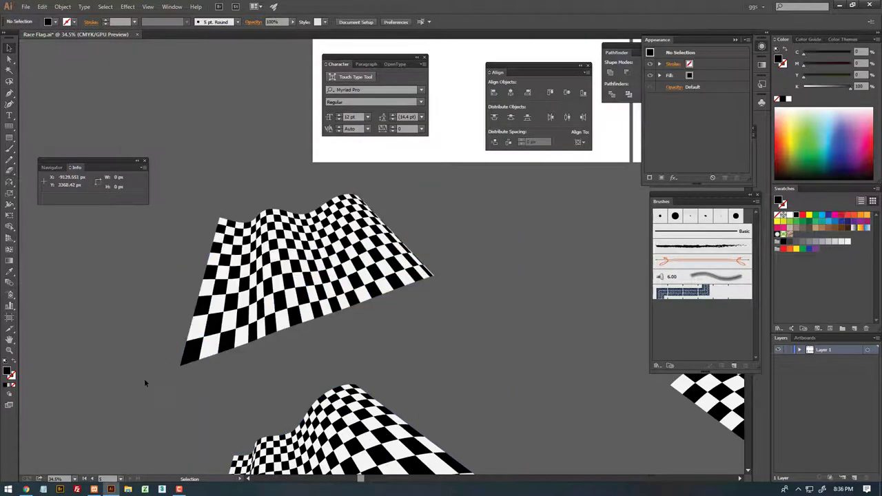
left_click_drag(443, 176, 455, 193)
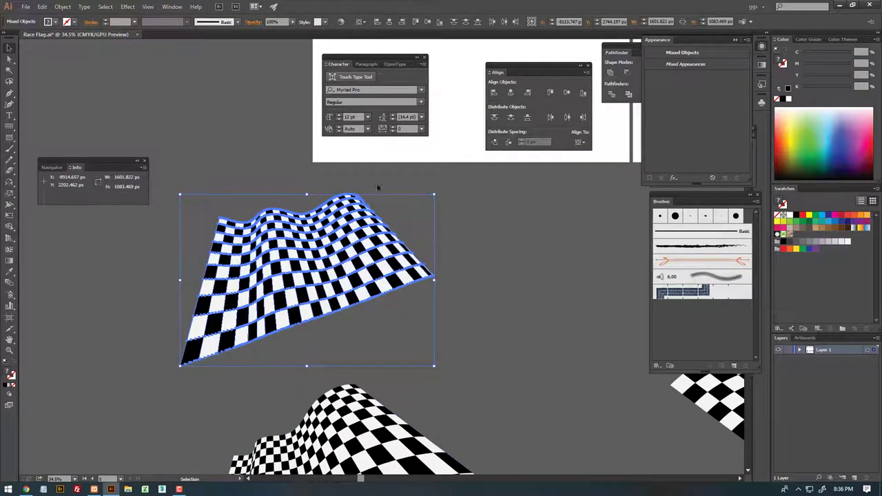
left_click(62, 6)
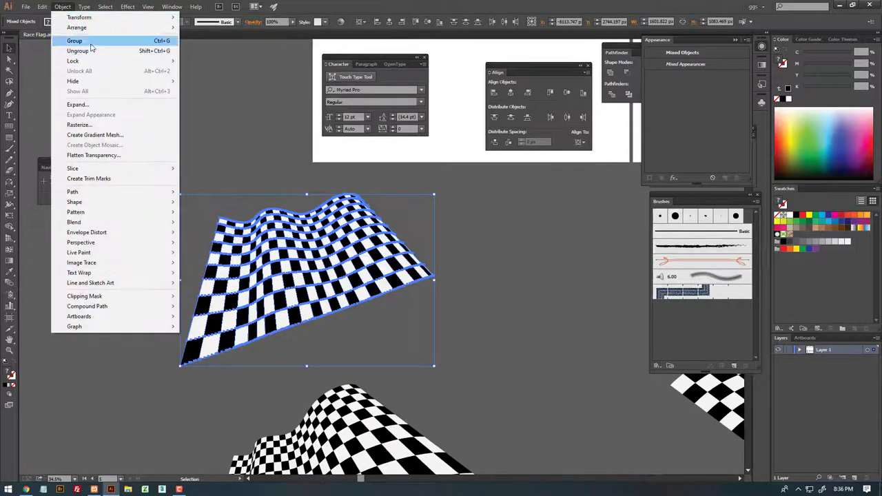
left_click(76, 37)
Ungroup the middle flag twice and release its clipping mask
right_click(347, 241)
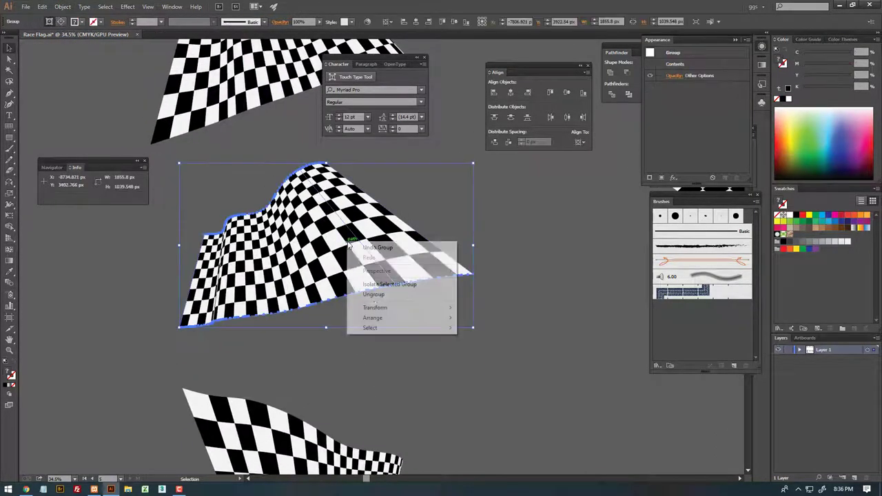
left_click(373, 294)
right_click(415, 244)
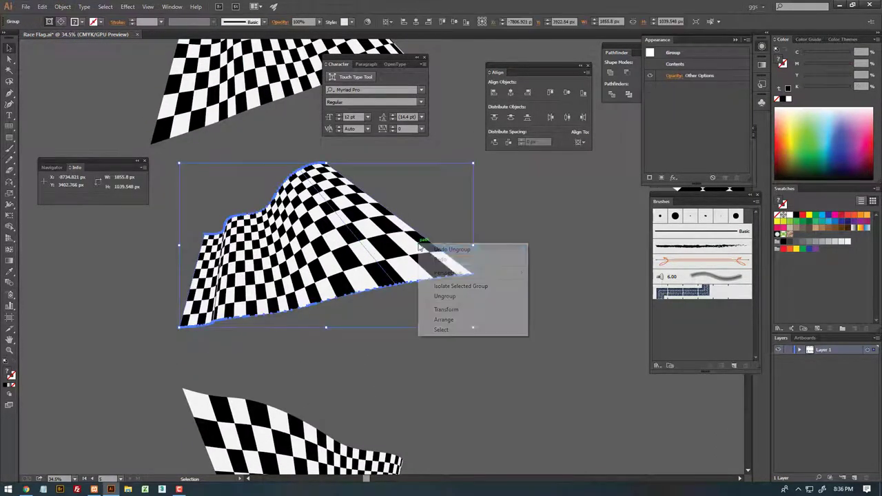
left_click(441, 298)
right_click(383, 246)
left_click(442, 297)
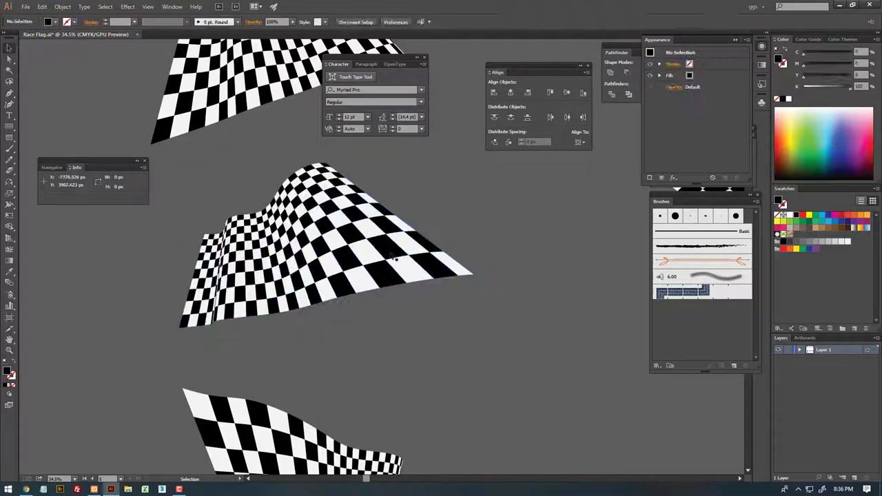
left_click(383, 247)
left_click(424, 232)
Select the released middle flag group and ungroup it
left_click_drag(457, 190, 394, 249)
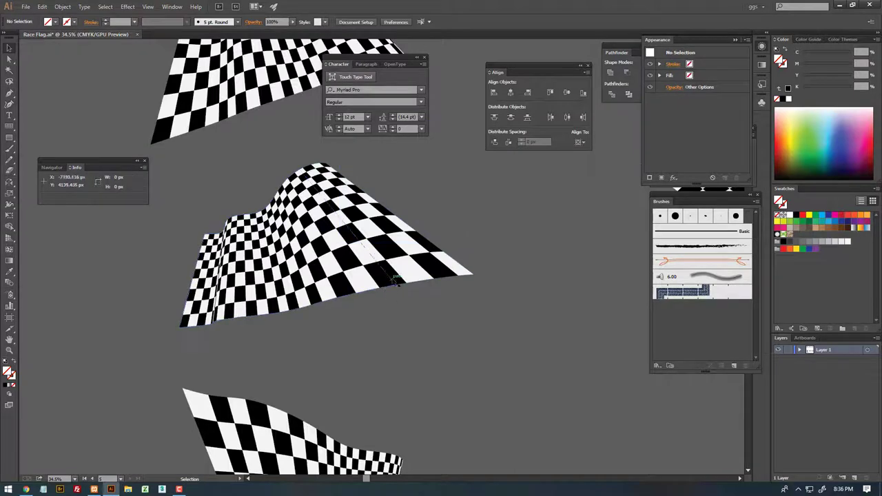
left_click(327, 362)
left_click(315, 307)
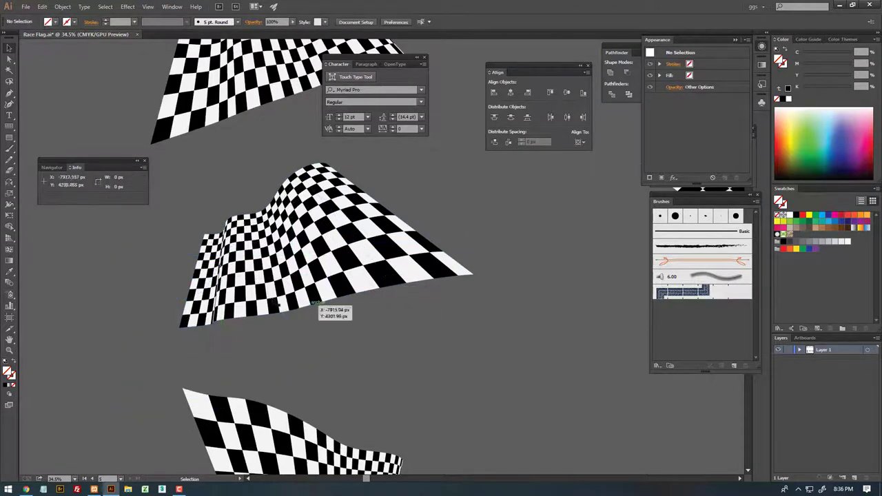
left_click(235, 323)
right_click(236, 322)
left_click(266, 364)
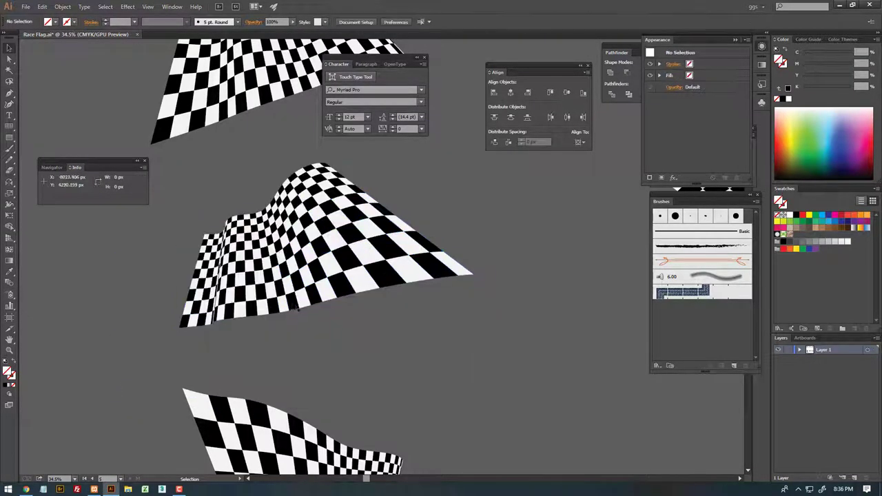
left_click(342, 328)
scroll(377, 353, "down", 5)
Ungroup the lower flag to expose its clip group
left_click(286, 271)
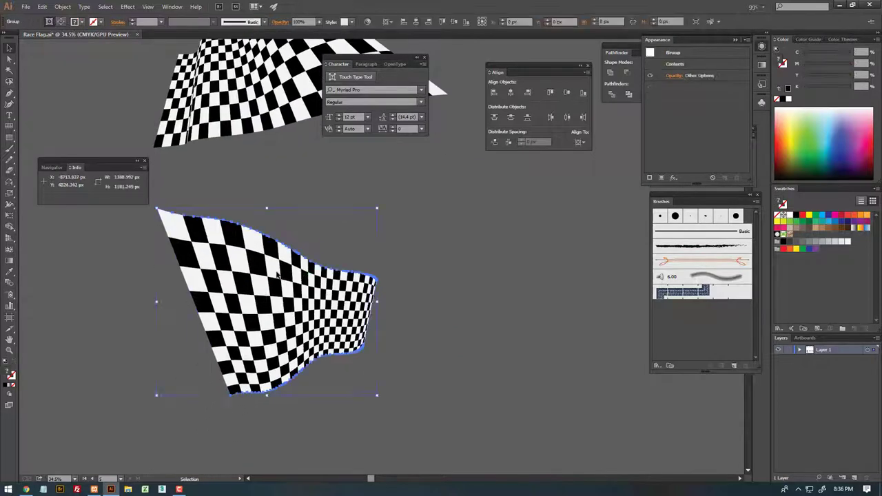
right_click(285, 271)
left_click(330, 324)
left_click(389, 267)
left_click(347, 271)
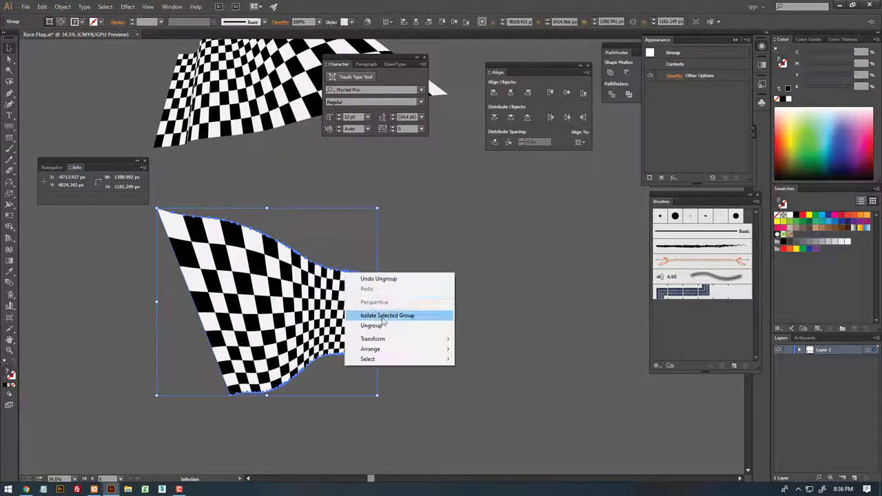
right_click(346, 271)
left_click(385, 322)
Release the lower flag's clipping mask, delete the curved mask path and ungroup the flag
right_click(348, 227)
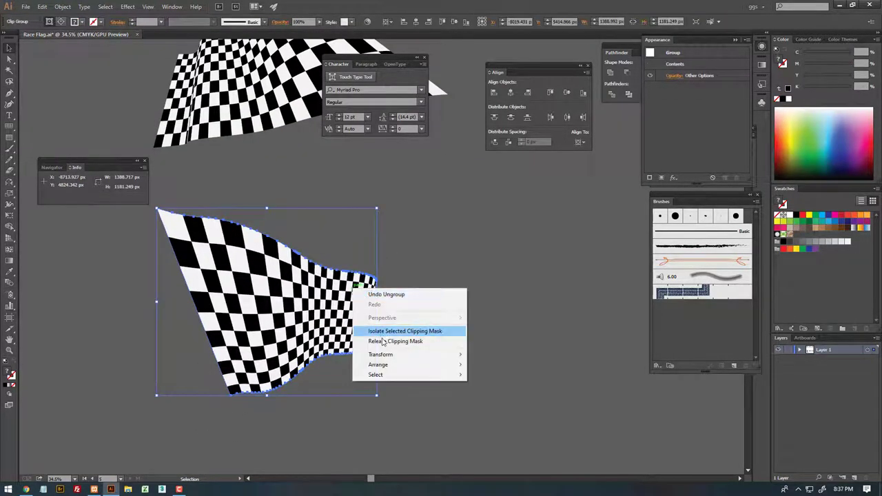
left_click(379, 340)
left_click(433, 291)
left_click(378, 210)
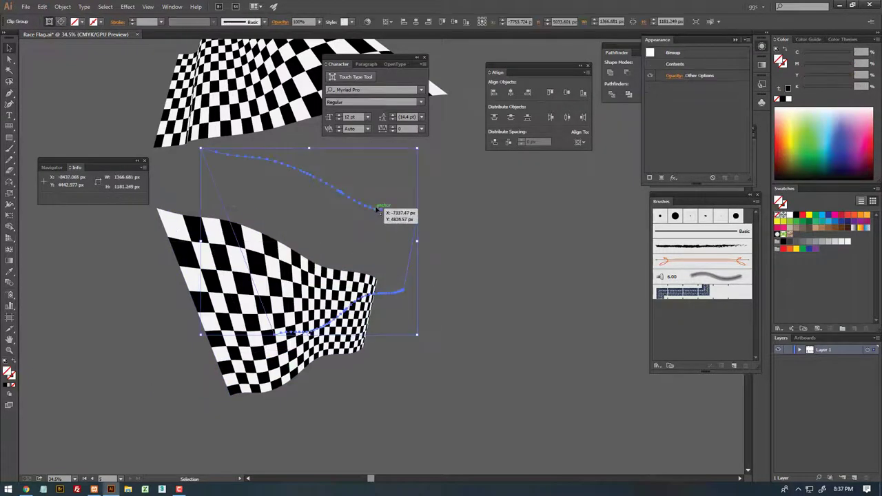
key("Delete")
left_click(210, 252)
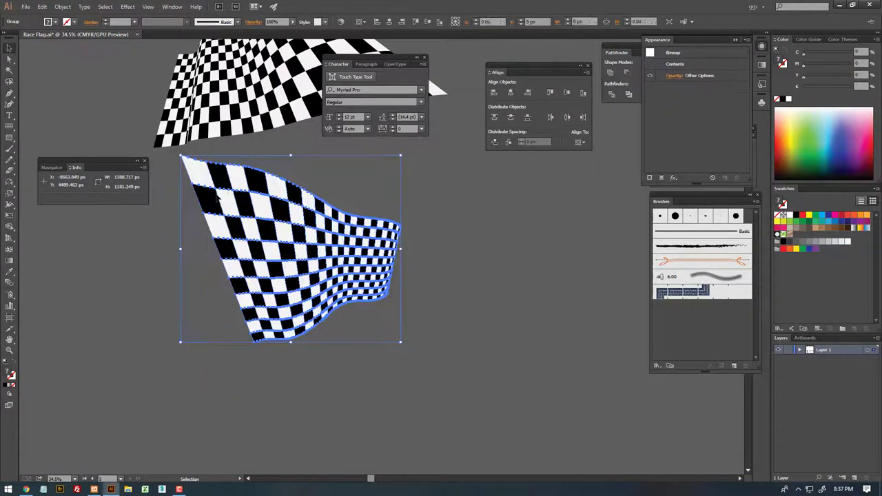
right_click(209, 252)
left_click(253, 310)
Zoom in on the upper flag and select its group
left_click(419, 219)
key("z")
left_click_drag(419, 219, 331, 219)
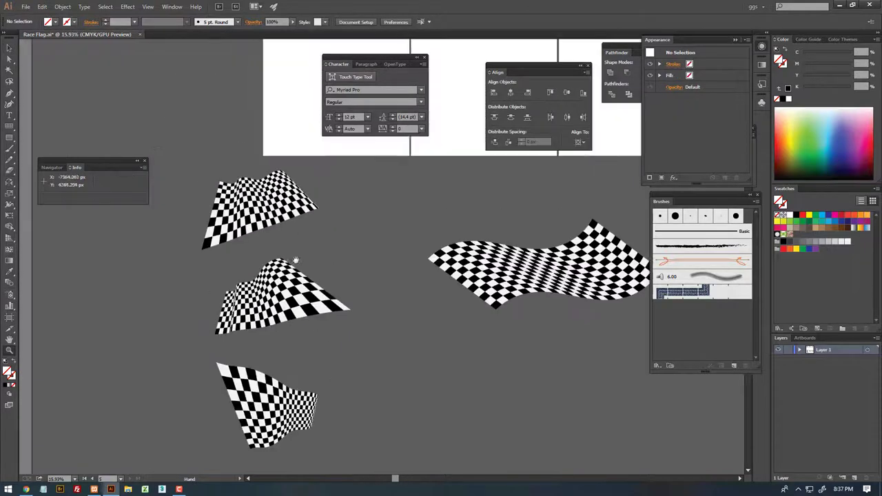
left_click(248, 239)
key("v")
left_click(324, 262)
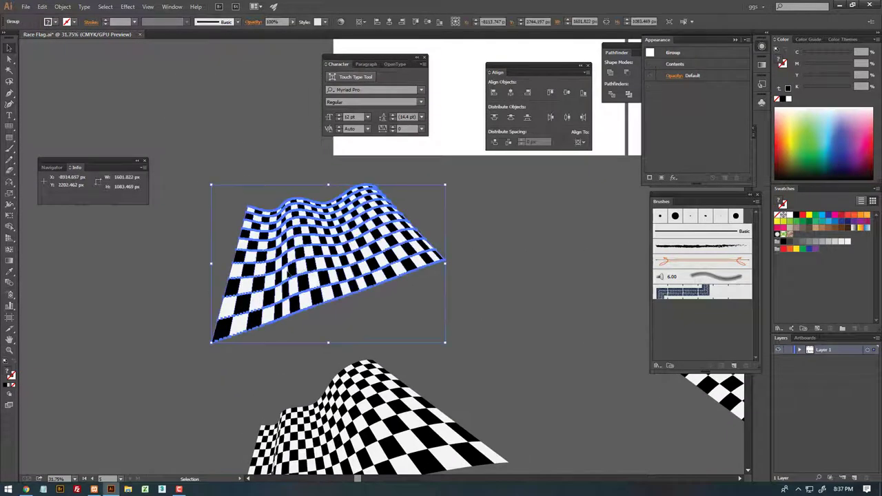
Isolate the upper flag, Magic Wand its black squares and cut them
double_click(289, 266)
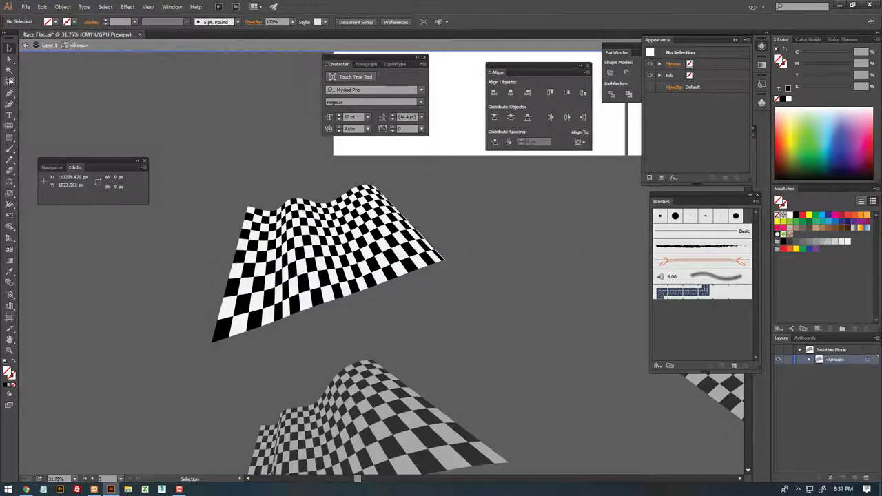
left_click(272, 248)
key("v")
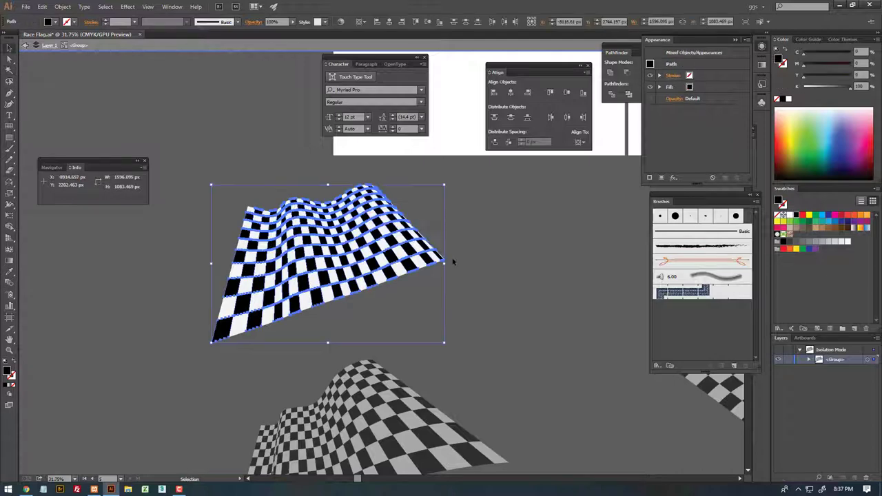
left_click(43, 7)
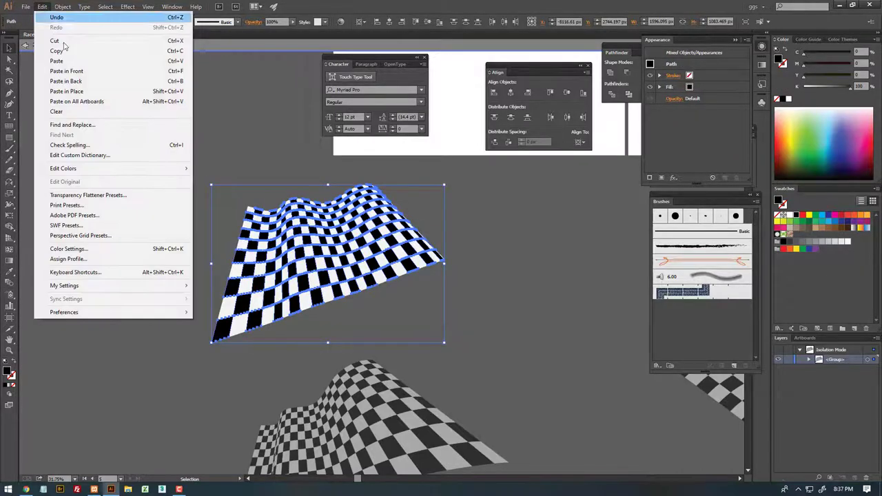
left_click(58, 38)
double_click(460, 219)
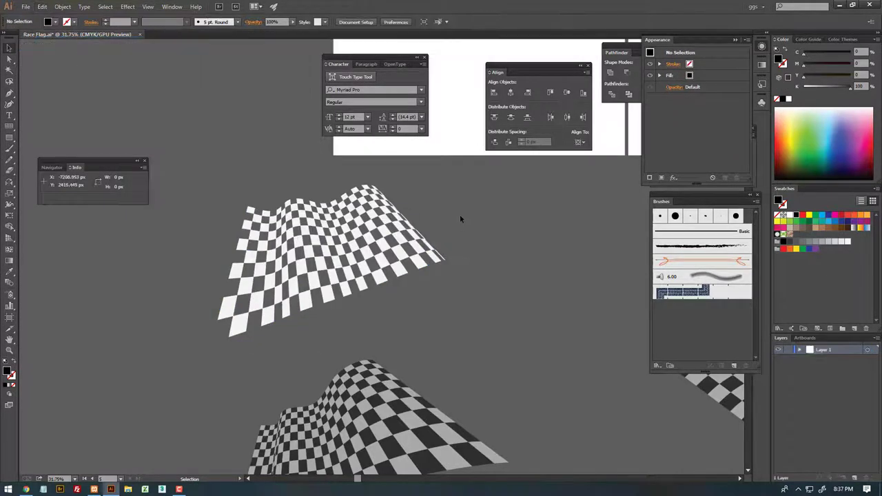
Ungroup the upper flag and delete its remaining white squares
left_click(392, 251)
right_click(384, 247)
left_click(423, 301)
left_click(475, 289)
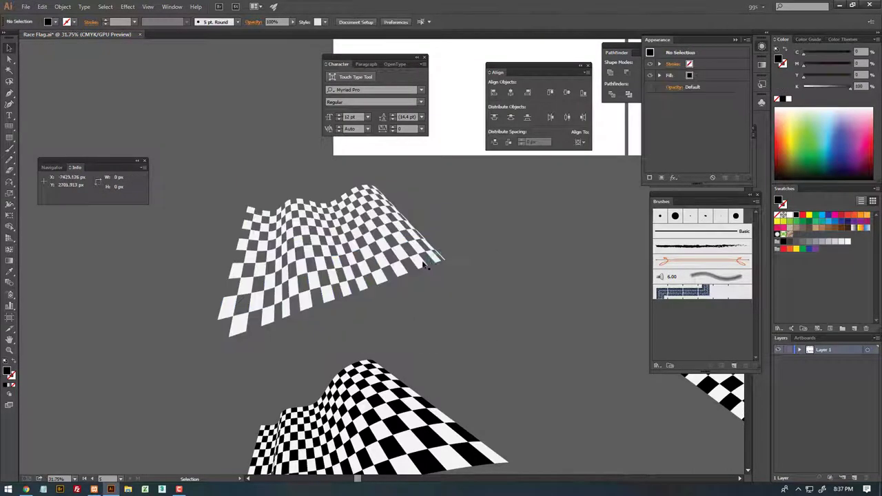
left_click_drag(181, 339, 463, 302)
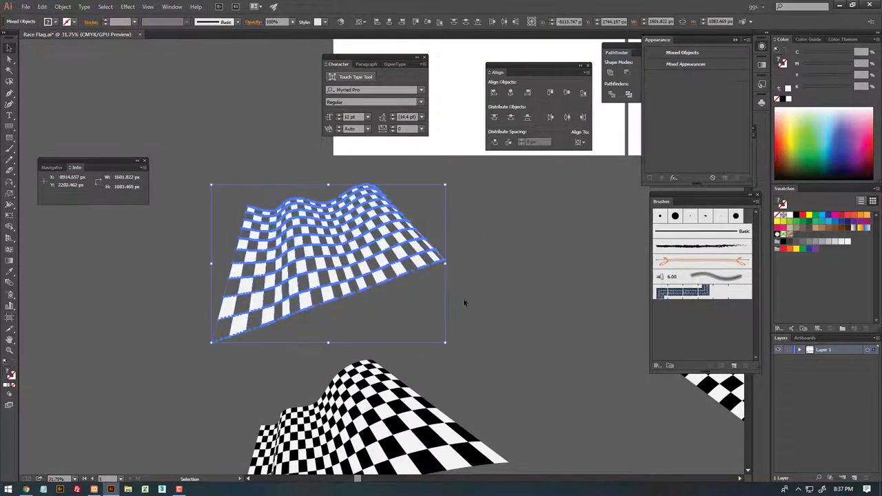
left_click(262, 230)
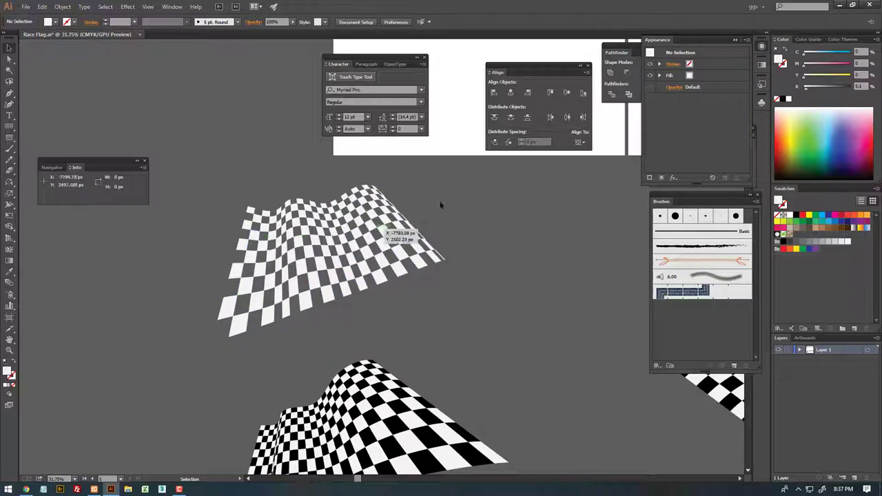
left_click_drag(128, 359, 234, 310)
key("Delete")
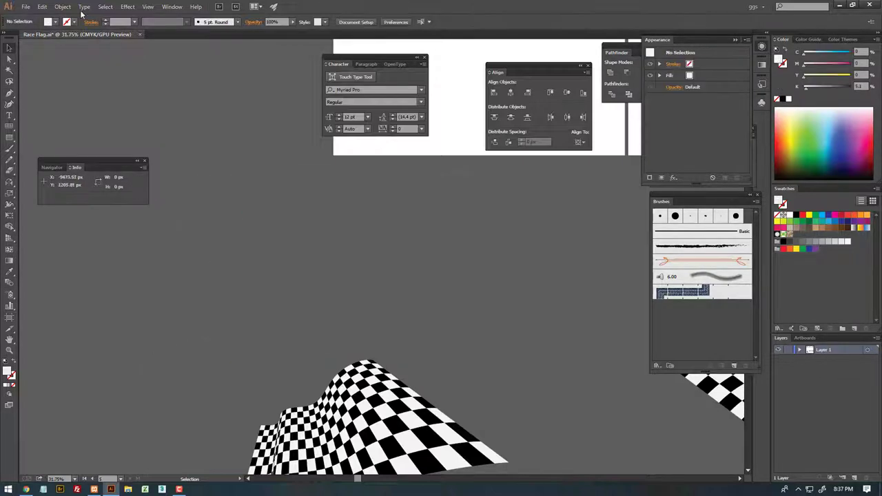
Paste the cut black squares back as a black-only flag
left_click(43, 7)
left_click(55, 62)
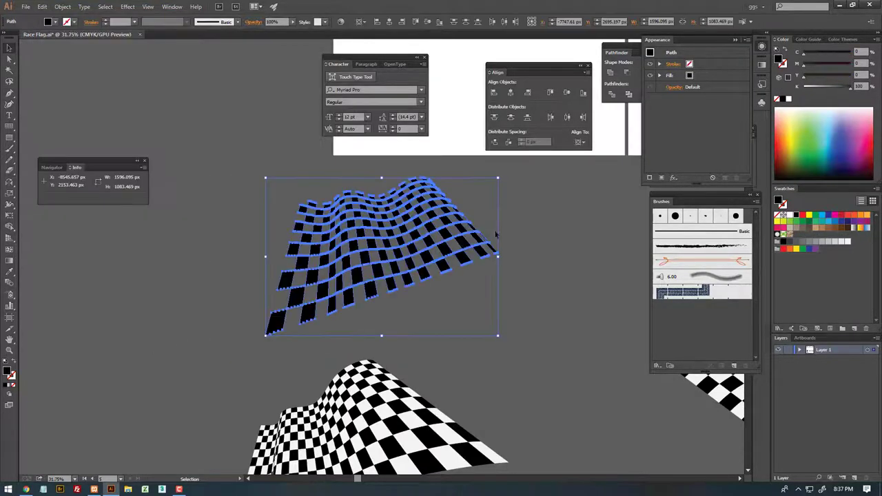
left_click(512, 206)
left_click(346, 232)
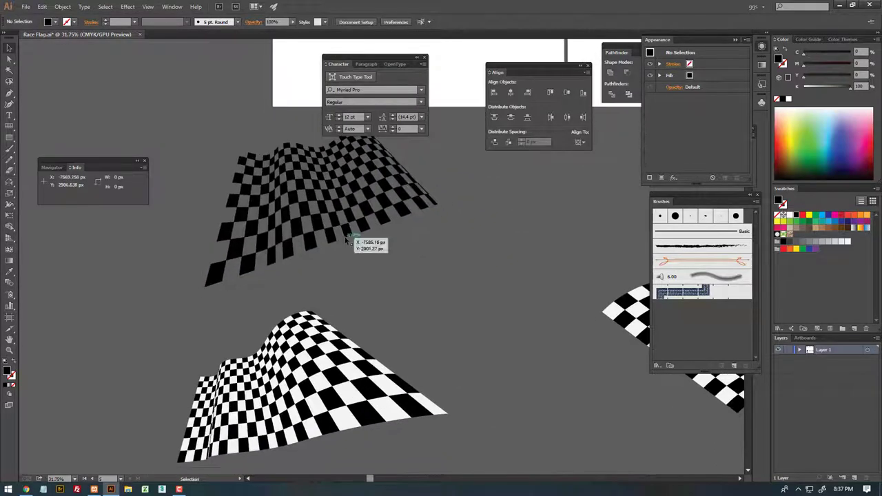
left_click_drag(347, 232, 379, 244)
key("ctrl+z")
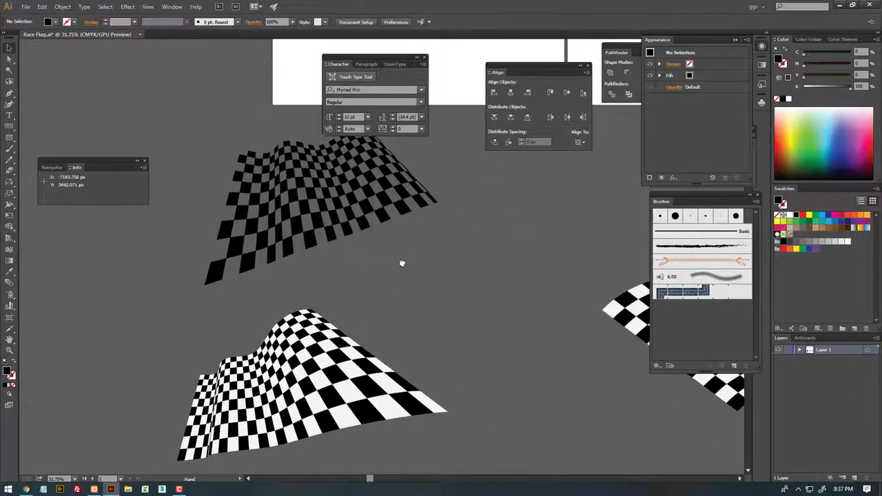
scroll(401, 261, "down", 3)
left_click(323, 266)
left_click(436, 189)
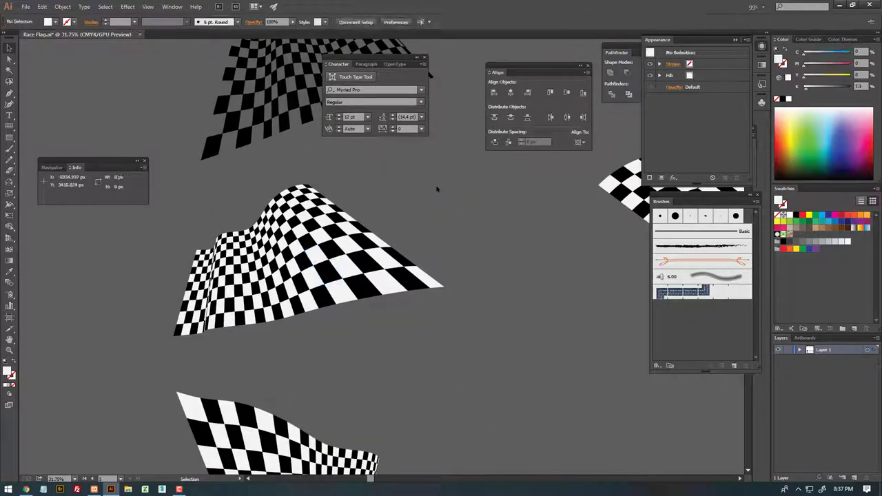
Magic Wand select the white squares of the two lower flags
key("ctrl+z")
left_click(127, 354)
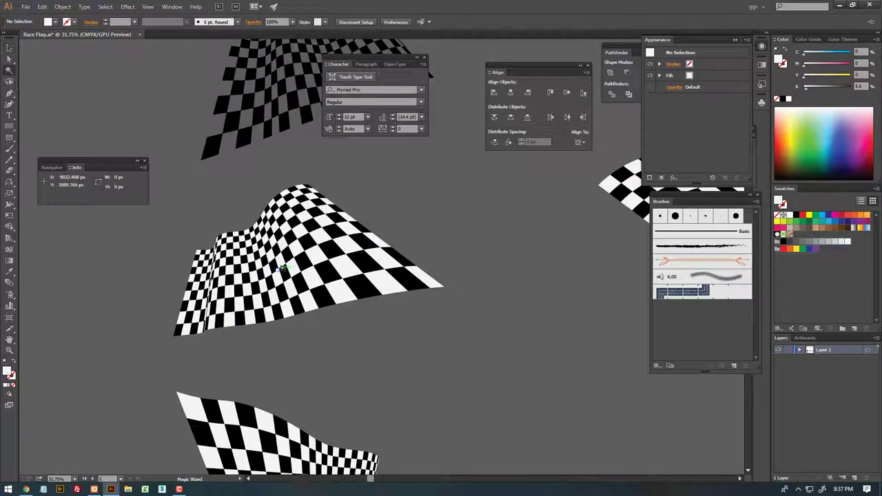
left_click(282, 267)
scroll(332, 272, "down", 2)
scroll(324, 296, "down", 2)
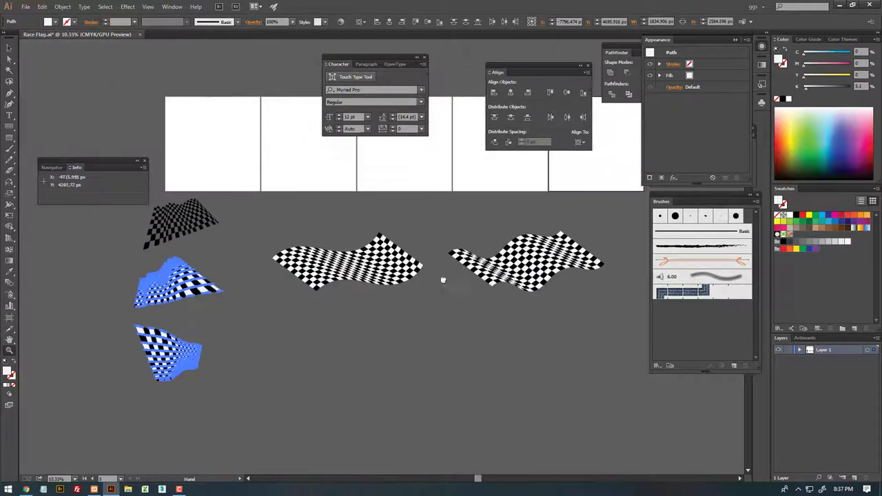
scroll(324, 275, "up", 3)
scroll(317, 257, "down", 1)
key("v")
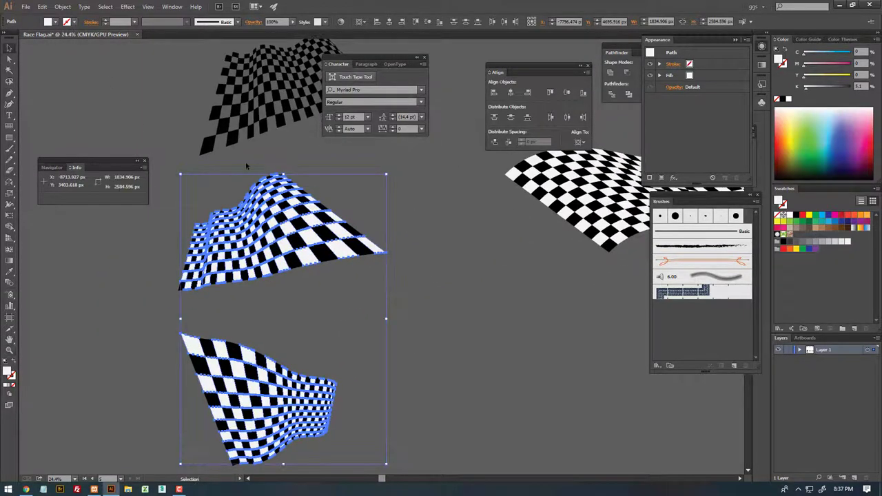
left_click(42, 6)
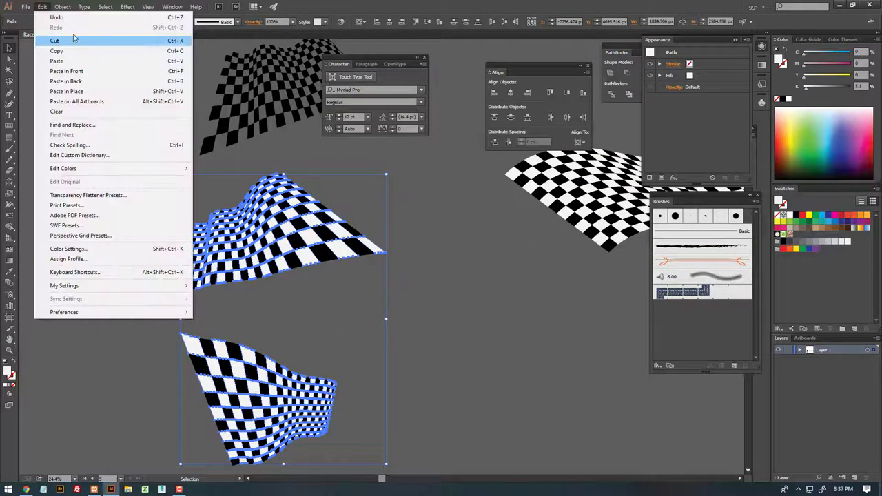
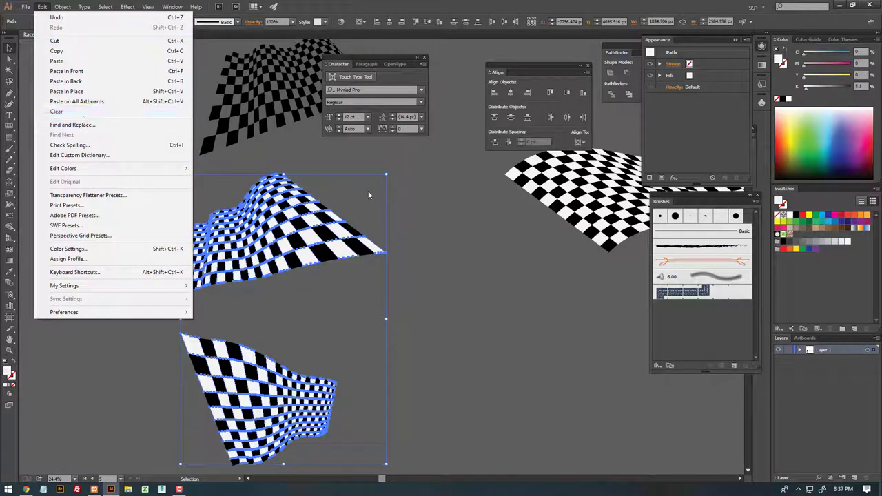
Delete the white checker cells from the three small warped flags, then zoom out and hide the panels
left_click(408, 194)
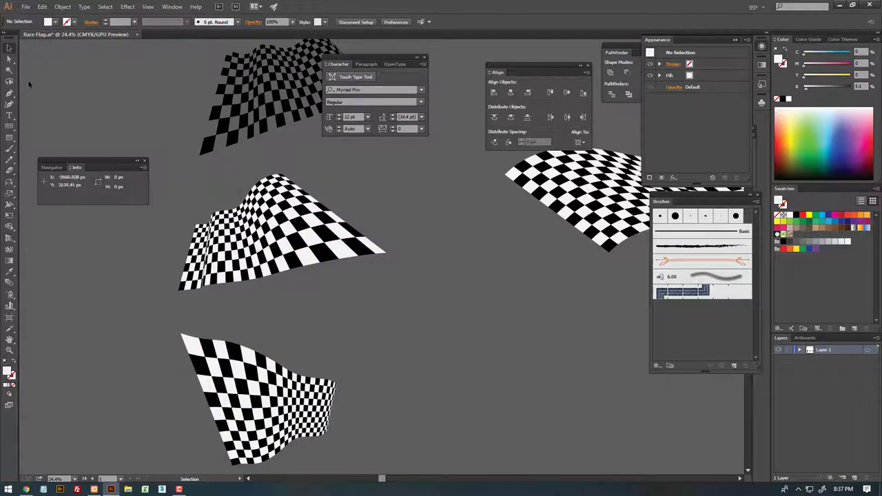
left_click(286, 249)
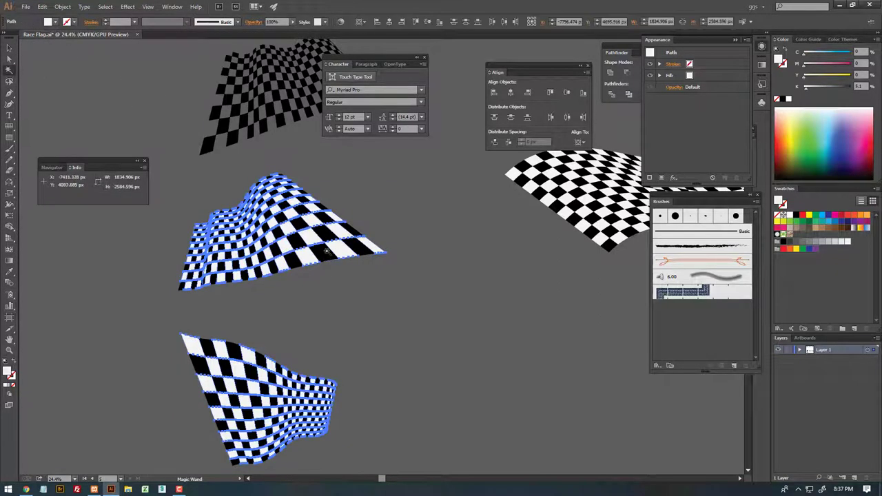
key("Delete")
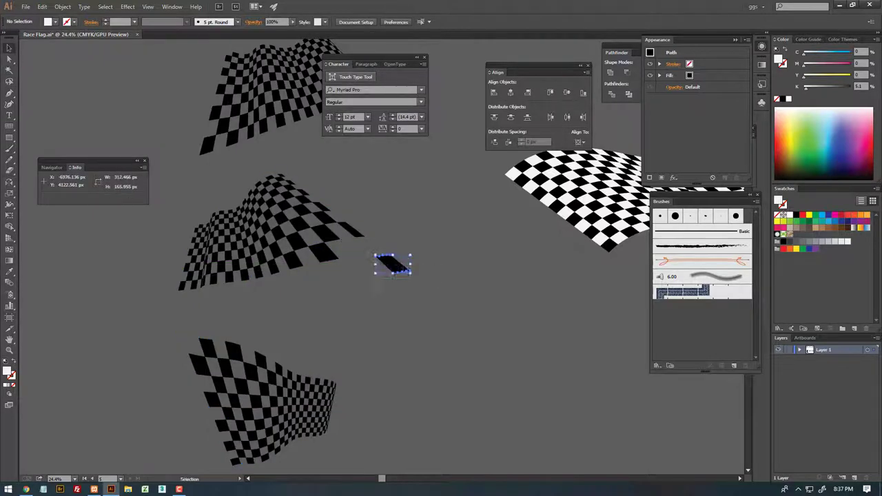
key("z")
mouse_move(411, 252)
left_mouse_down()
mouse_move(356, 296)
mouse_move(351, 274)
left_mouse_up()
key("Tab")
Move the middle, top-left and bottom-left flags onto the second, first and third artboards
left_click_drag(193, 324, 361, 145)
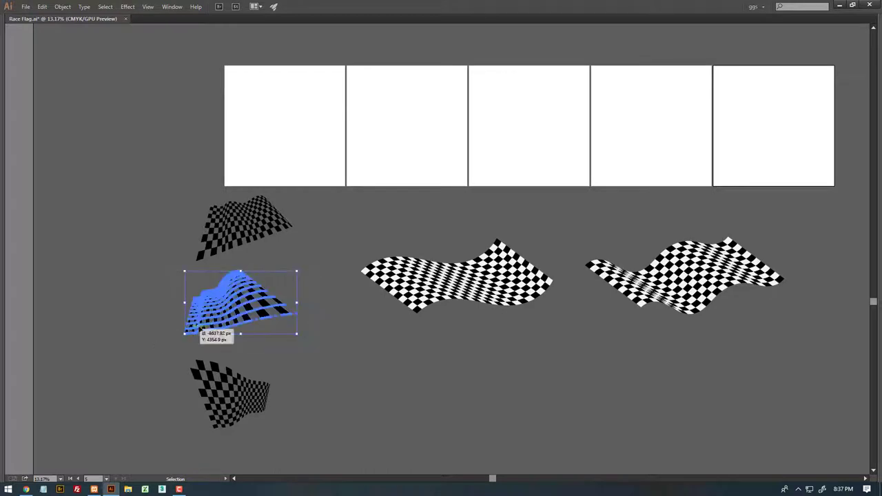
left_click(327, 184)
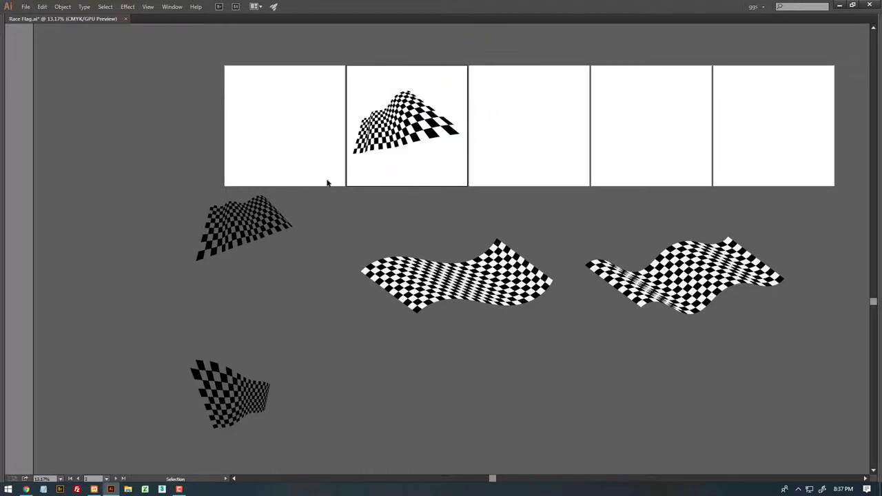
left_click_drag(218, 243, 257, 142)
left_click(317, 356)
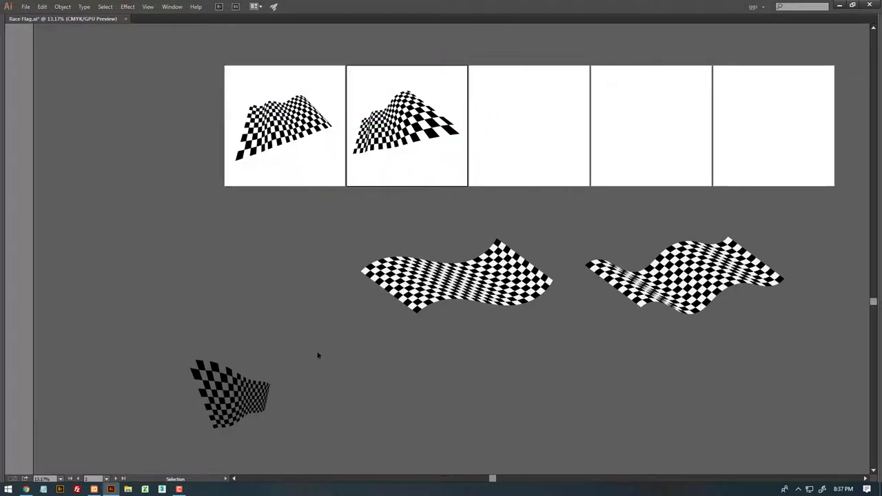
left_click_drag(232, 414, 531, 145)
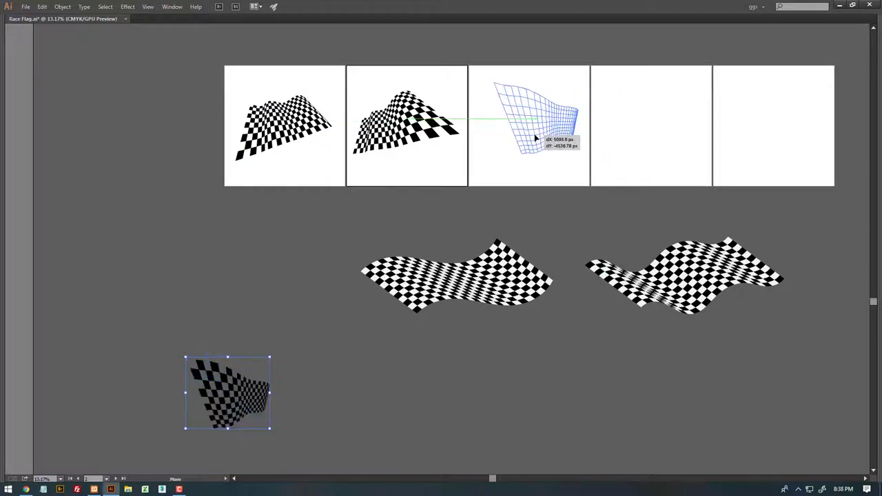
left_click(658, 106)
scroll(265, 80, "up", 3)
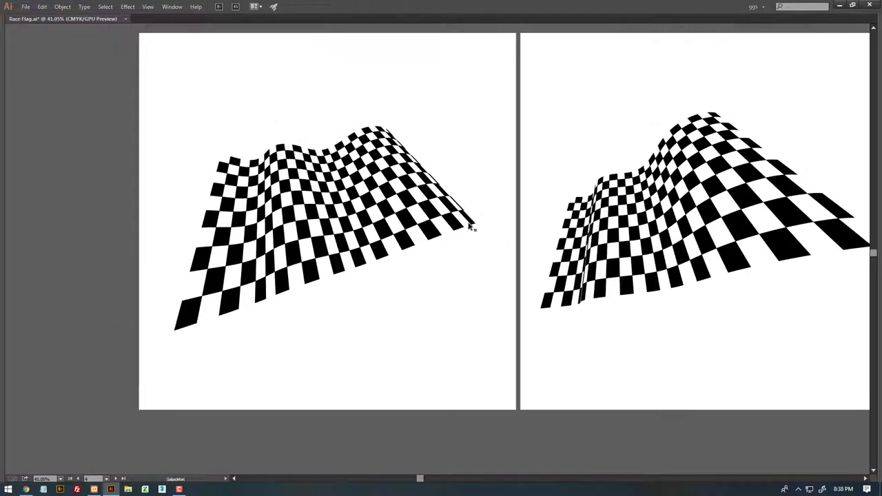
Undo the accidental tip change and scale the first-artboard flag down
left_click(496, 179)
key("ctrl+z")
left_click_drag(473, 103, 90, 365)
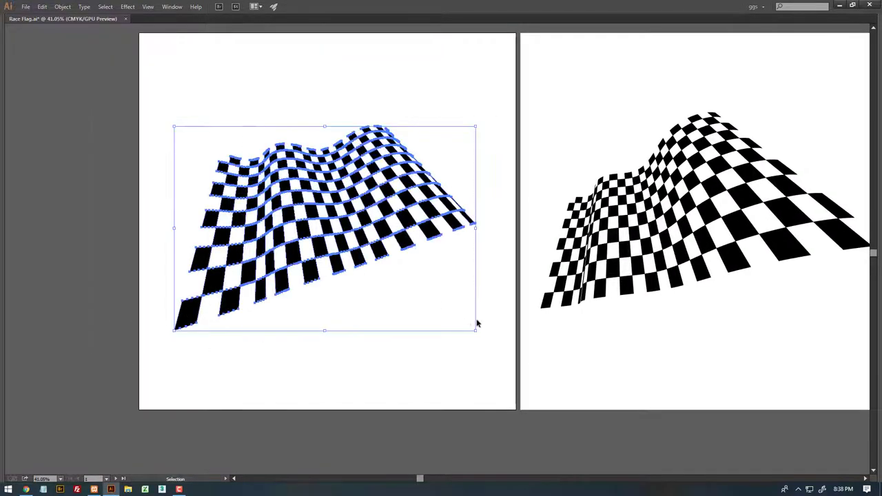
left_click_drag(475, 331, 352, 246)
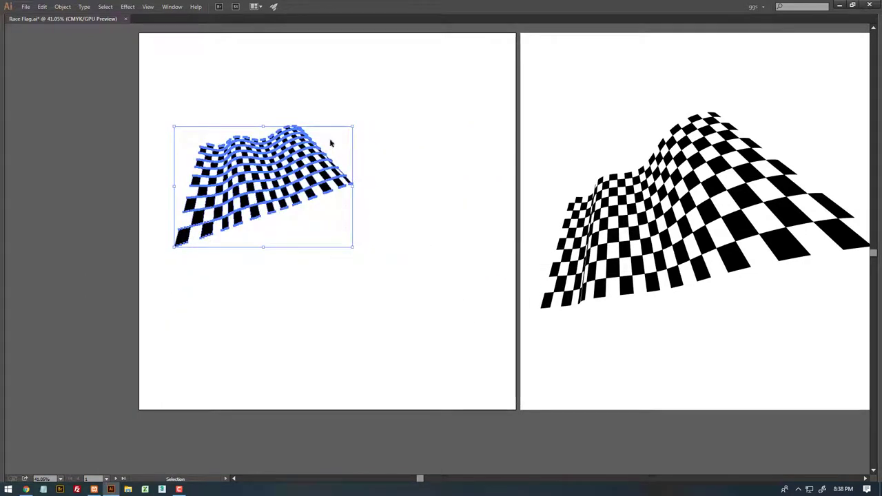
Place a copy of the flag directly below and pull slivers off its right tip
mouse_move(303, 184)
left_mouse_down()
mouse_move(388, 102)
mouse_move(98, 280)
left_mouse_up()
mouse_move(209, 236)
left_mouse_down()
mouse_move(248, 174)
mouse_move(266, 173)
mouse_move(265, 345)
left_mouse_up()
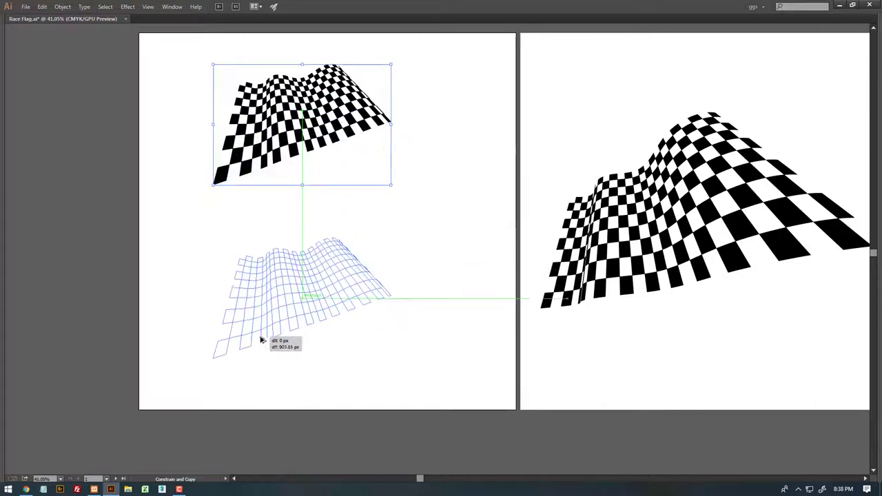
scroll(331, 323, "up", 3)
scroll(410, 214, "down", 1)
mouse_move(432, 268)
left_mouse_down()
mouse_move(460, 253)
mouse_move(436, 224)
left_mouse_up()
mouse_move(360, 180)
left_mouse_down()
mouse_move(376, 168)
mouse_move(427, 176)
left_mouse_up()
Copy checker squares and drag pieces outward and upward beyond the lower flag's right edge
mouse_move(428, 176)
left_mouse_down()
mouse_move(410, 150)
mouse_move(411, 201)
mouse_move(354, 147)
mouse_move(314, 144)
mouse_move(383, 185)
left_mouse_up()
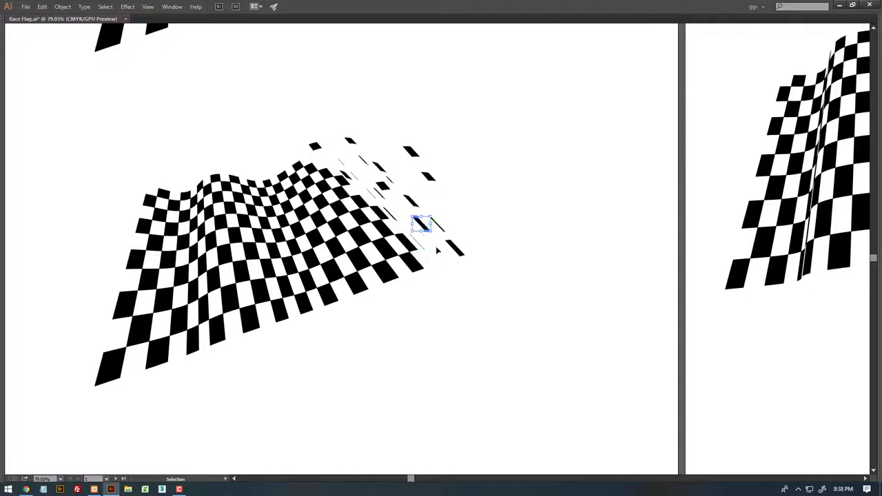
left_click_drag(406, 233, 469, 229)
mouse_move(409, 264)
left_mouse_down()
mouse_move(428, 269)
mouse_move(399, 238)
mouse_move(392, 202)
left_mouse_up()
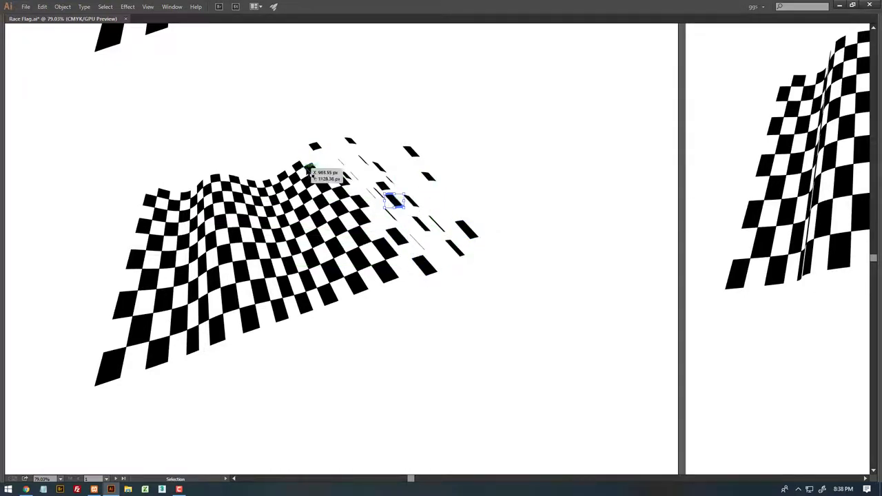
left_click_drag(309, 171, 323, 136)
mouse_move(307, 168)
left_mouse_down()
mouse_move(301, 153)
mouse_move(294, 156)
left_mouse_up()
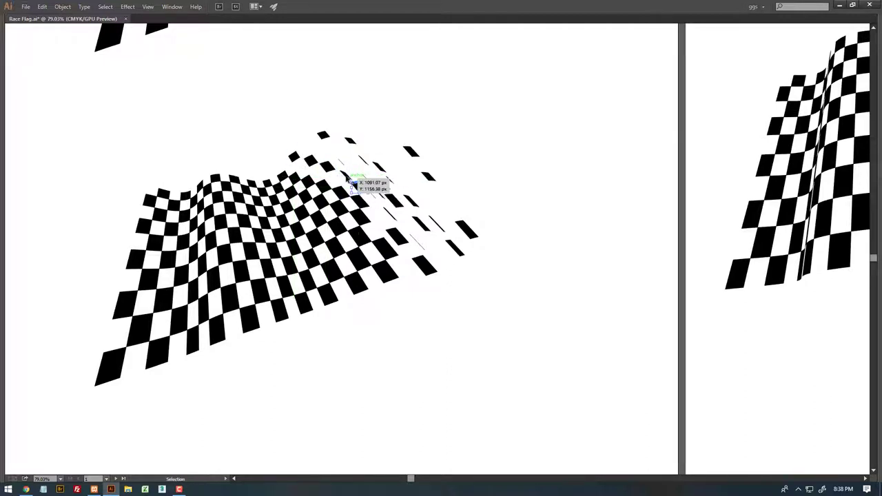
left_click_drag(347, 178, 348, 170)
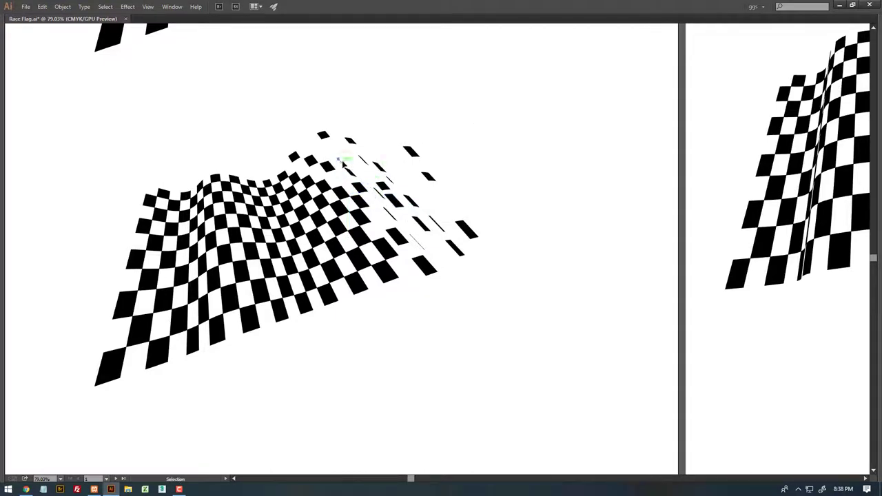
left_click(393, 221)
scroll(395, 235, "up", 1)
Shrink, rotate and spread scattered checker pieces farther out from the lower flag
scroll(395, 236, "up", 1)
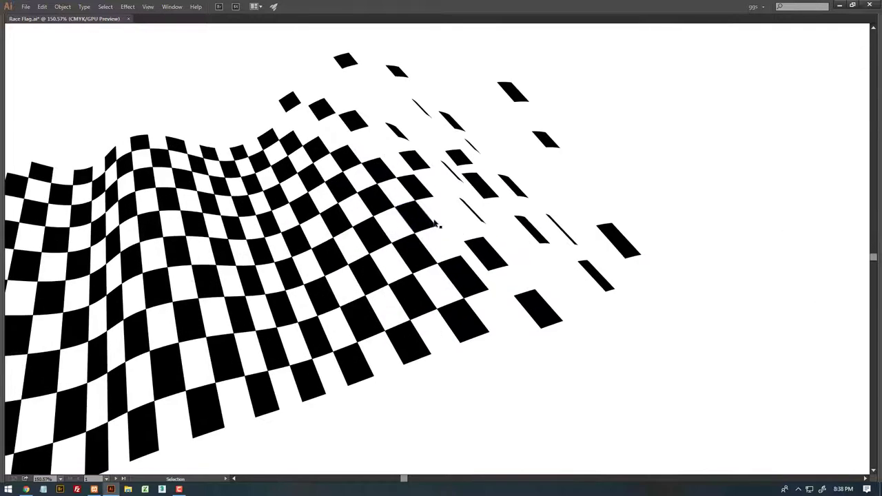
mouse_move(440, 198)
left_mouse_down()
mouse_move(401, 182)
mouse_move(341, 184)
mouse_move(583, 168)
mouse_move(555, 135)
left_mouse_up()
left_click(513, 92)
left_click_drag(528, 82, 468, 119)
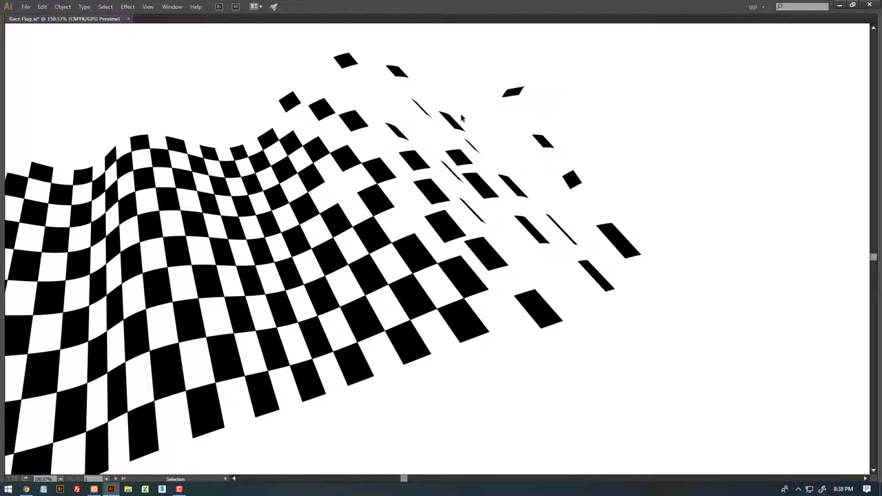
left_click_drag(469, 108, 475, 137)
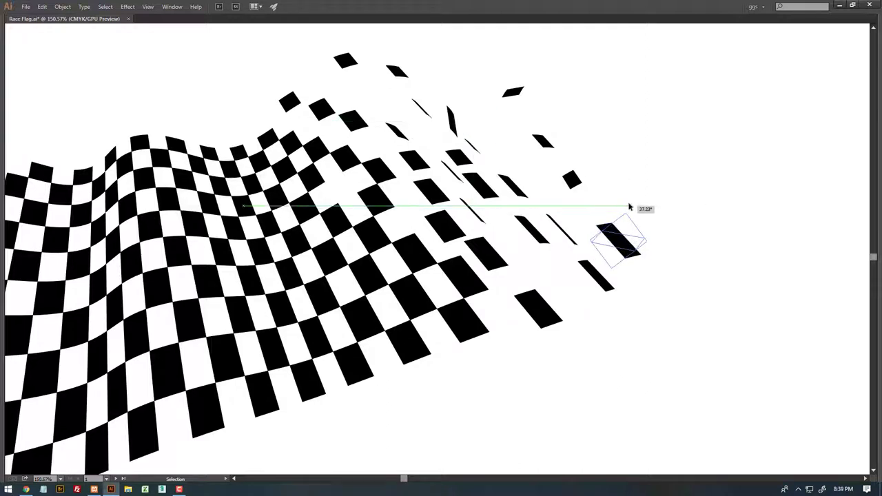
left_click_drag(644, 221, 577, 184)
scroll(482, 206, "down", 3)
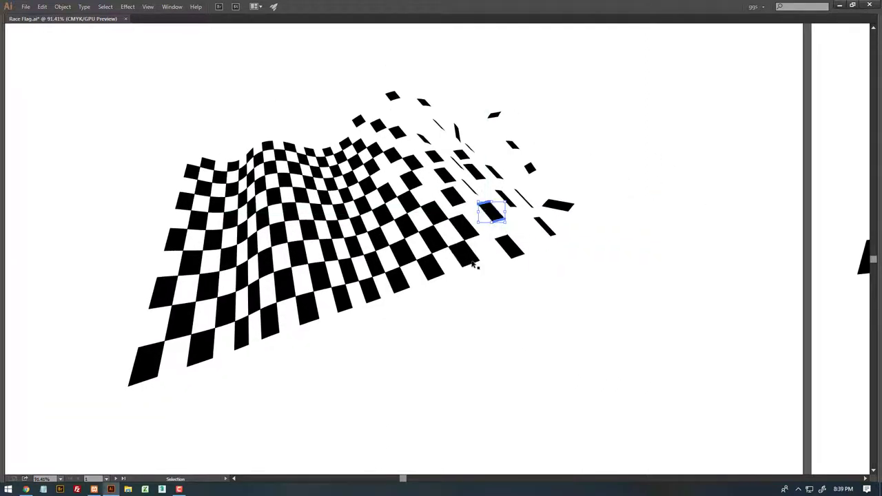
mouse_move(483, 219)
left_mouse_down()
mouse_move(479, 276)
mouse_move(528, 250)
mouse_move(518, 238)
left_mouse_up()
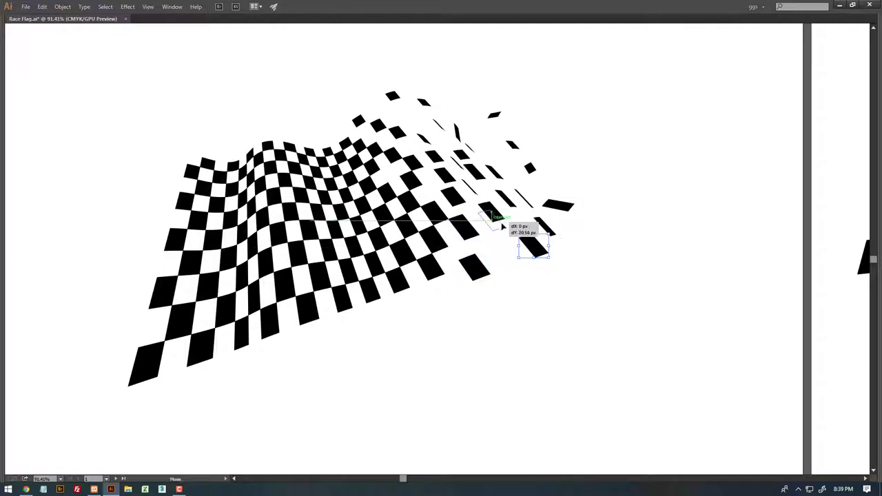
mouse_move(403, 124)
left_mouse_down()
mouse_move(392, 153)
mouse_move(489, 150)
left_mouse_up()
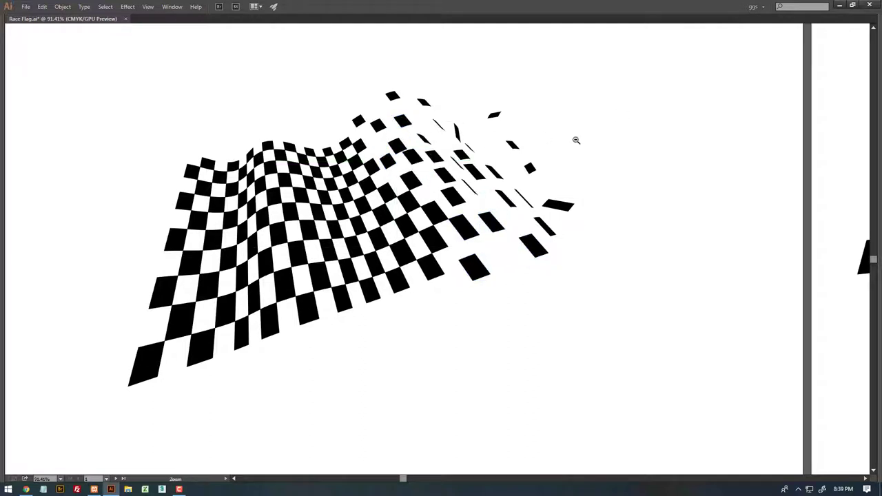
Copy small checker pieces up and right beyond the lower flag's tip
scroll(545, 173, "down", 4)
scroll(431, 298, "up", 1)
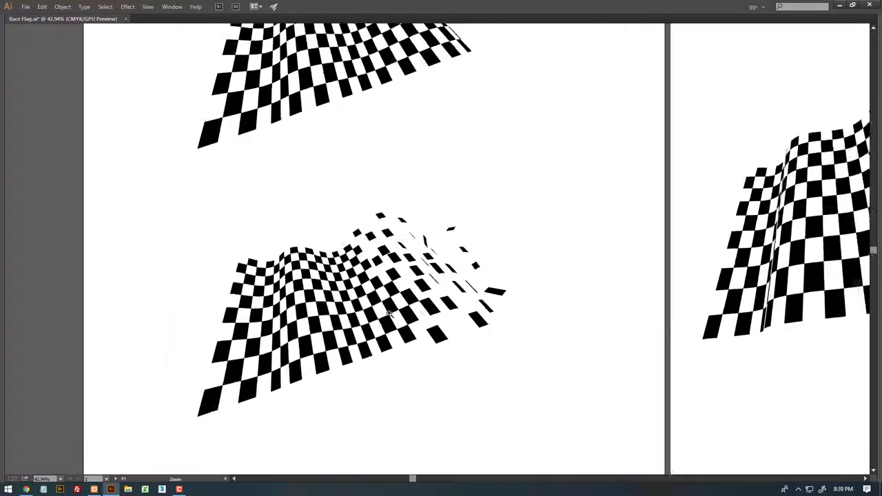
scroll(427, 293, "up", 1)
scroll(415, 275, "up", 1)
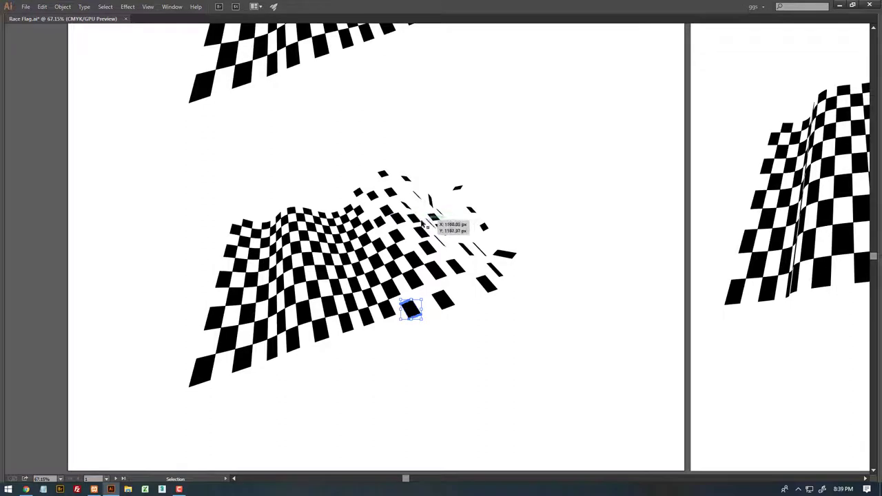
mouse_move(407, 311)
left_mouse_down()
mouse_move(484, 207)
mouse_move(535, 236)
left_mouse_up()
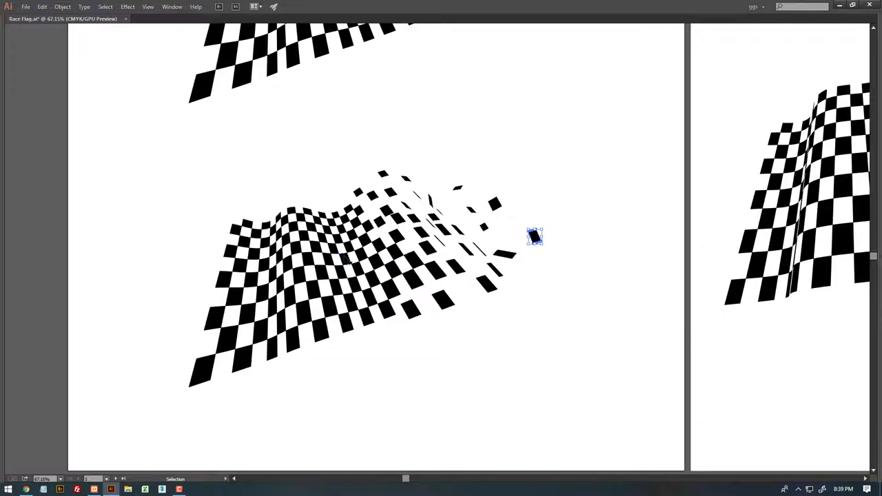
left_click_drag(355, 243, 455, 206)
left_click_drag(433, 176, 427, 169)
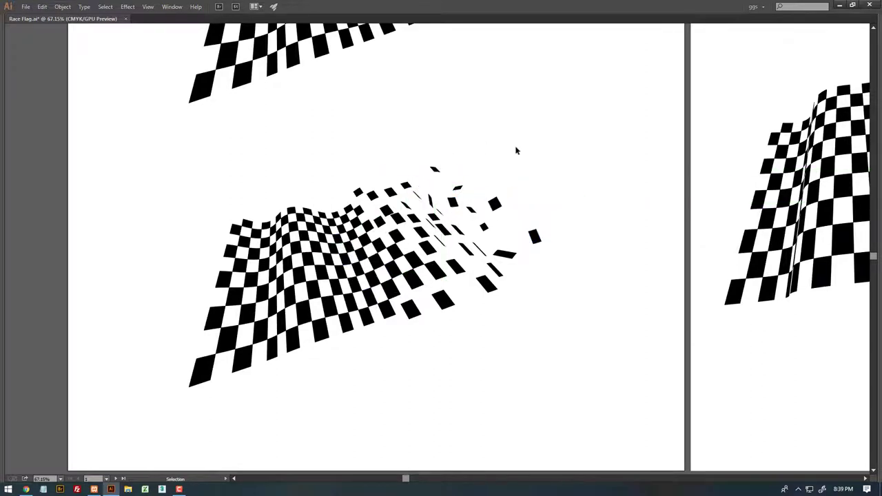
scroll(516, 189, "down", 3)
Rotate a scattered tip piece to about -34.66° and shift it down-right
scroll(516, 220, "up", 1)
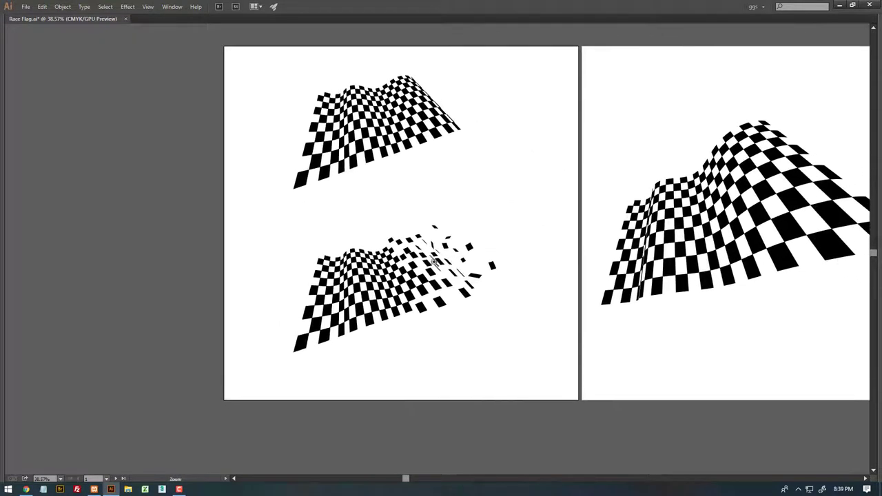
scroll(473, 262, "up", 2)
scroll(444, 261, "up", 2)
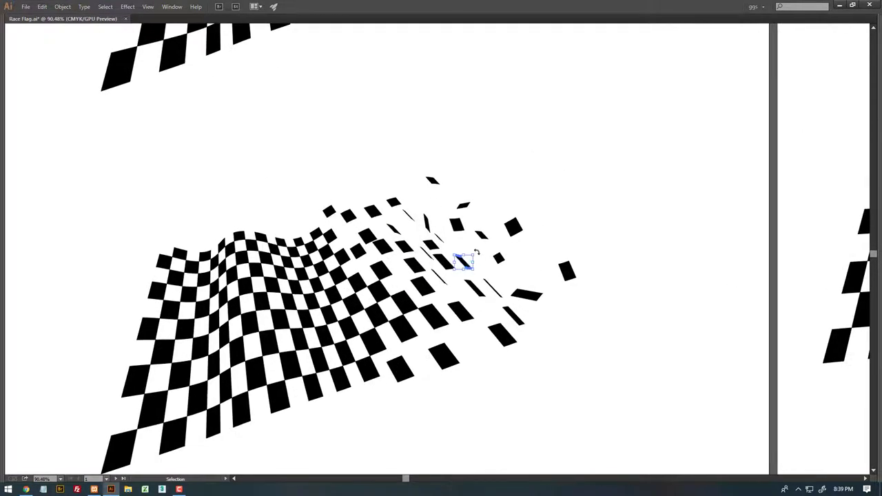
mouse_move(476, 253)
left_mouse_down()
mouse_move(468, 254)
mouse_move(515, 269)
left_mouse_up()
left_click(493, 280)
Zoom out to show both flags and bring the panels back
mouse_move(491, 234)
left_mouse_down()
mouse_move(506, 227)
mouse_move(494, 217)
mouse_move(356, 202)
mouse_move(360, 286)
mouse_move(386, 305)
mouse_move(348, 303)
left_mouse_up()
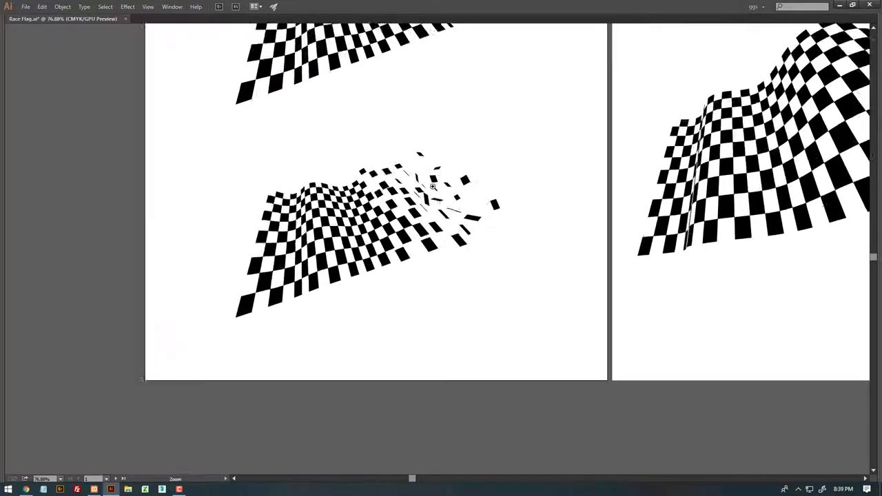
left_click_drag(597, 178, 474, 248)
key("Tab")
Type SPEED between the flags and enlarge it to about 151 pt
left_click_drag(376, 267, 360, 245)
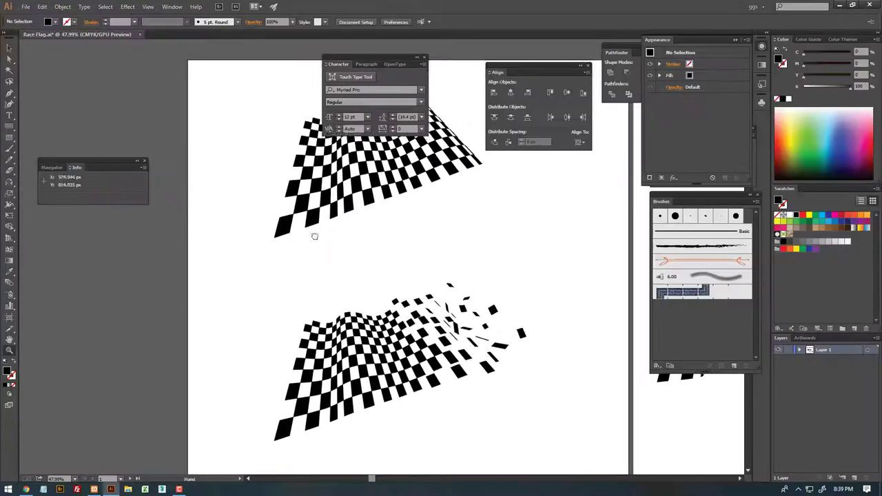
left_click(12, 115)
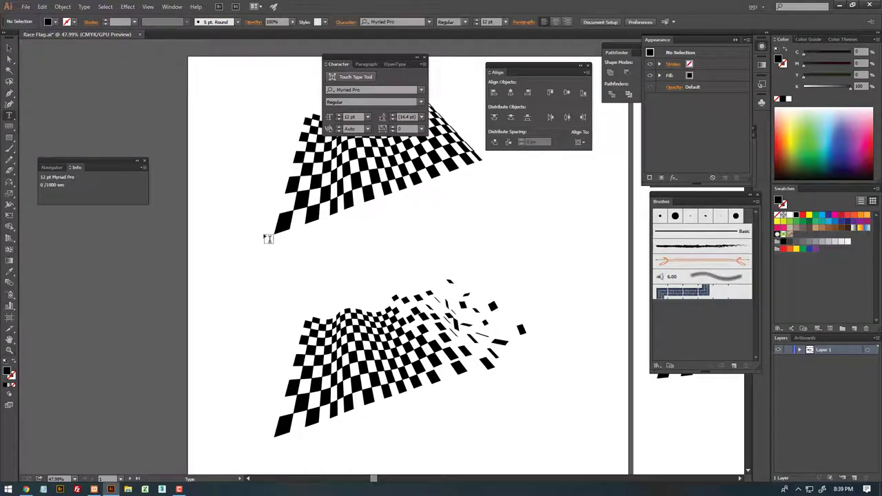
left_click(314, 278)
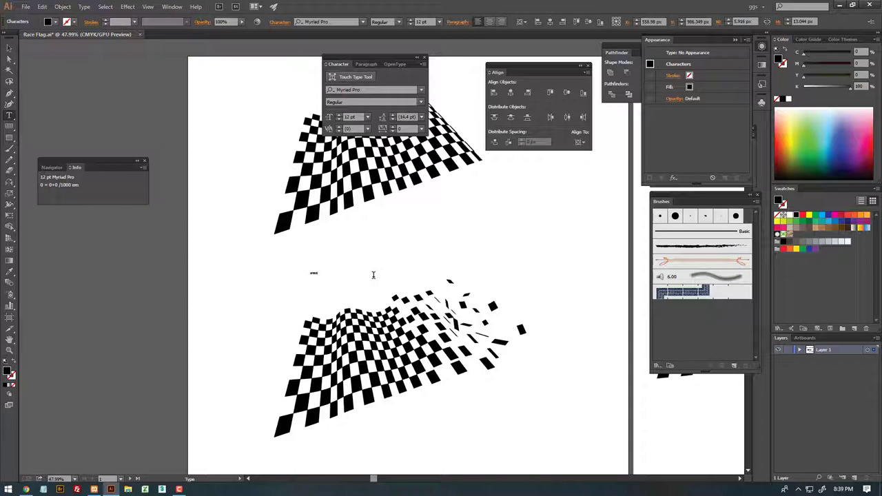
key("Escape")
mouse_move(319, 271)
left_mouse_down()
mouse_move(401, 215)
mouse_move(468, 245)
left_mouse_up()
type("h")
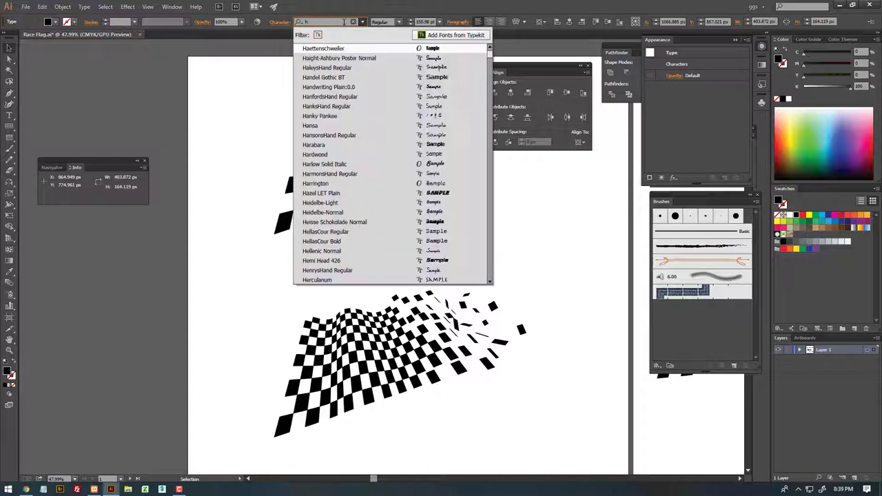
Set SPEED in Handel Gothic BT and nudge it slightly left
type("andel")
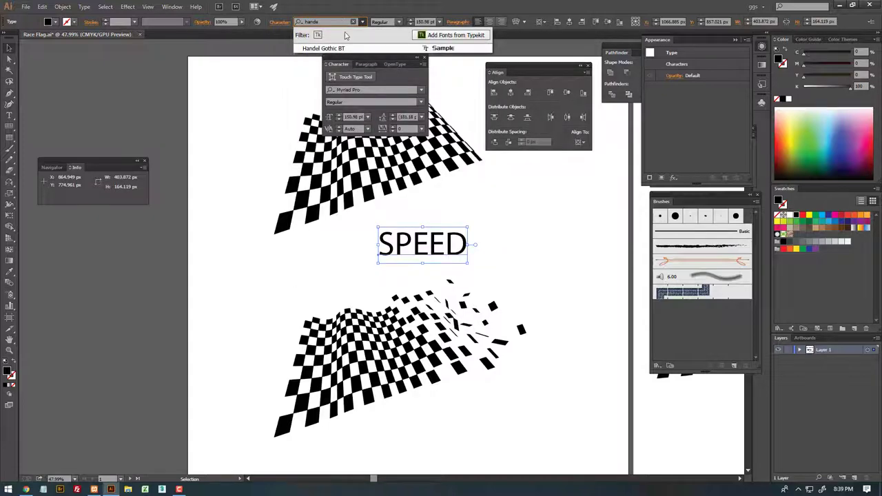
left_click(333, 50)
left_click_drag(446, 238, 415, 236)
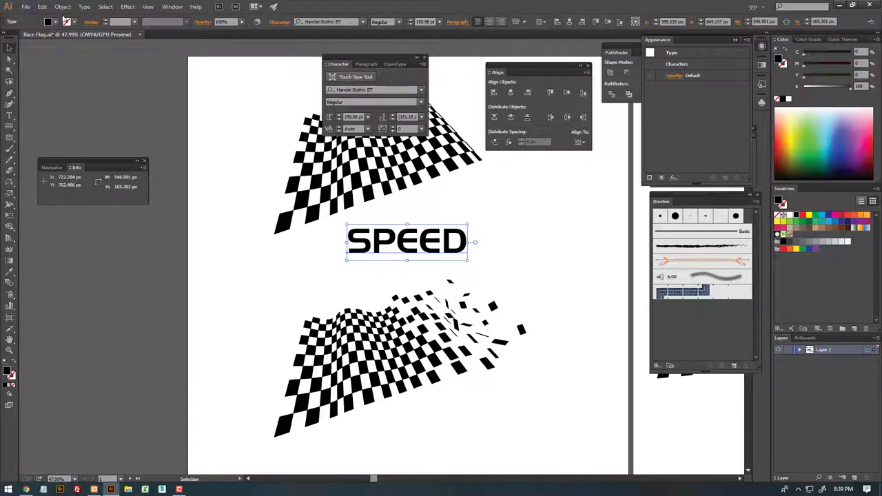
left_click(63, 7)
mouse_move(72, 191)
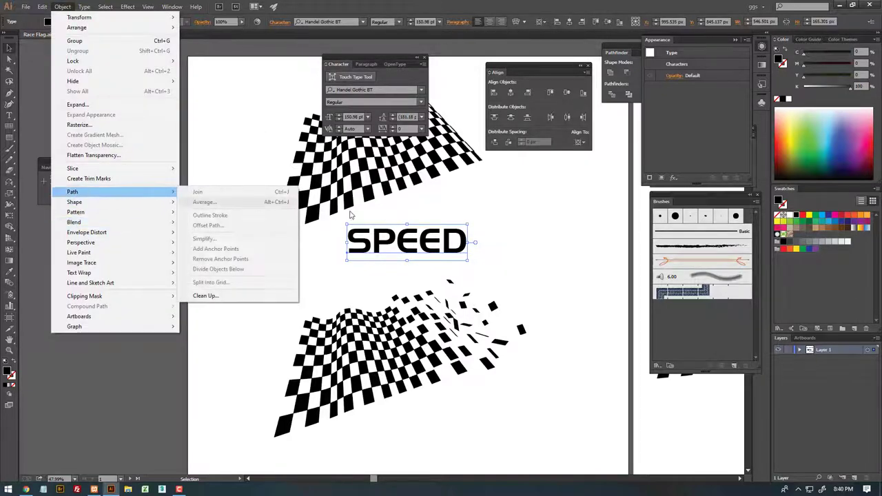
Copy SPEED below, retype it as TAGLINE, shrink it to about 63 pt, and select both lines
left_click(411, 234)
right_click(412, 240)
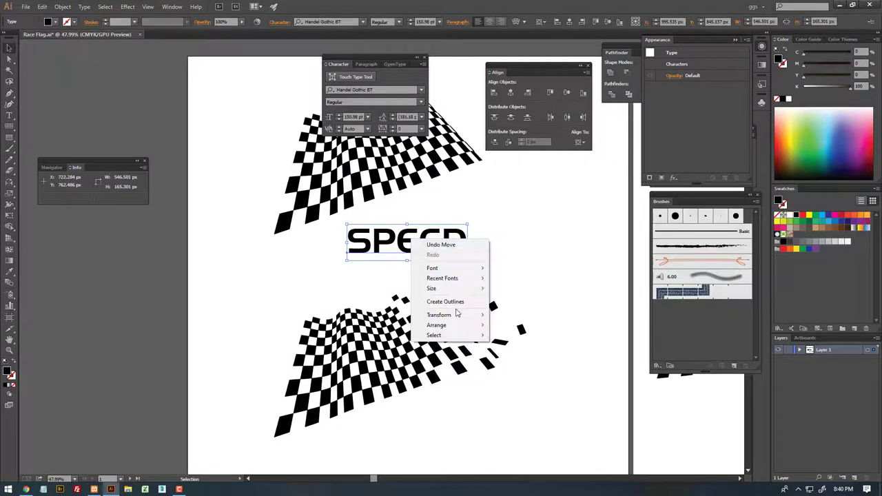
left_click(543, 222)
mouse_move(414, 245)
left_mouse_down()
mouse_move(460, 220)
mouse_move(462, 259)
left_mouse_up()
double_click(463, 256)
type("T")
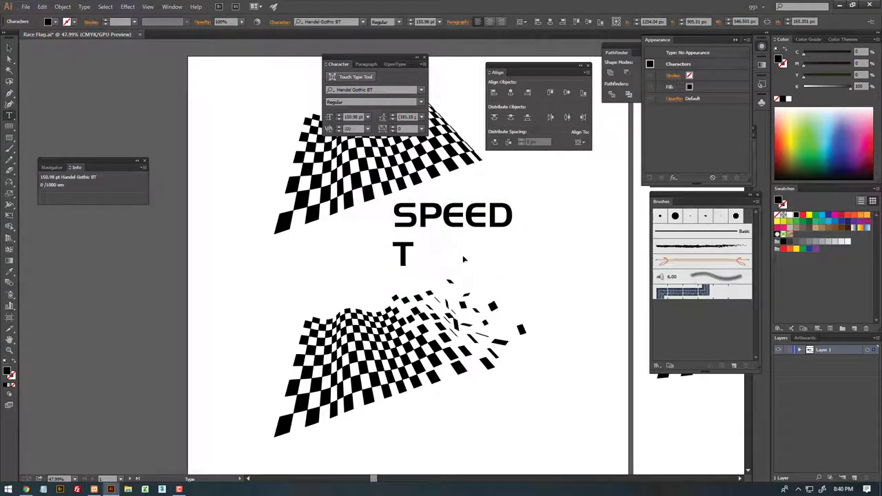
type("AGLINE")
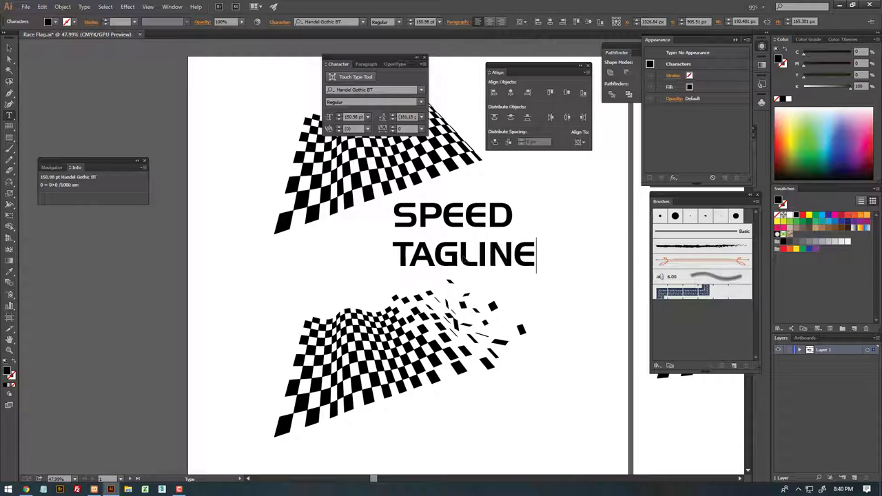
key("Escape")
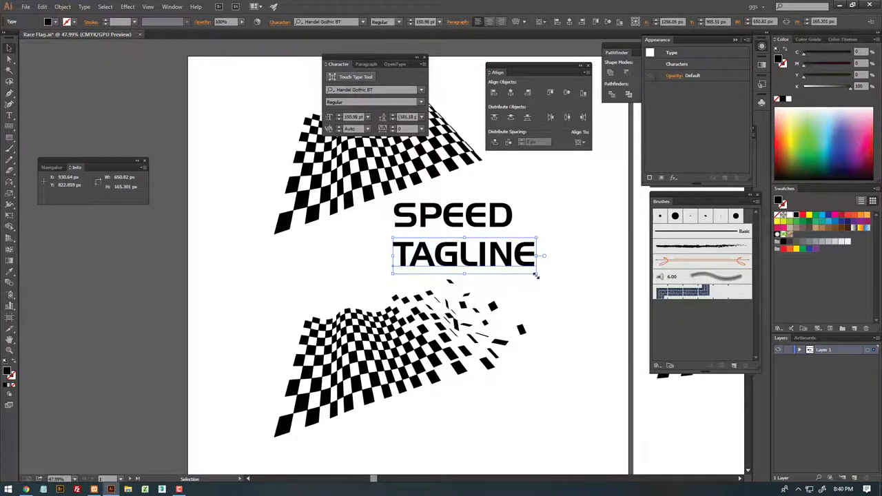
left_click_drag(536, 275, 459, 246)
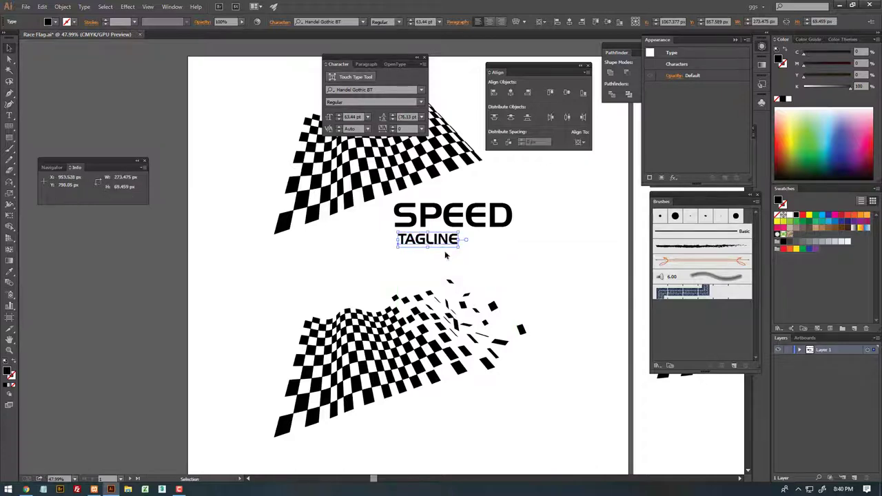
left_click(454, 217, "shift")
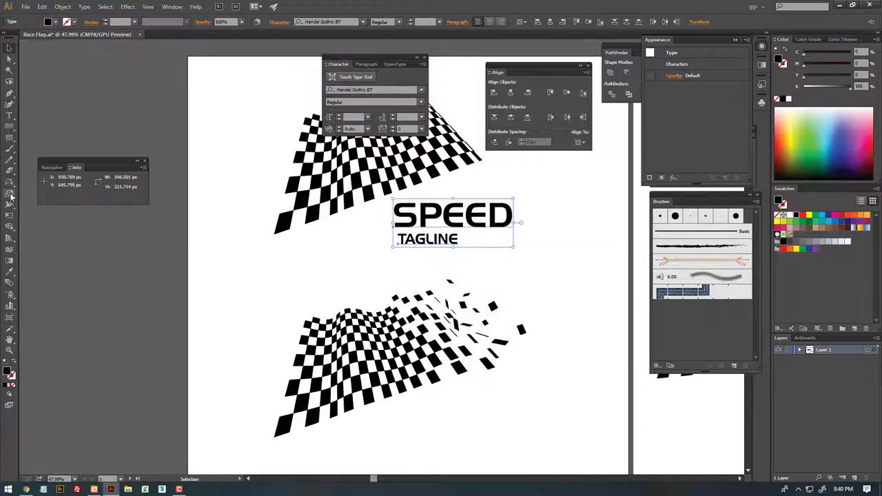
Shear SPEED and TAGLINE 15° horizontally
left_click_drag(10, 196, 17, 197)
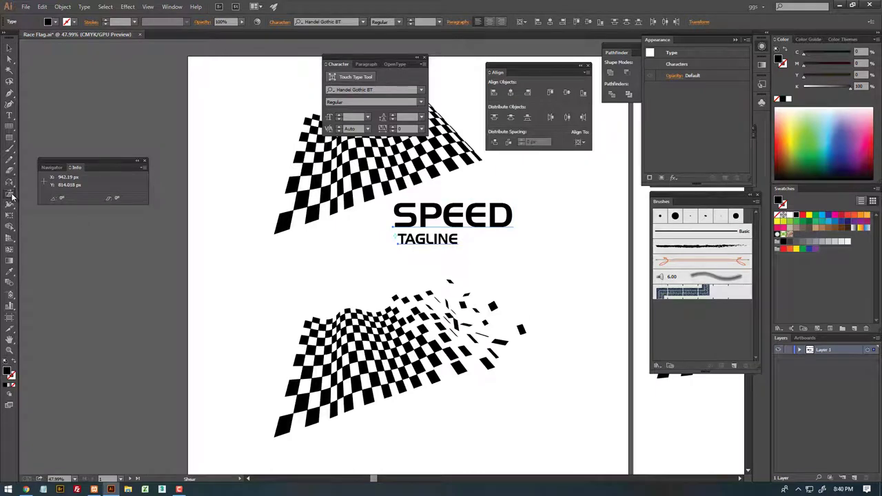
double_click(11, 196)
type("15")
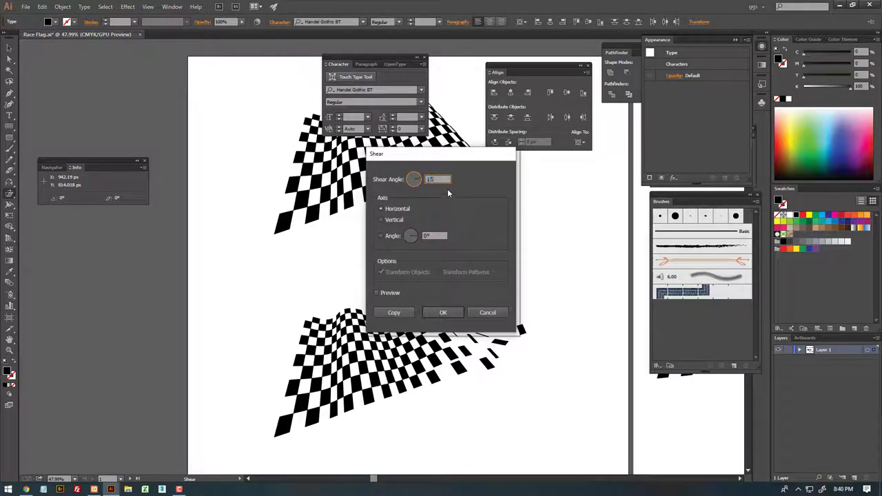
mouse_move(467, 150)
left_mouse_down()
mouse_move(627, 215)
mouse_move(607, 187)
left_mouse_up()
left_click(585, 349)
key("v")
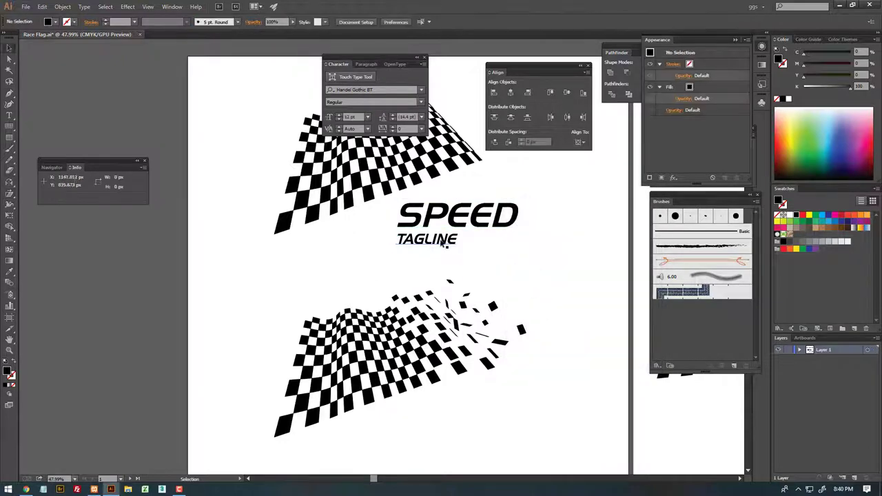
Shrink TAGLINE slightly and set its tracking to 300, then select both lines
left_click_drag(459, 248, 447, 243)
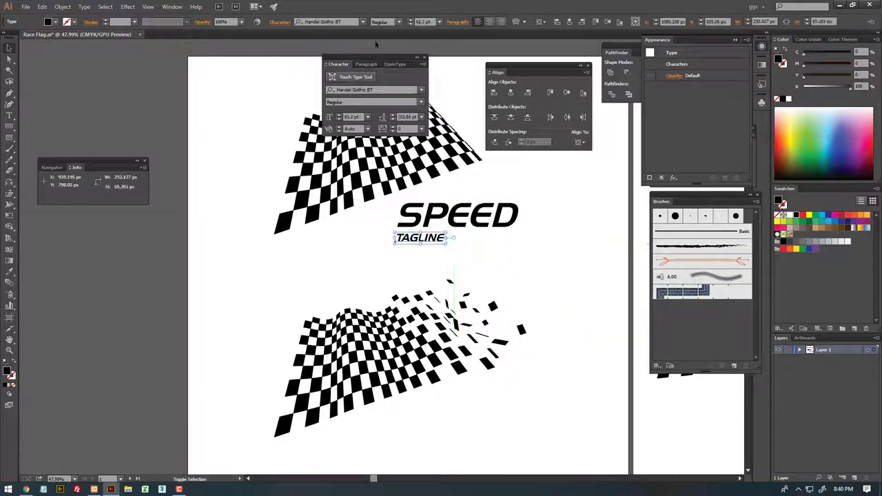
left_click(280, 22)
left_click(272, 89)
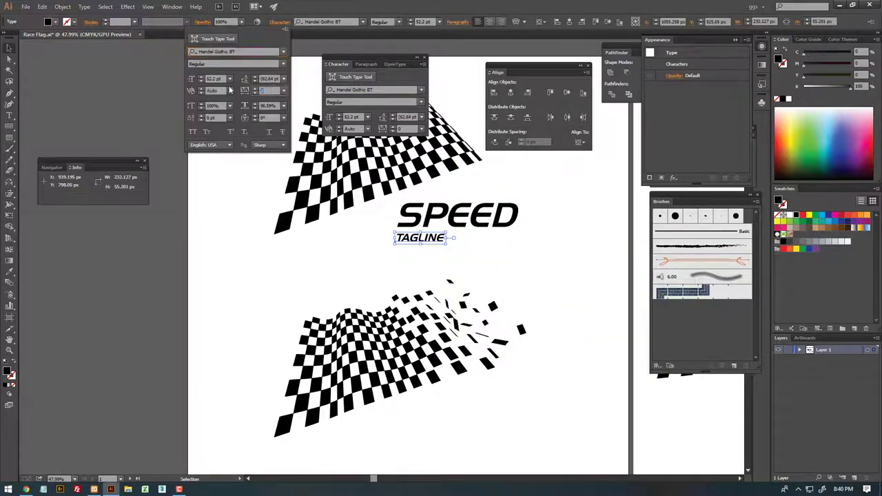
type("00")
key("Return")
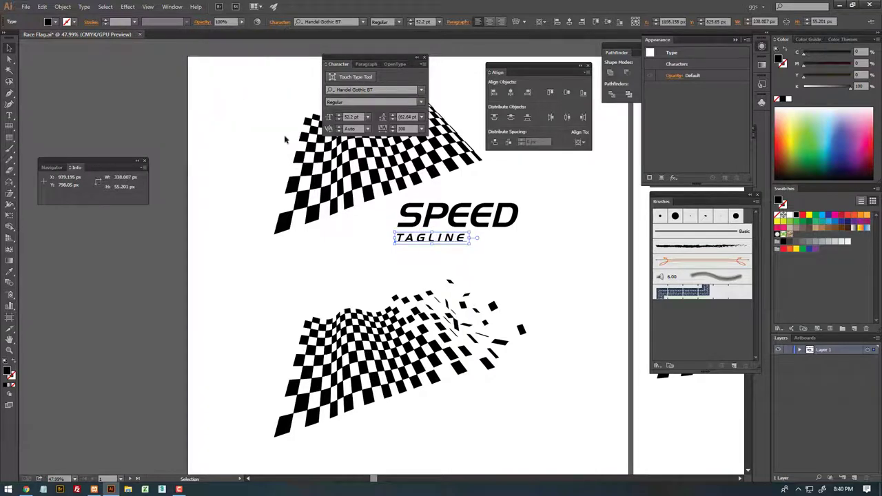
left_click(478, 266)
left_click_drag(485, 203, 484, 207)
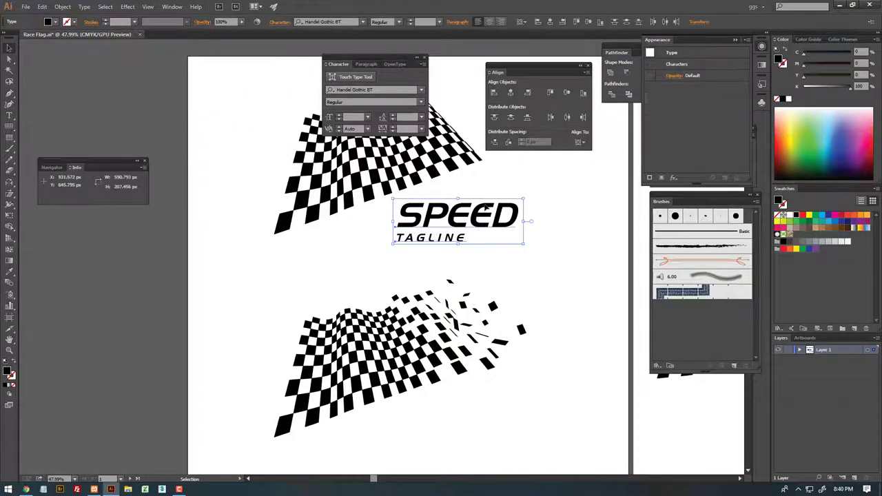
Outline the lettering and spread TAGLINE's letters evenly to the width of SPEED
right_click(466, 233)
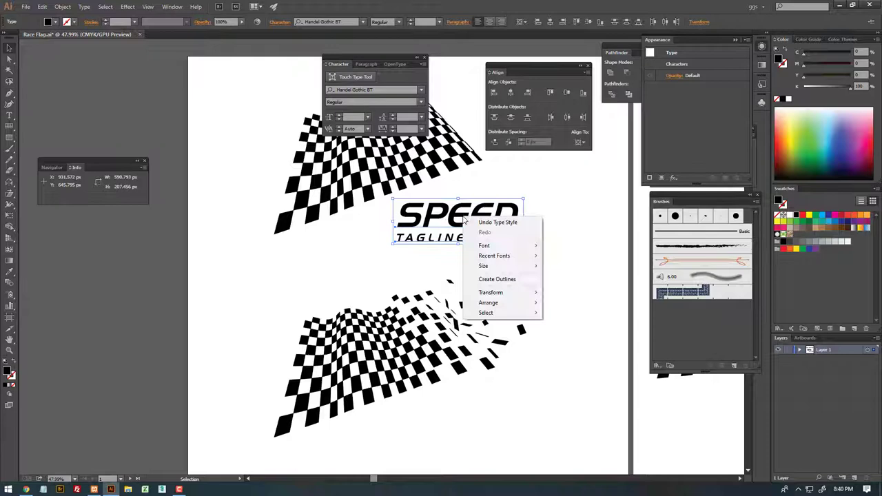
left_click(490, 278)
left_click(489, 238, "ctrl")
double_click(465, 243)
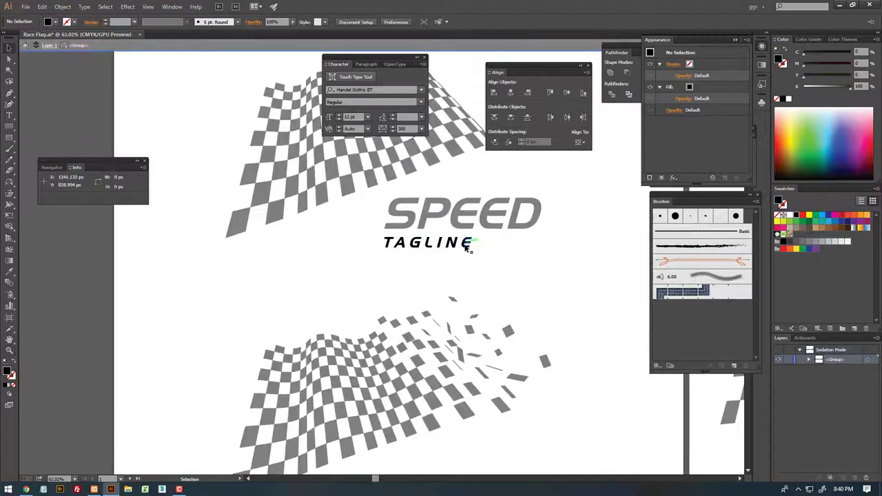
left_click_drag(463, 245, 540, 245)
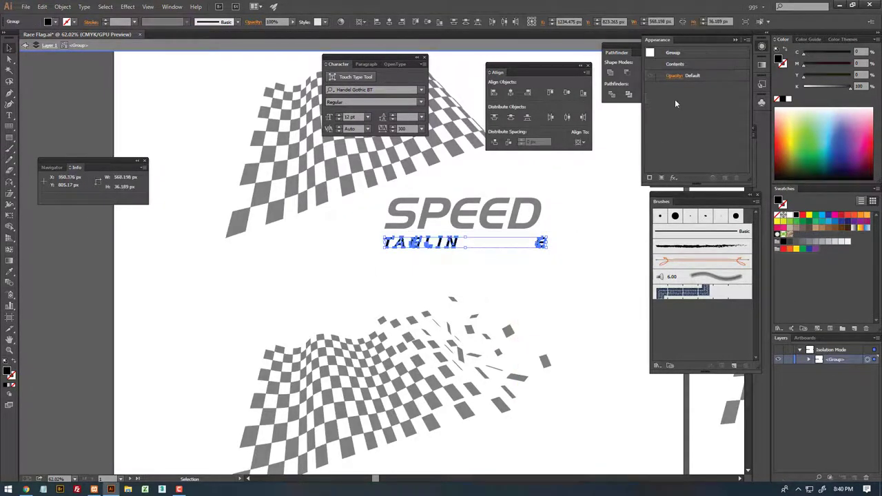
left_click(582, 143)
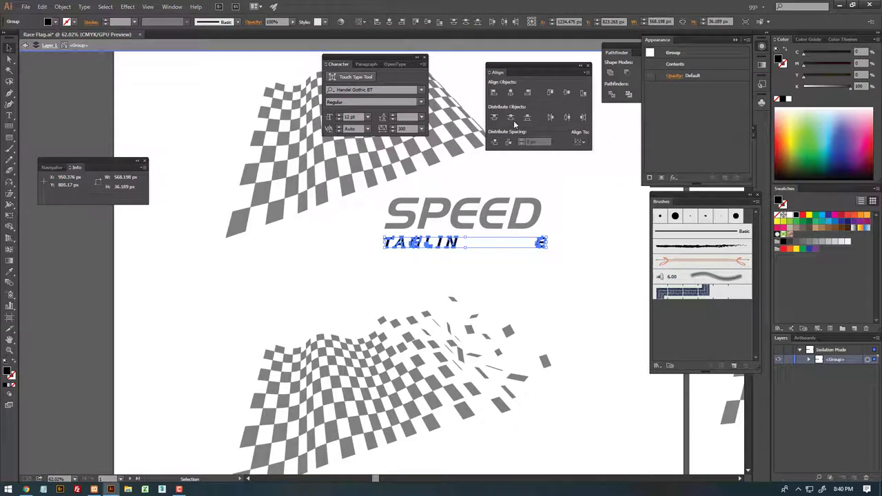
left_click(510, 144)
double_click(574, 204)
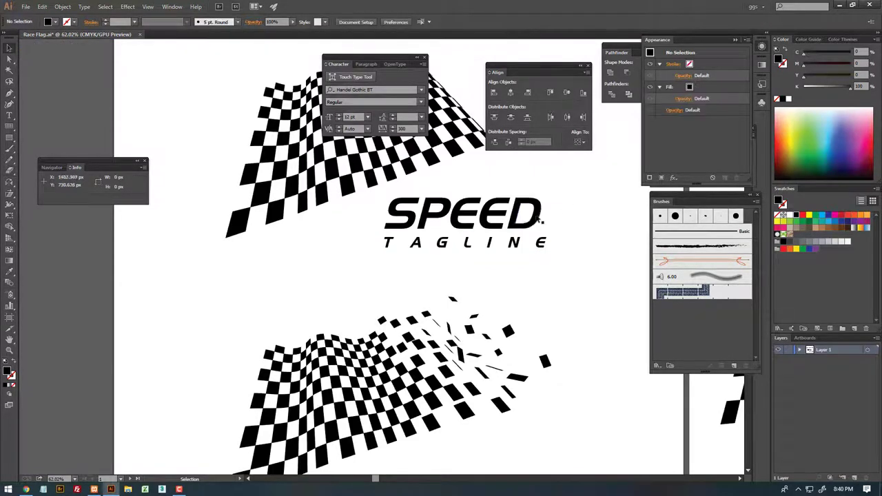
Enlarge SPEED to match TAGLINE's width and fit the whole artboard in view
left_click(482, 213)
left_click_drag(542, 198, 574, 187)
left_click(571, 210)
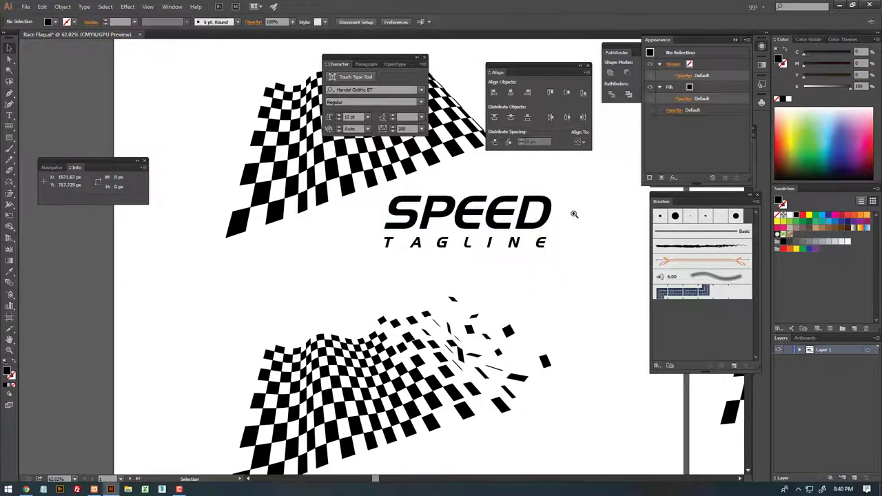
scroll(398, 241, "down", 3)
scroll(398, 240, "up", 3)
left_click(425, 239)
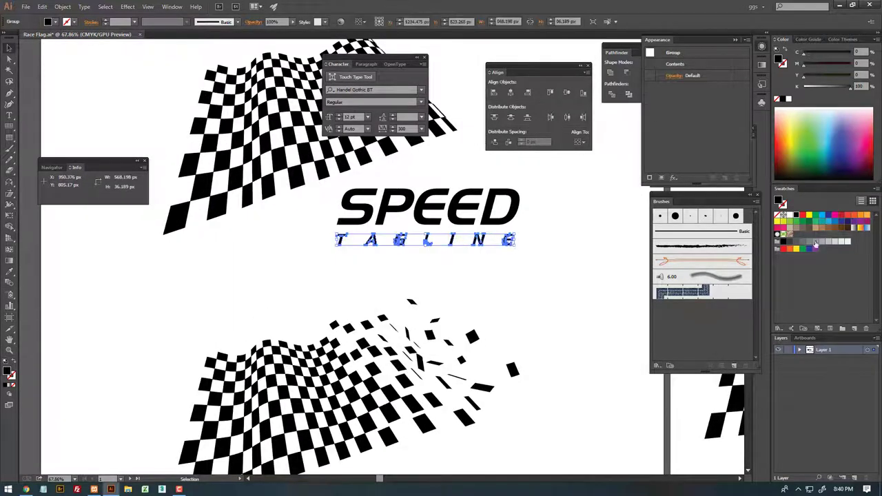
left_click(574, 207)
key("ctrl+a")
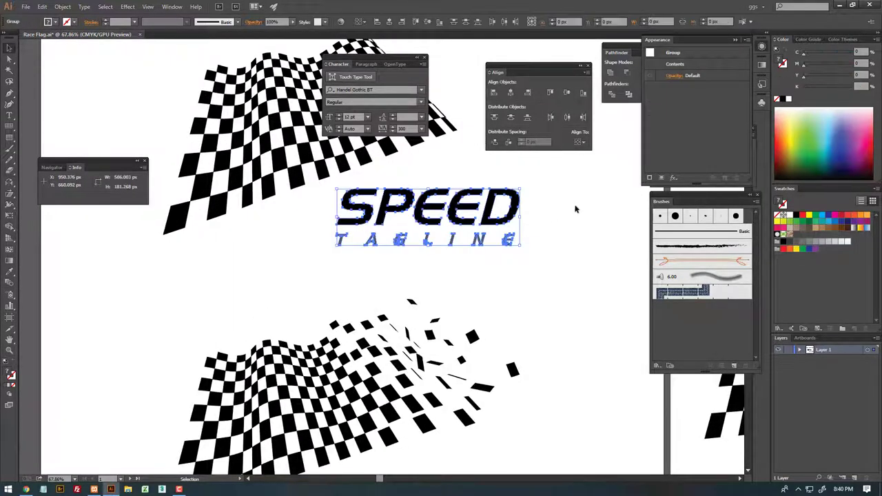
scroll(416, 252, "down", 3)
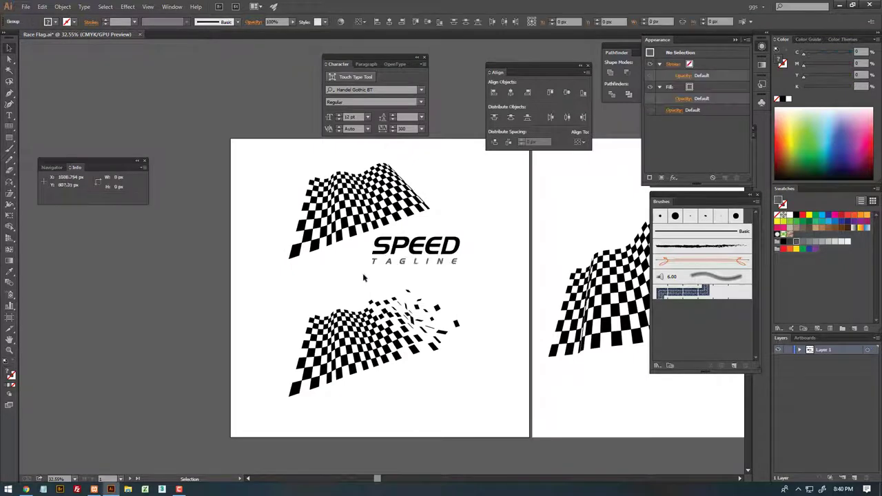
Shrink the lower checkered flag, shift it left, and move SPEED and TAGLINE down
left_click_drag(403, 265, 460, 229)
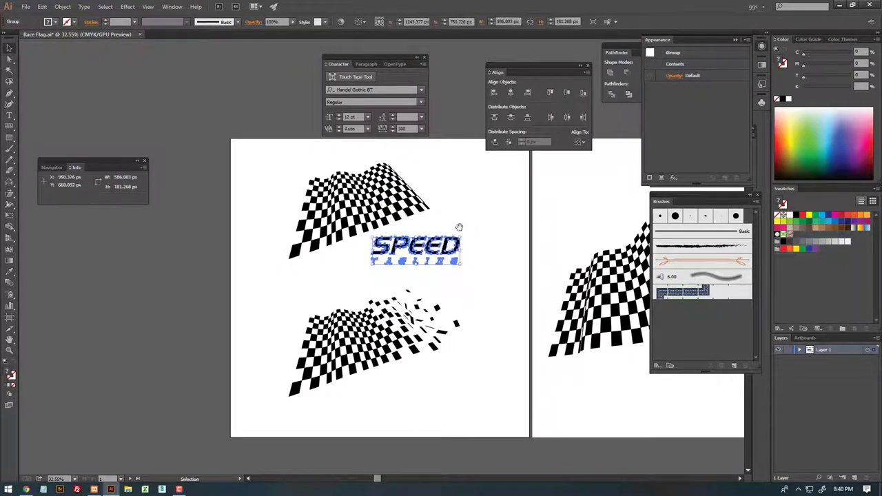
scroll(393, 228, "down", 1)
left_click(372, 267)
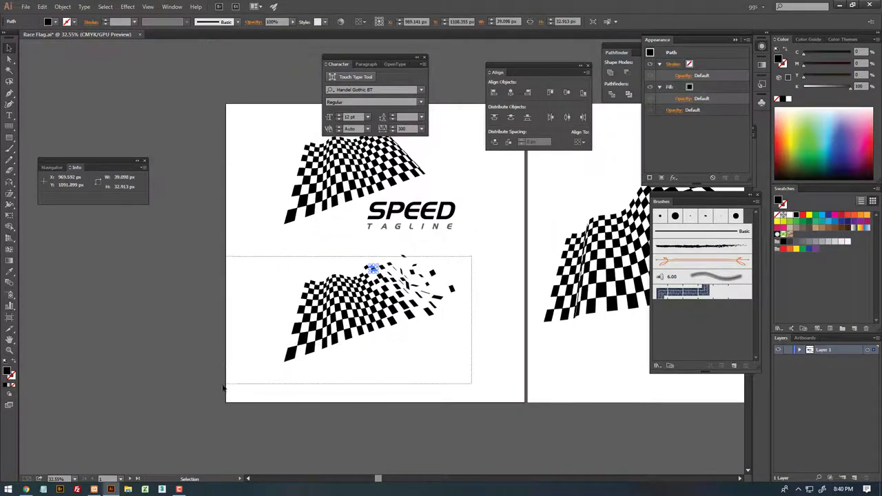
left_click_drag(262, 340, 228, 384)
left_click_drag(453, 257, 394, 293)
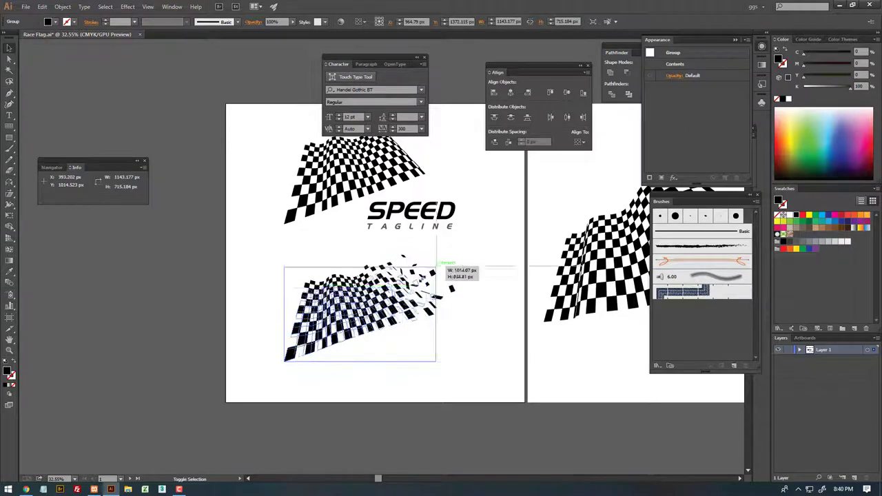
left_click_drag(410, 230, 371, 286)
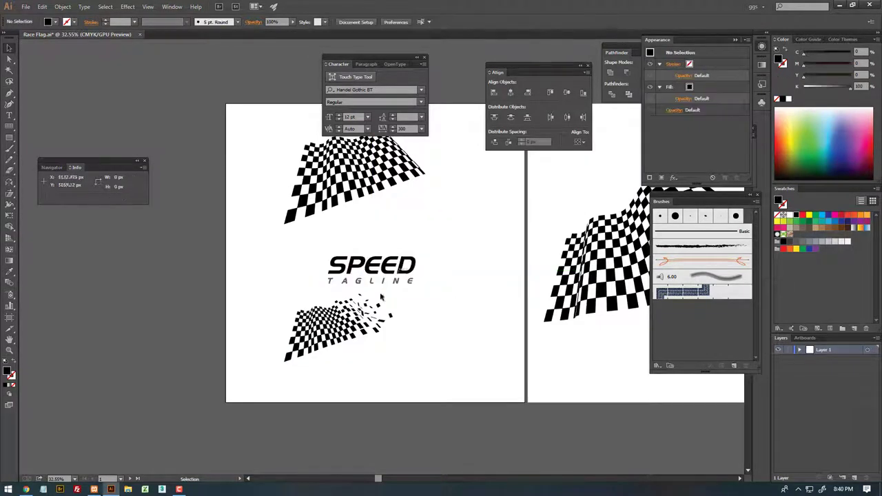
left_click_drag(351, 315, 315, 310)
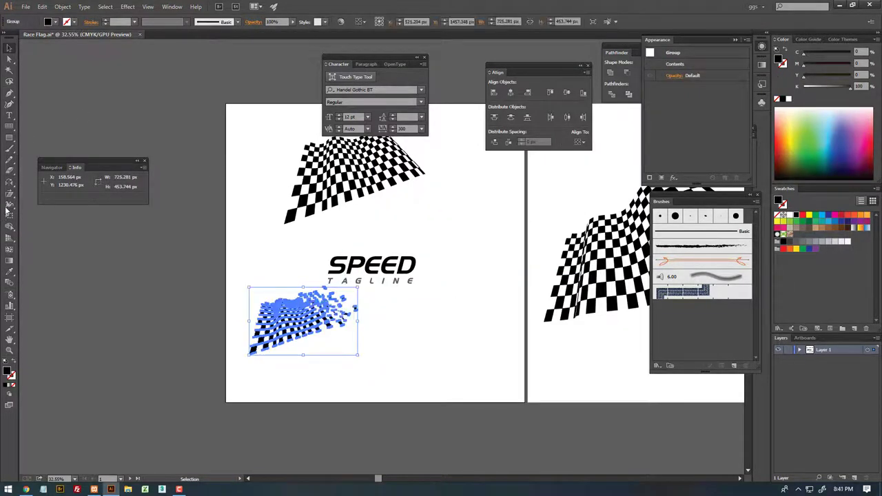
Mirror the lower checkered flag horizontally with the Reflect tool
left_click_drag(9, 198, 27, 204)
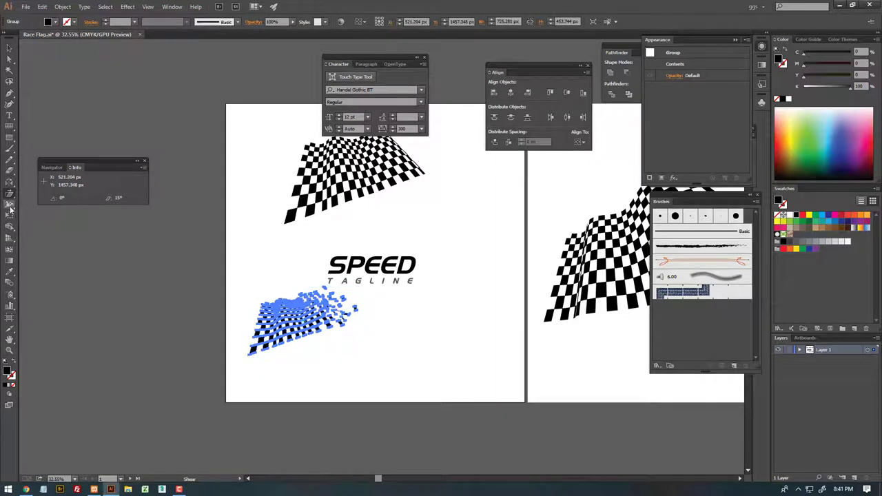
left_click(40, 194)
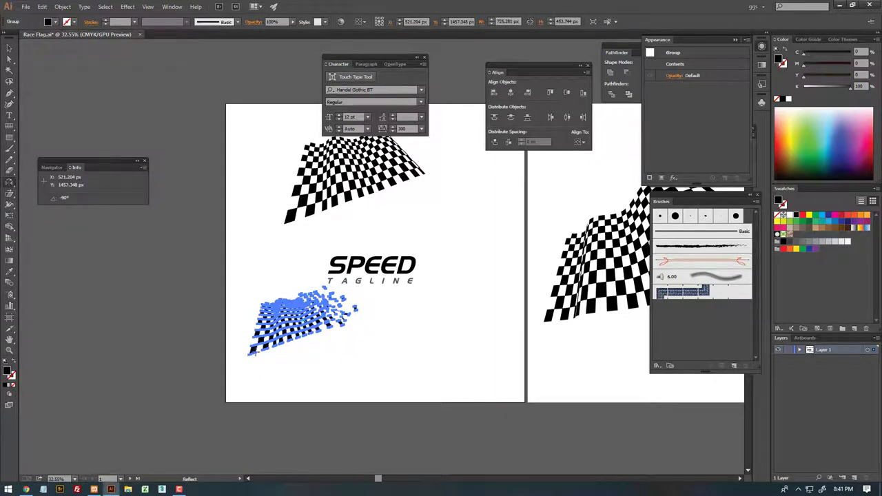
left_click_drag(344, 310, 227, 324)
key("z")
left_click(393, 294)
key("v")
left_click(303, 331)
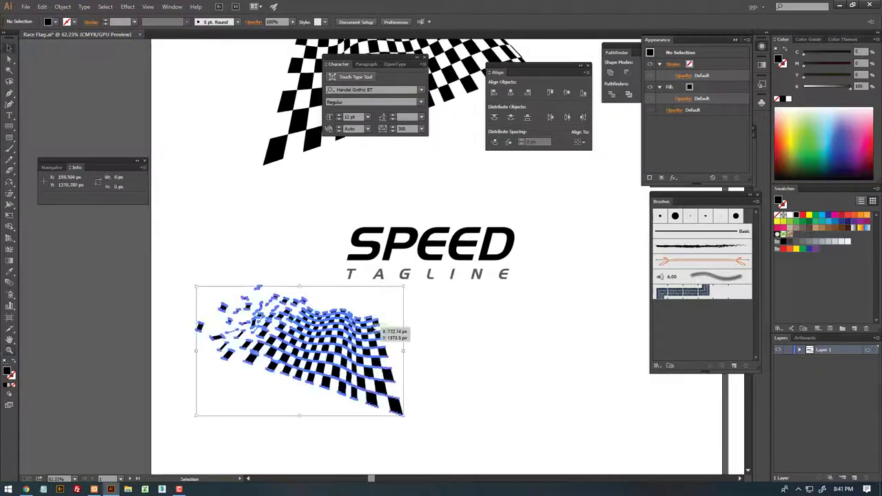
Move the mirrored flag up beside SPEED, tilt it, and set it over SPEED's start
left_click(9, 182)
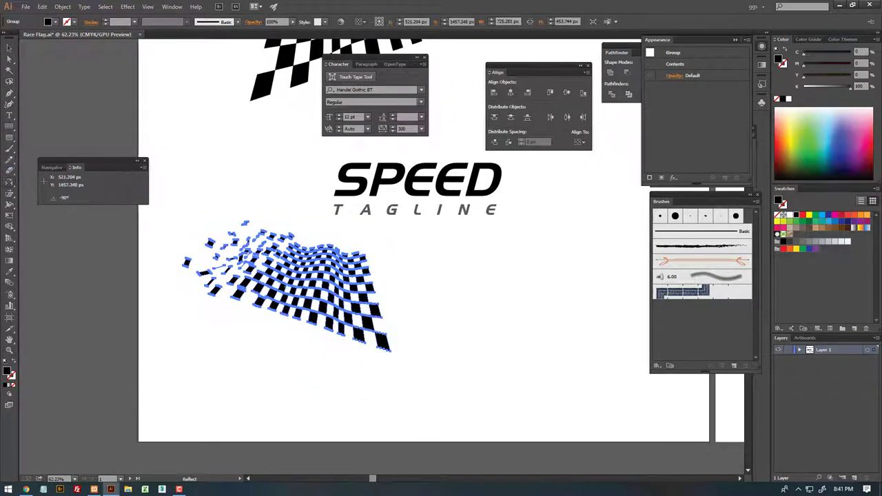
mouse_move(324, 317)
left_mouse_down()
mouse_move(417, 297)
mouse_move(339, 172)
left_mouse_up()
key("v")
left_click(384, 274)
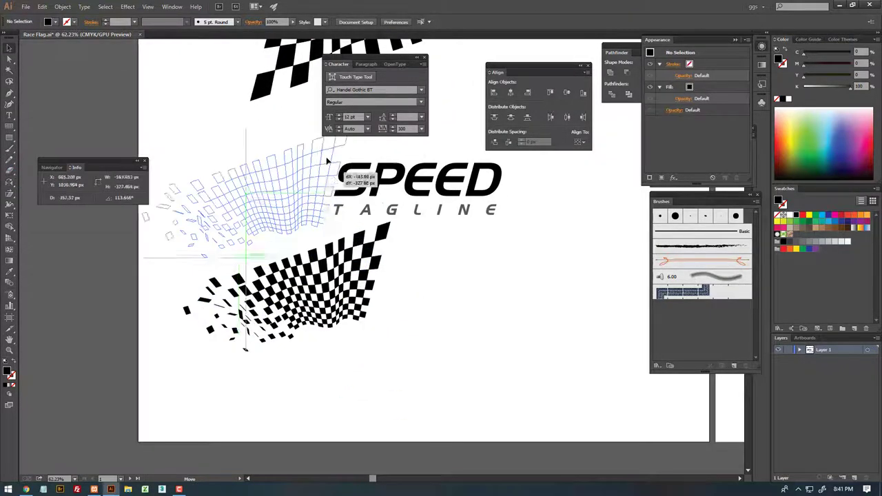
scroll(356, 197, "up", 2)
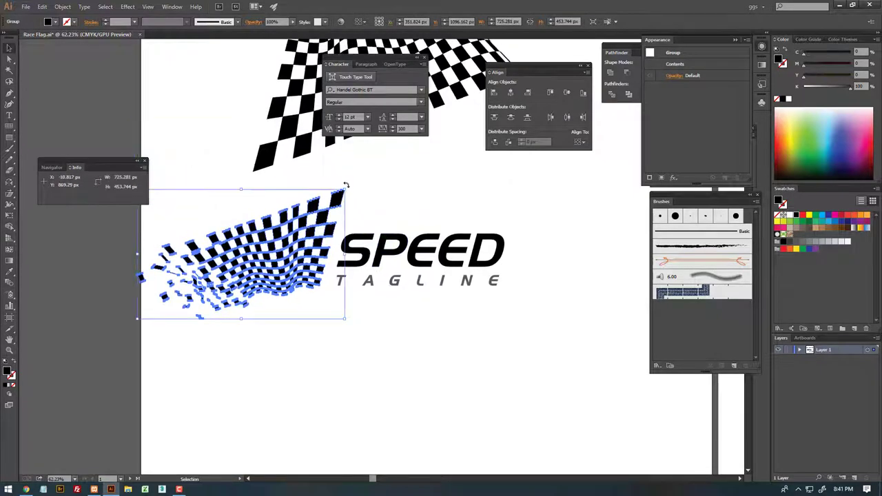
left_click_drag(345, 184, 413, 204)
left_click(414, 205)
mouse_move(334, 241)
left_mouse_down()
mouse_move(385, 216)
mouse_move(429, 247)
left_mouse_up()
left_click(431, 200)
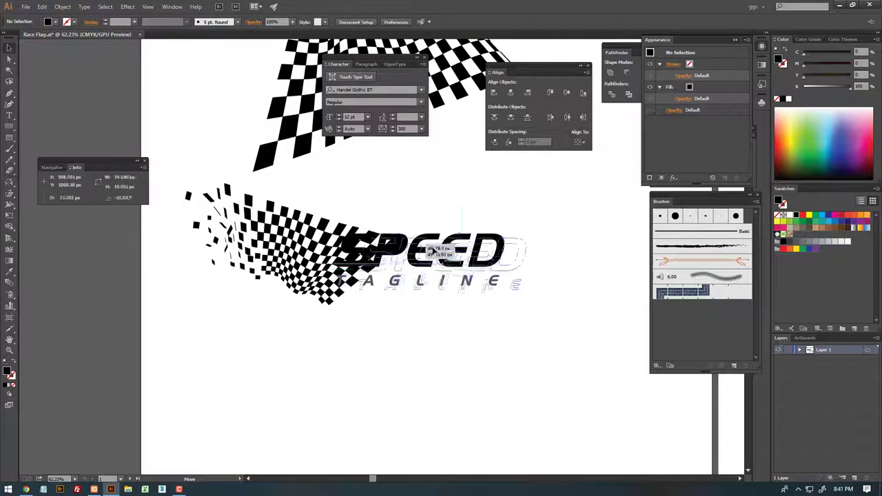
Shift SPEED and TAGLINE right and down, then shrink, reposition and rotate the flag
left_click_drag(362, 250, 414, 224)
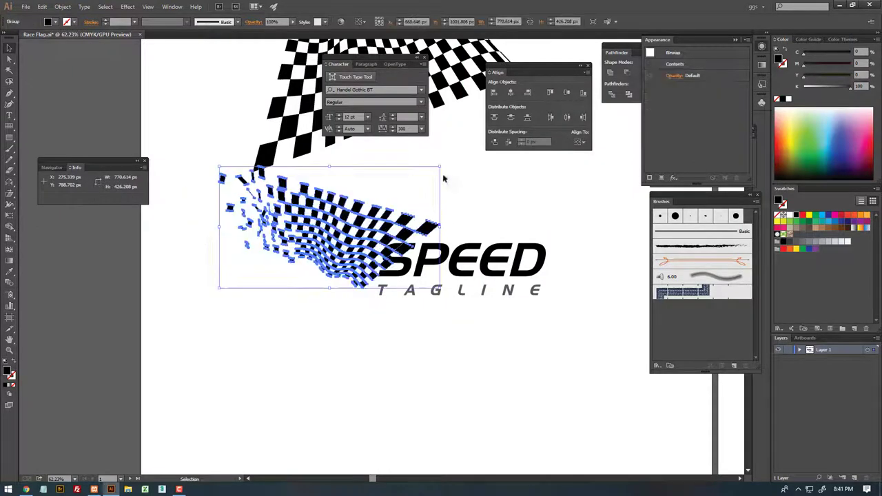
left_click_drag(440, 167, 376, 200)
mouse_move(349, 254)
left_mouse_down()
mouse_move(401, 237)
mouse_move(386, 228)
left_mouse_up()
scroll(385, 228, "up", 3)
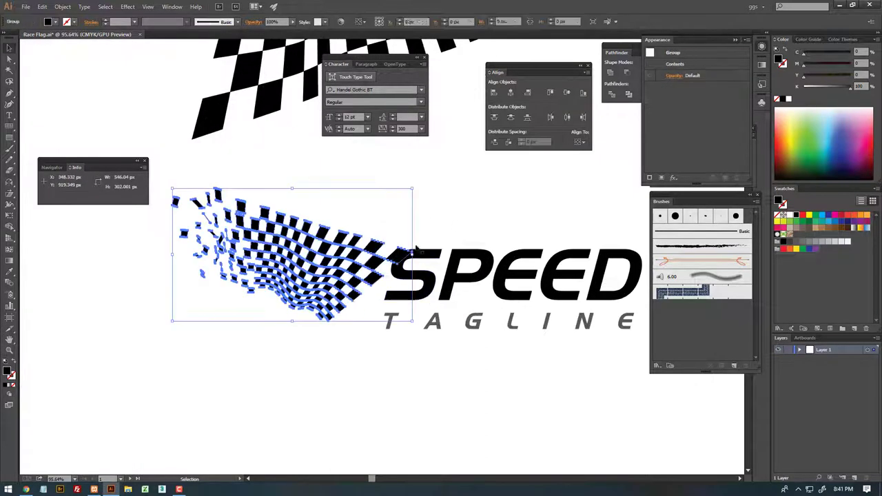
left_click_drag(413, 185, 396, 184)
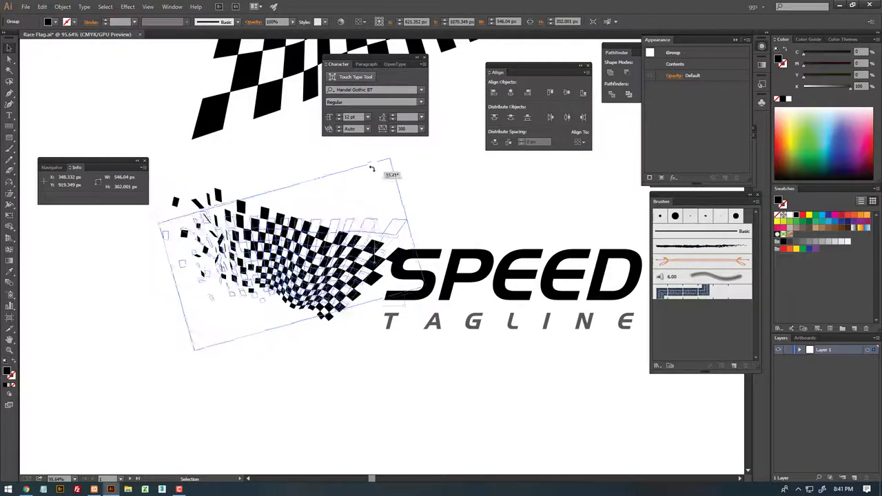
left_click(396, 184)
Flip the flag upside down, rotate it clockwise toward SPEED, and move the text 50 px right
left_click(365, 226)
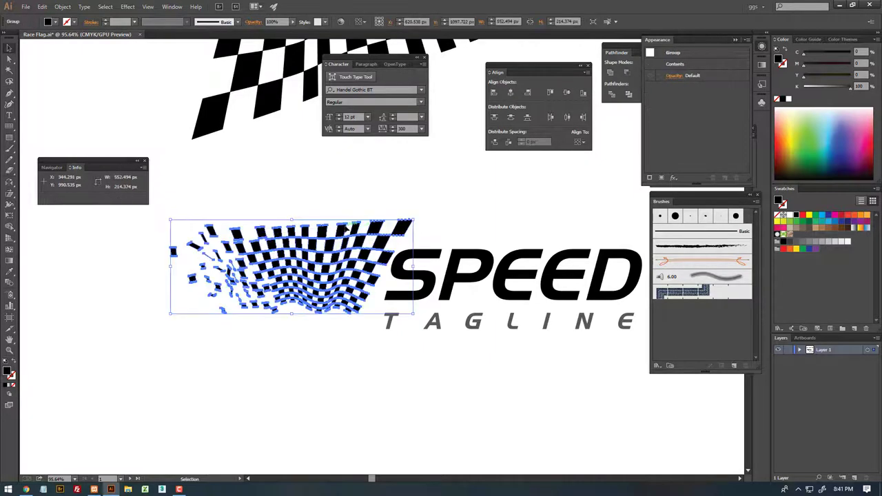
left_click_drag(292, 219, 296, 311)
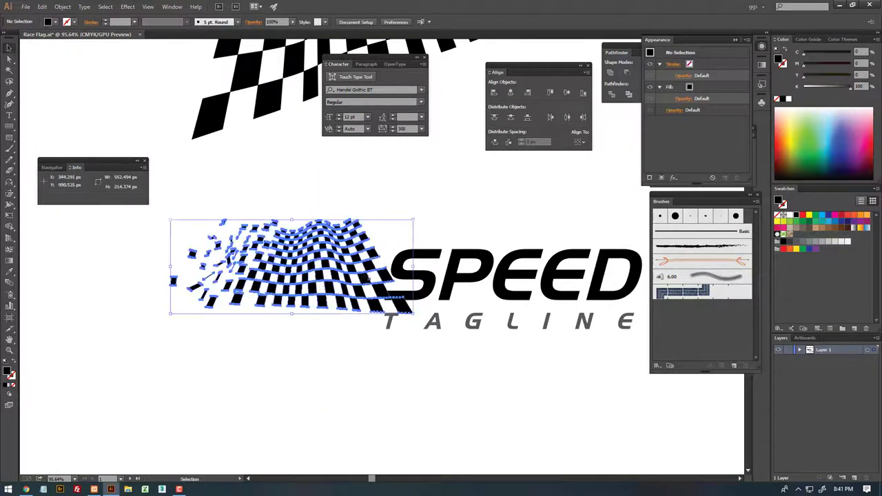
left_click_drag(414, 216, 404, 230)
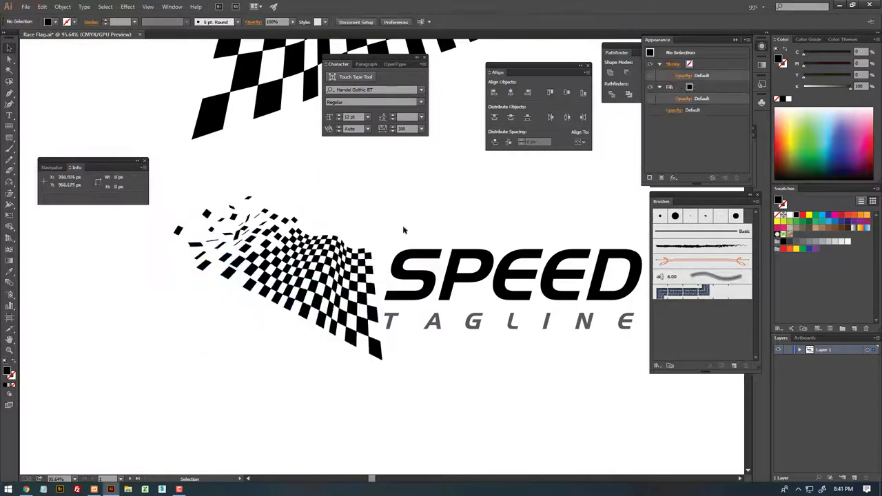
left_click_drag(368, 259, 398, 255)
left_click(453, 224)
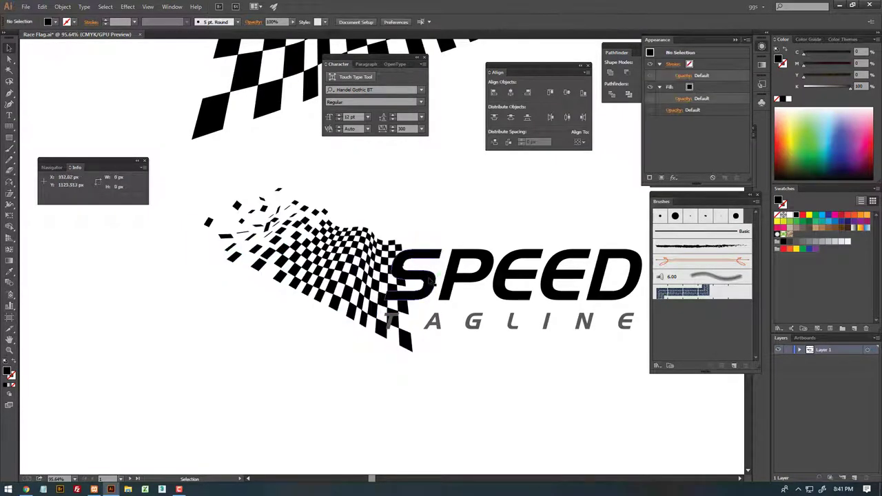
left_click_drag(431, 281, 465, 277)
Enlarge the flag to about 539 × 423 px, flip it back upright, and move it up-right
scroll(520, 215, "up", 3)
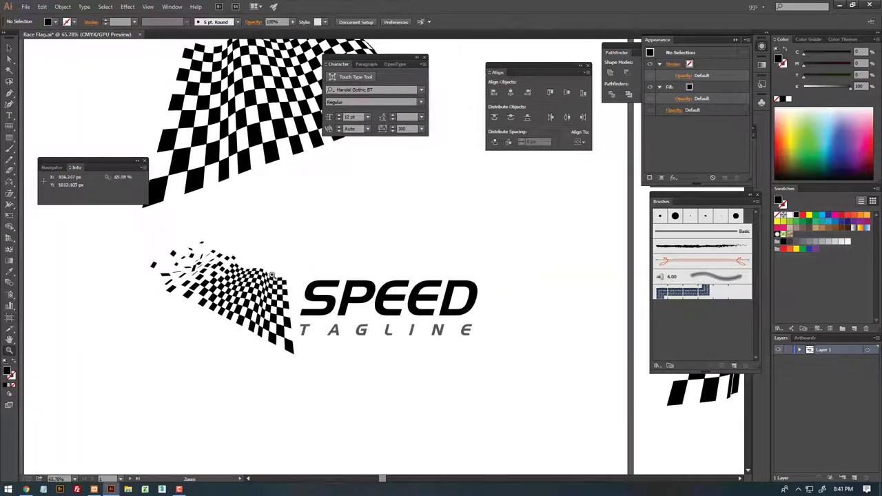
left_click(292, 282)
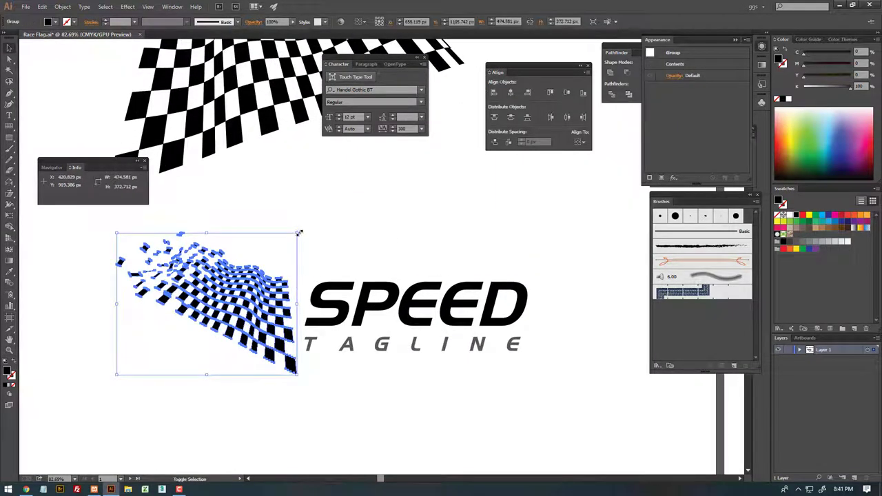
left_click_drag(298, 232, 311, 222)
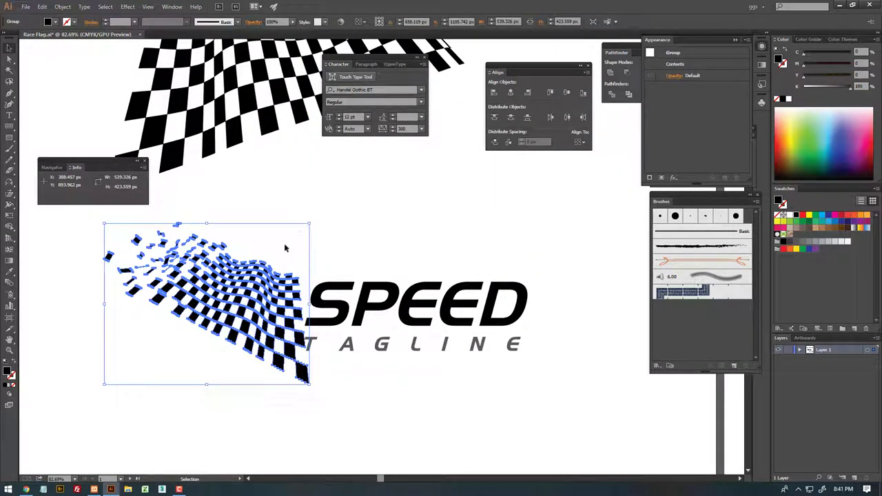
mouse_move(273, 271)
left_mouse_down()
mouse_move(311, 224)
mouse_move(331, 254)
left_mouse_up()
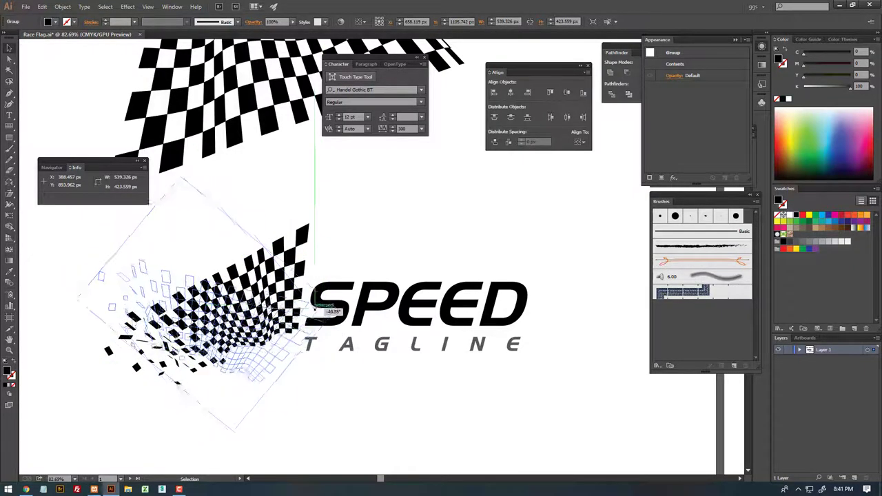
mouse_move(304, 297)
left_mouse_down()
mouse_move(330, 251)
mouse_move(375, 266)
left_mouse_up()
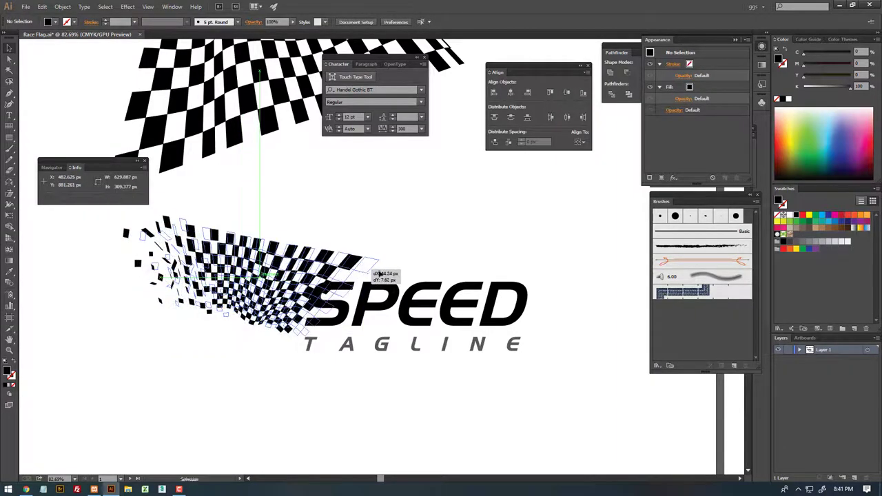
Nudge the flag slightly up and right, then select a checker piece inside its group
scroll(309, 278, "up", 2)
key("v")
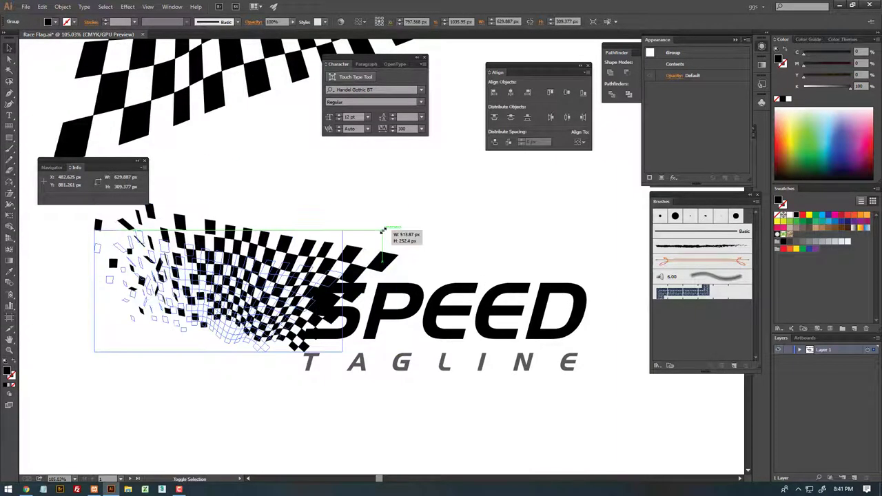
scroll(384, 230, "up", 2)
scroll(386, 269, "up", 2)
left_click_drag(330, 287, 375, 267)
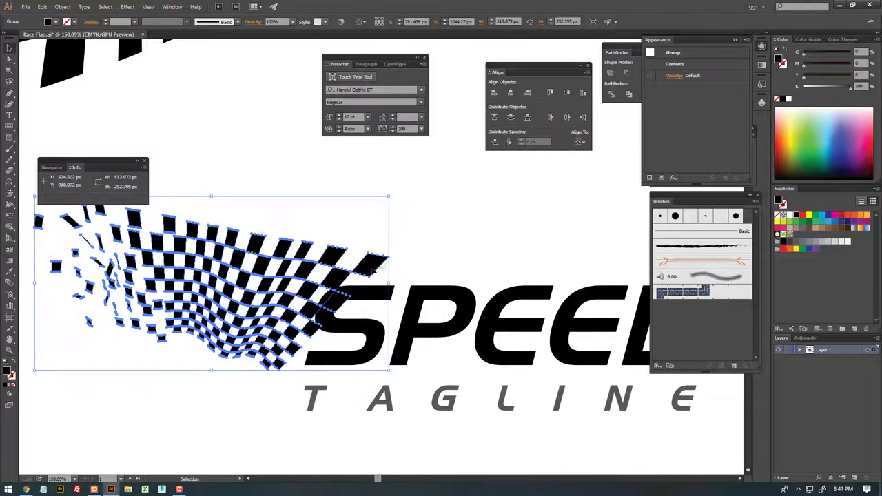
double_click(371, 268)
left_click(370, 266)
Delete the checker square at the flag's tip and move another piece onto the tip
key("Delete")
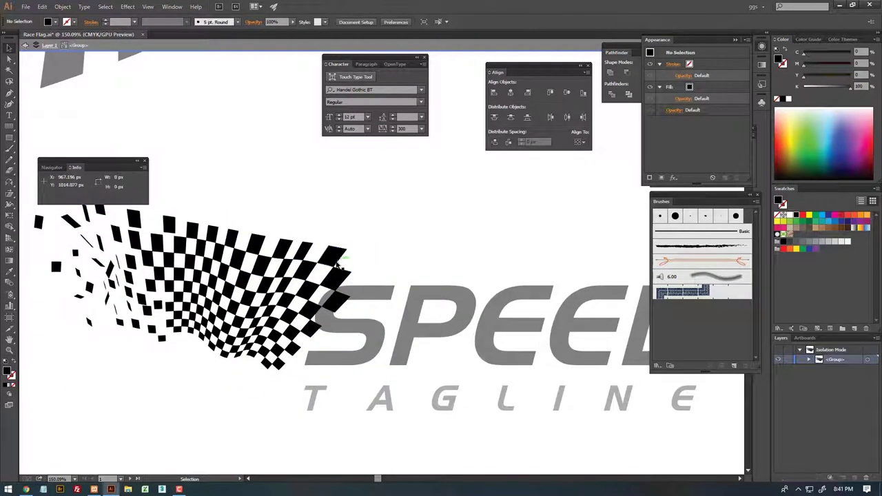
left_click(334, 248)
left_click(321, 332)
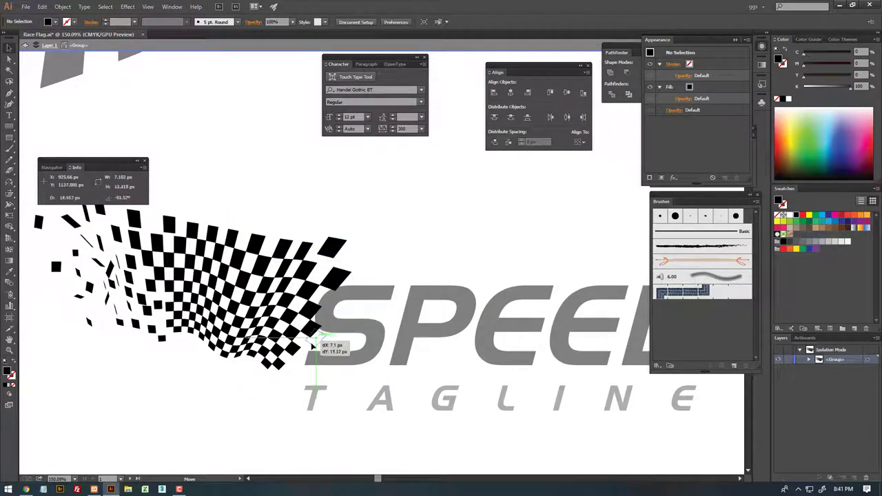
left_click_drag(313, 344, 299, 347)
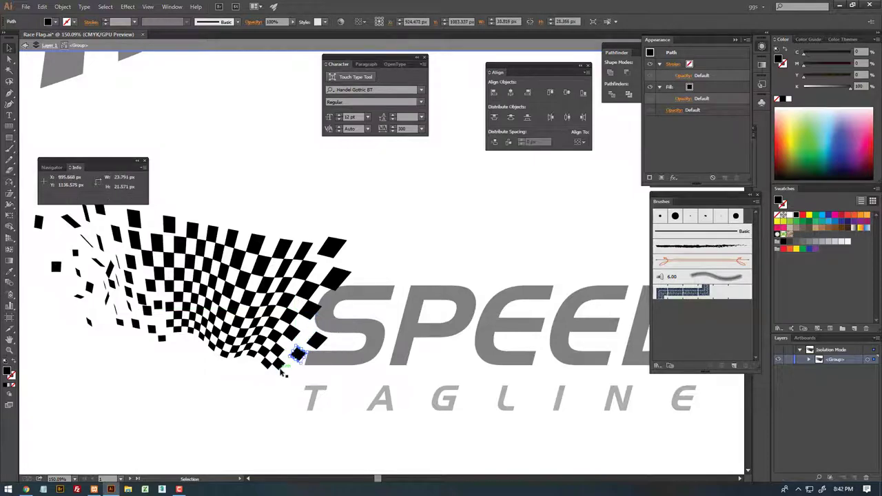
double_click(390, 254)
Scale the checkered flag group down and place SPEED and TAGLINE higher
left_click(348, 279)
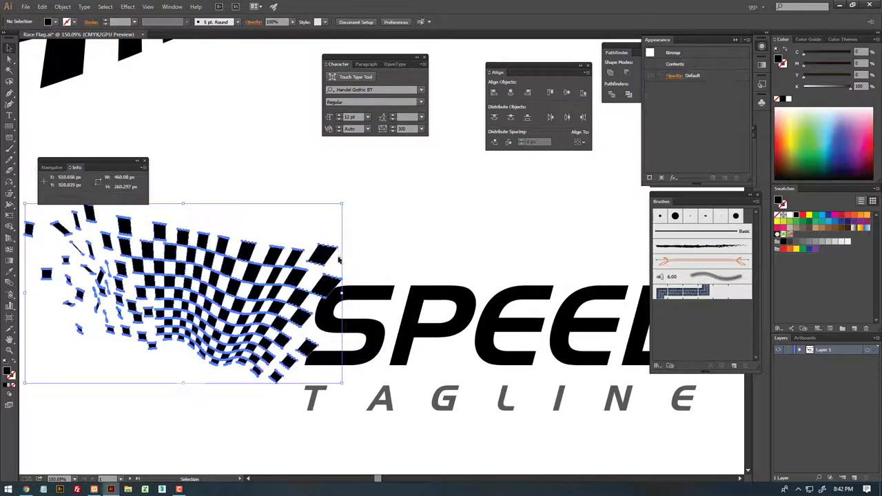
mouse_move(345, 203)
left_mouse_down()
mouse_move(342, 215)
mouse_move(317, 227)
left_mouse_up()
left_click(472, 197)
key("z")
mouse_move(473, 197)
left_mouse_down()
mouse_move(387, 259)
mouse_move(365, 262)
left_mouse_up()
key("v")
left_click(389, 214)
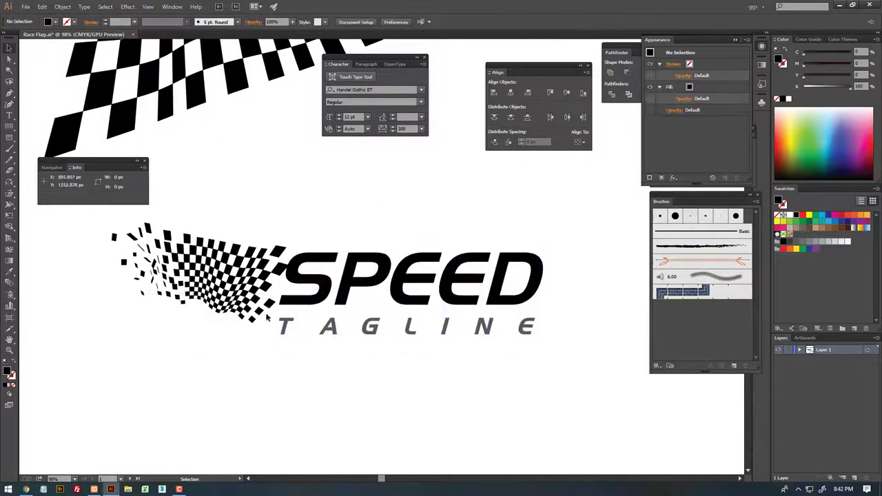
Enlarge the checkered flag group slightly beside SPEED
left_click(270, 307)
left_click(259, 332)
left_click(281, 241)
left_click_drag(290, 224, 303, 215)
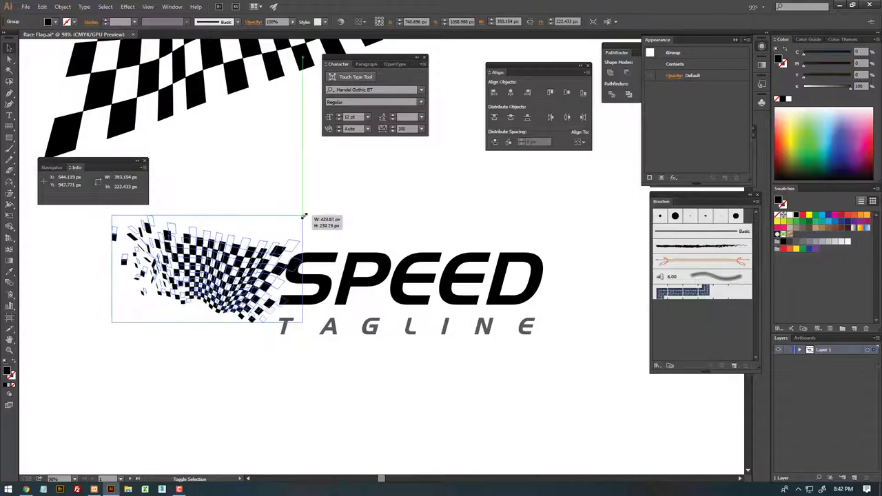
left_click(346, 212)
scroll(296, 248, "up", 2)
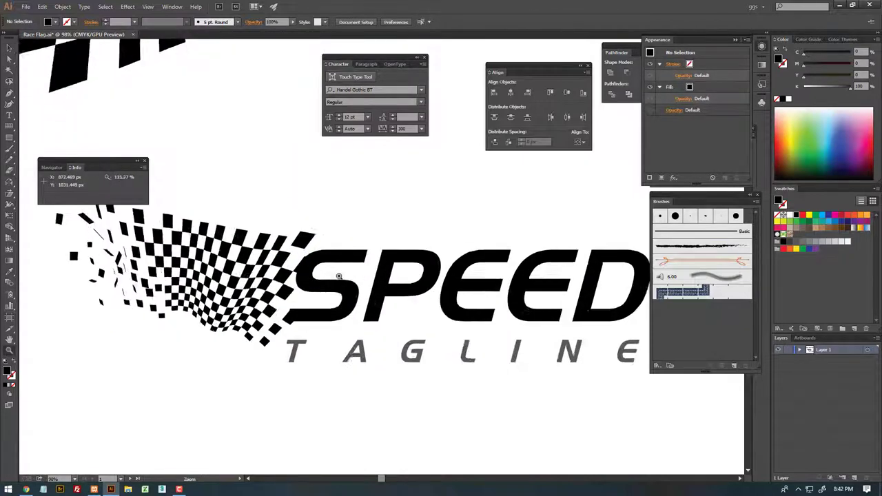
scroll(297, 249, "up", 2)
Zoom into the flag's lower tip, move one square down-right and delete another
double_click(298, 344)
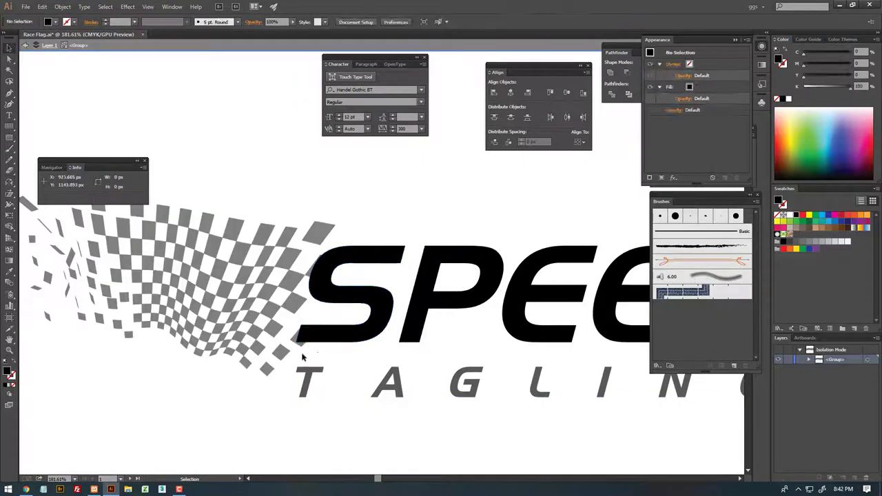
double_click(302, 356)
left_click(296, 337)
double_click(296, 338)
left_click_drag(303, 336, 372, 331)
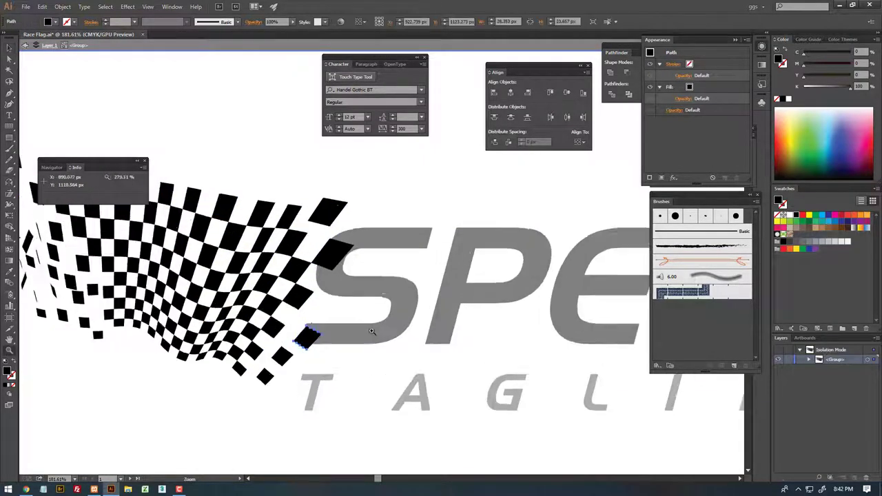
left_click(372, 332)
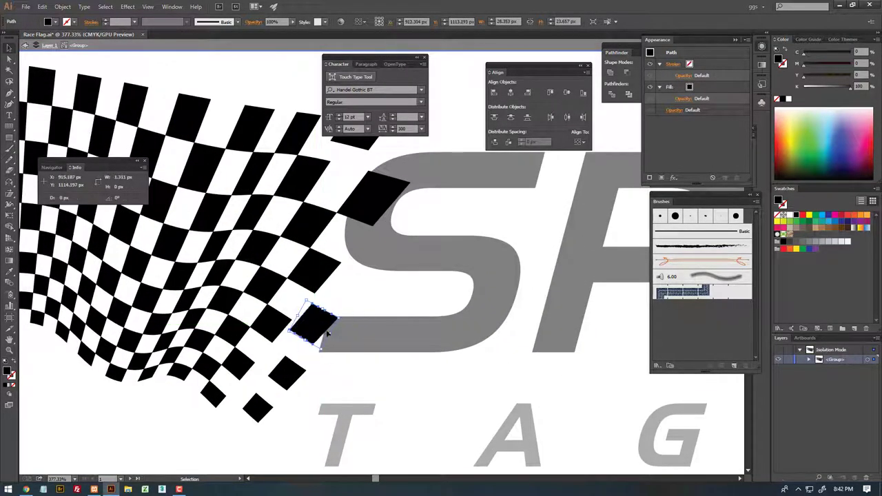
left_click_drag(328, 332, 352, 378)
key("Delete")
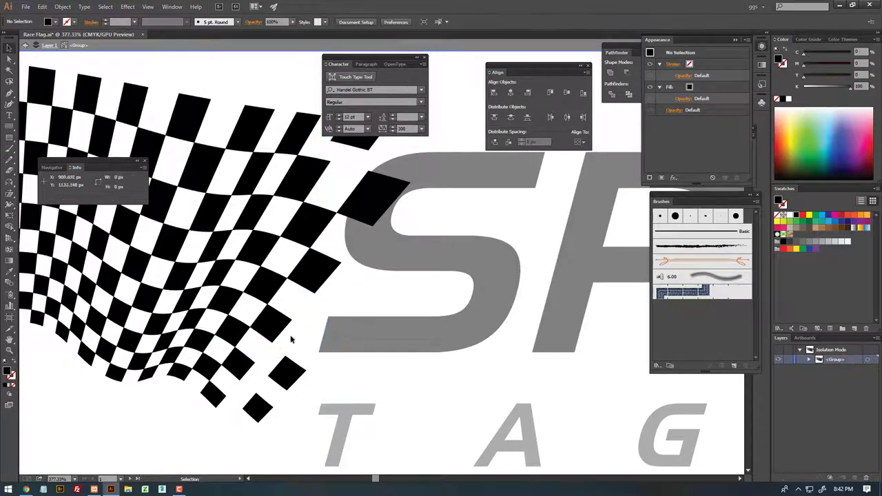
Reposition four more tip squares up-right and toward the flag's lower edge
left_click_drag(288, 332, 343, 288)
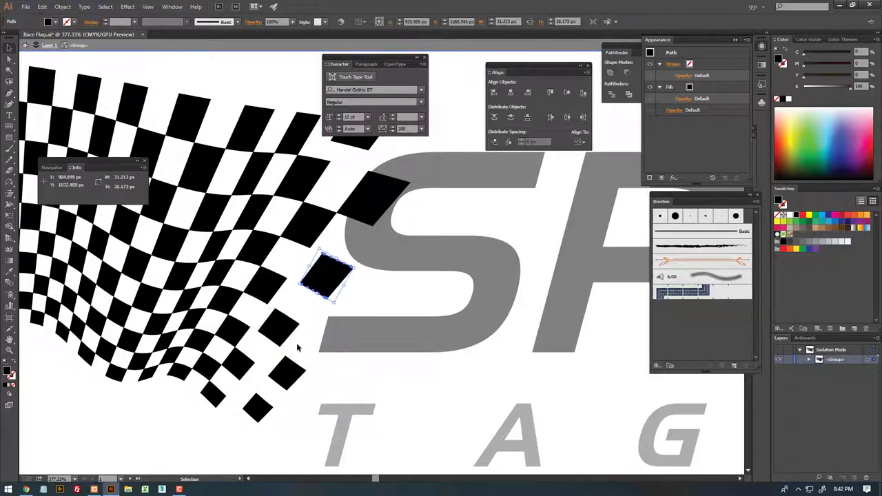
left_click_drag(288, 372, 294, 368)
left_click_drag(260, 401, 249, 364)
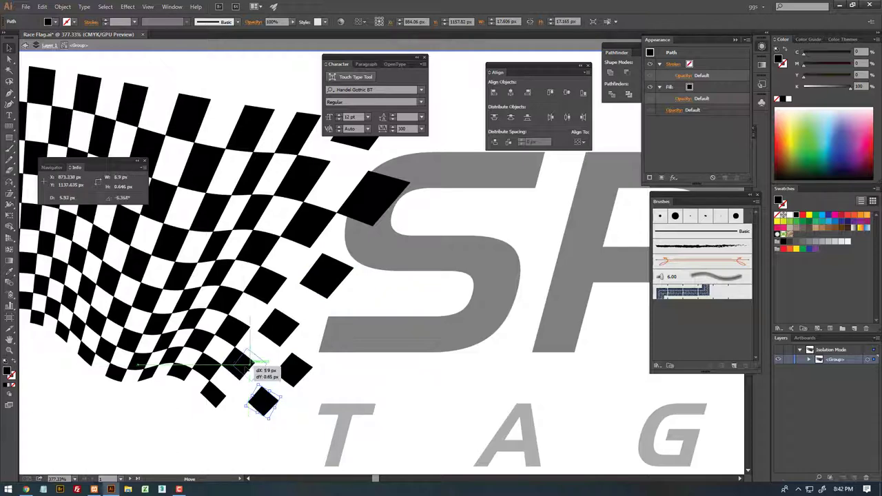
left_click_drag(273, 291, 312, 234)
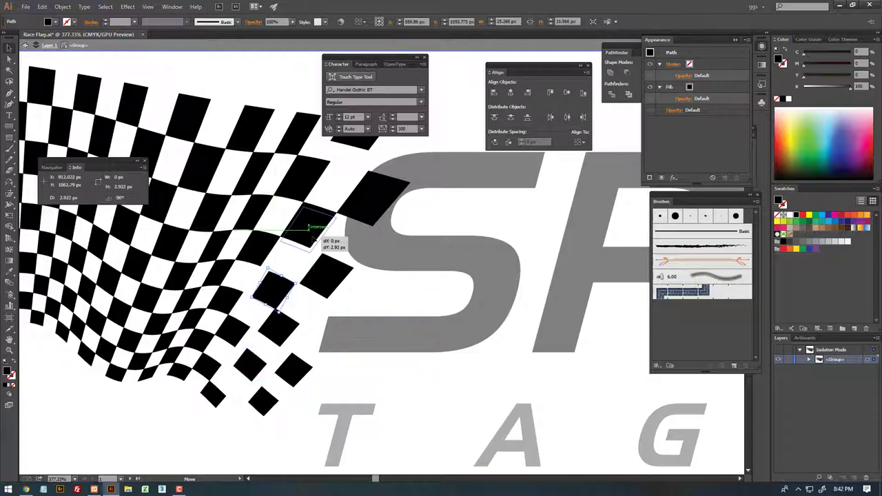
Nudge the checkered flag group right, then left and slightly up, against SPEED
key("Escape")
scroll(305, 281, "down", 5)
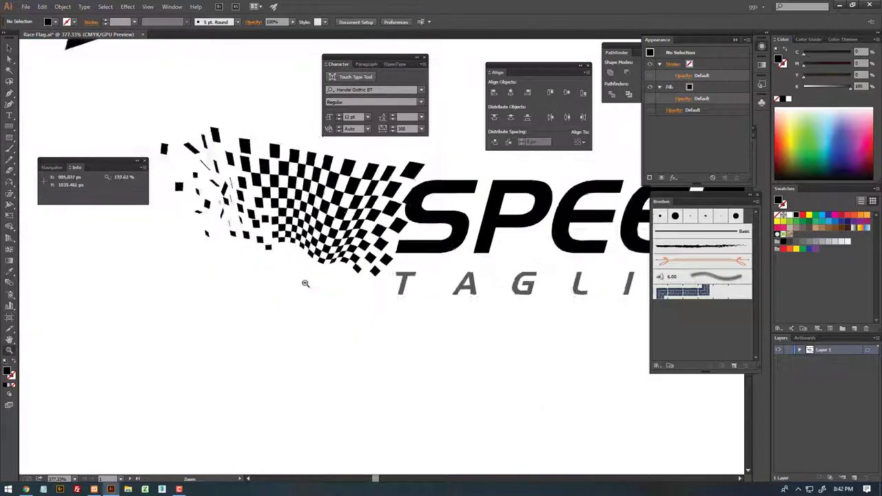
scroll(438, 230, "down", 2)
scroll(438, 230, "down", 1)
scroll(413, 237, "up", 2)
left_click(352, 238)
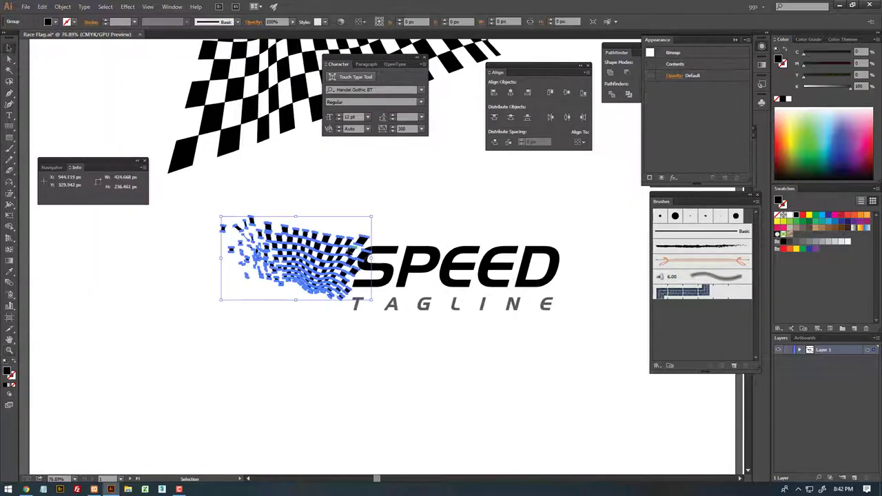
scroll(397, 244, "up", 3)
left_click_drag(397, 244, 410, 246)
left_click(441, 227)
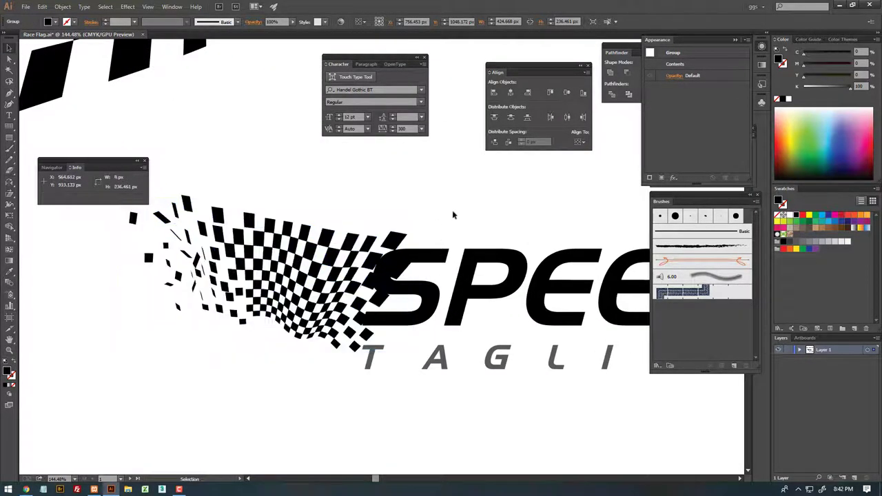
left_click_drag(398, 241, 384, 235)
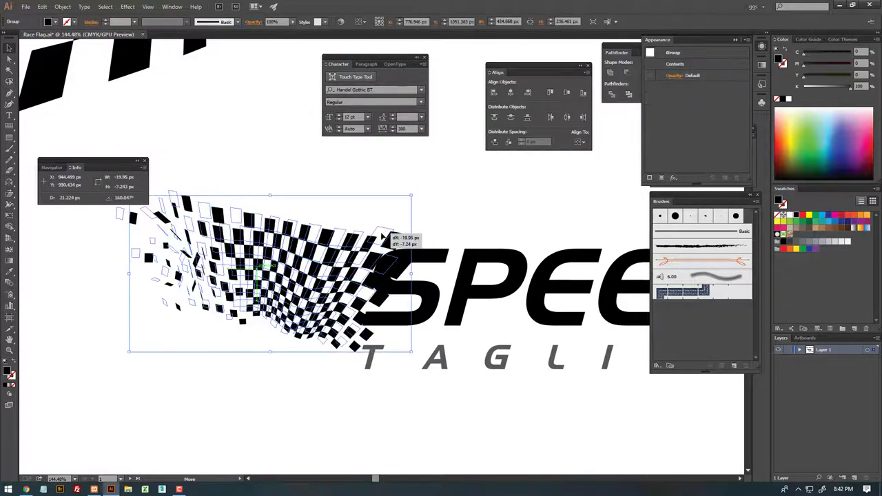
left_click(453, 219)
left_click(388, 238)
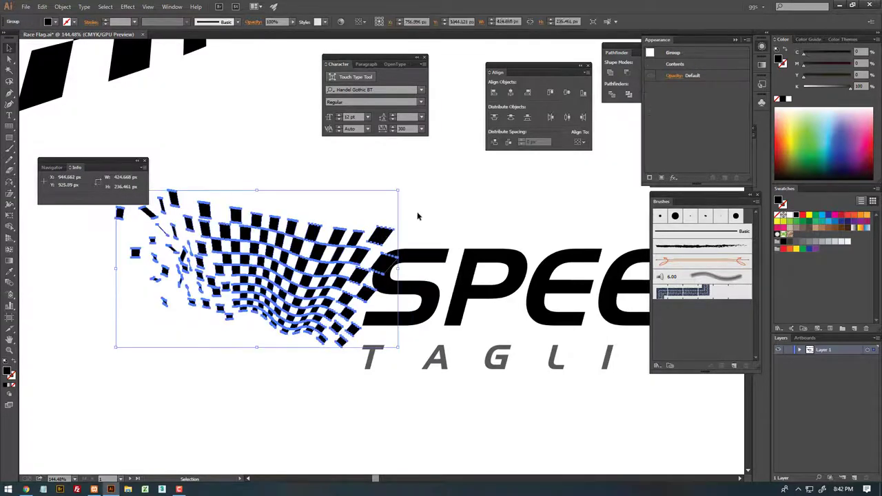
Stretch the SPEED and TAGLINE text group slightly wider
scroll(394, 258, "down", 3)
scroll(395, 258, "up", 2)
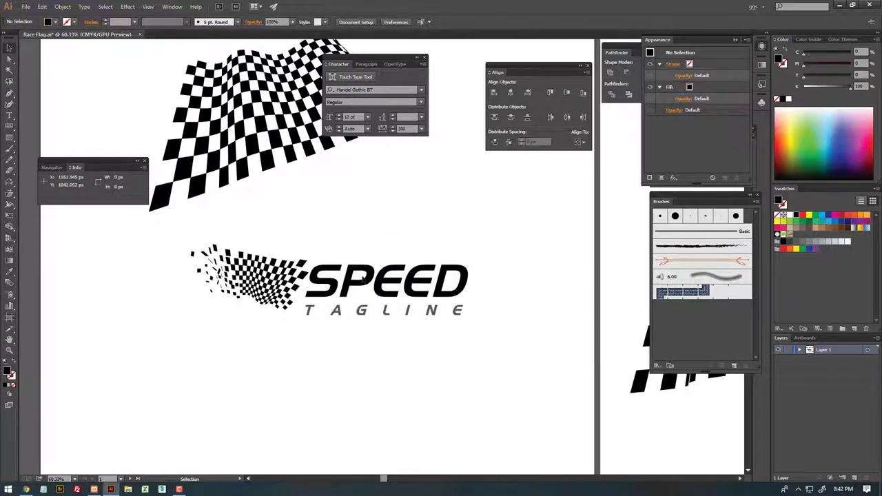
left_click(378, 275)
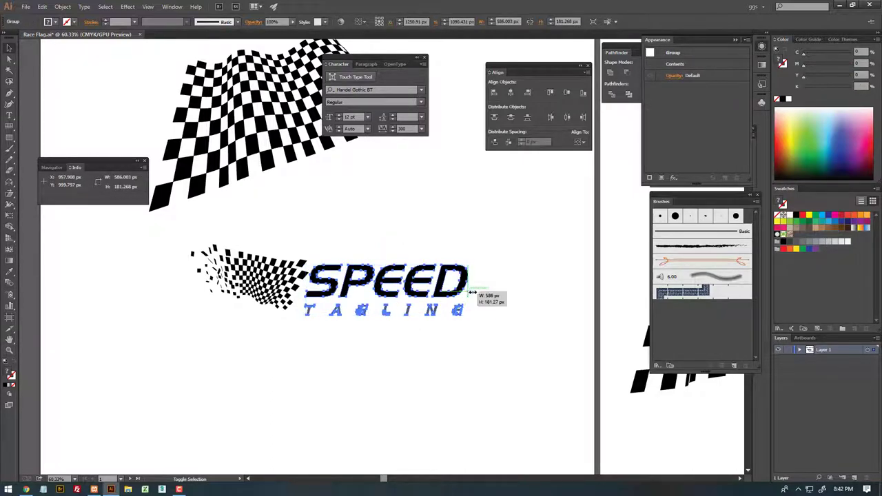
left_click_drag(471, 293, 494, 294)
left_click(518, 250)
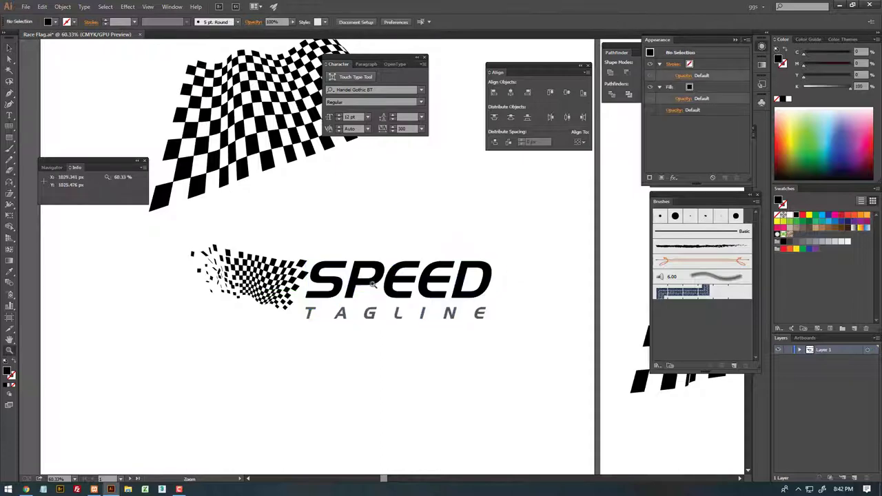
Stretch the flag group further left, then move it right toward the lettering
scroll(325, 271, "up", 2)
left_click(303, 259)
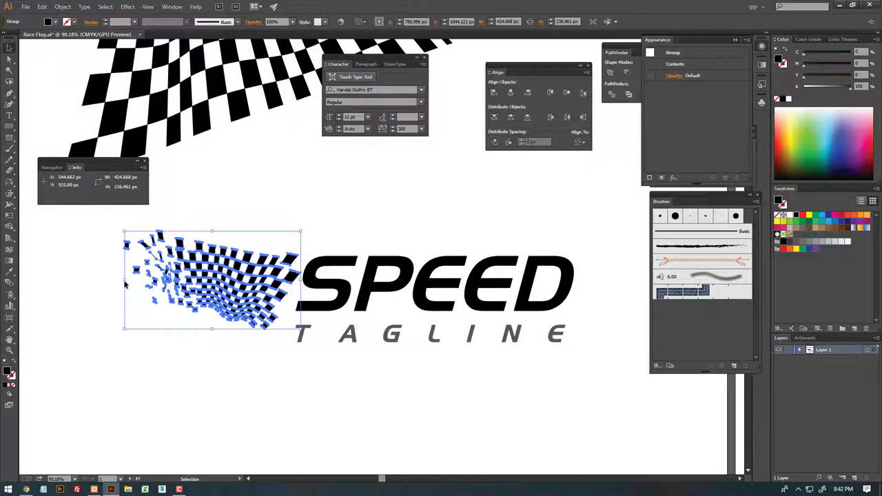
left_click_drag(124, 280, 82, 280)
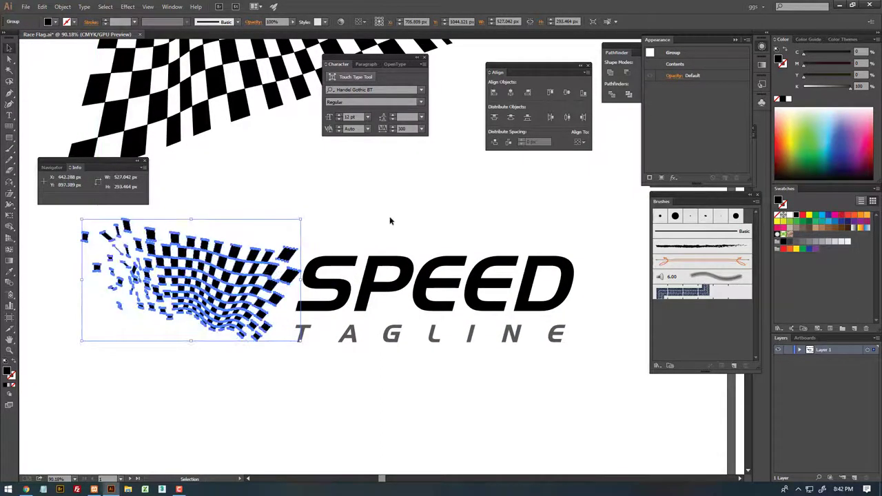
left_click(362, 228)
left_click(296, 256)
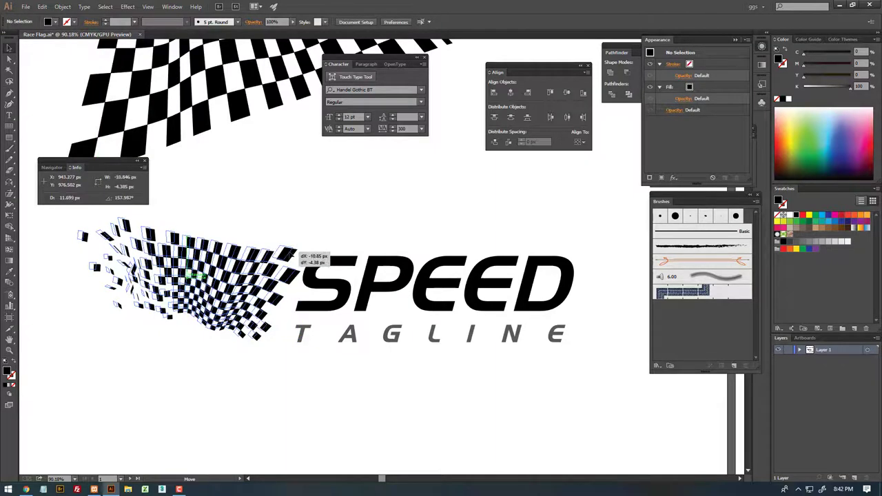
double_click(286, 273)
left_click(265, 330)
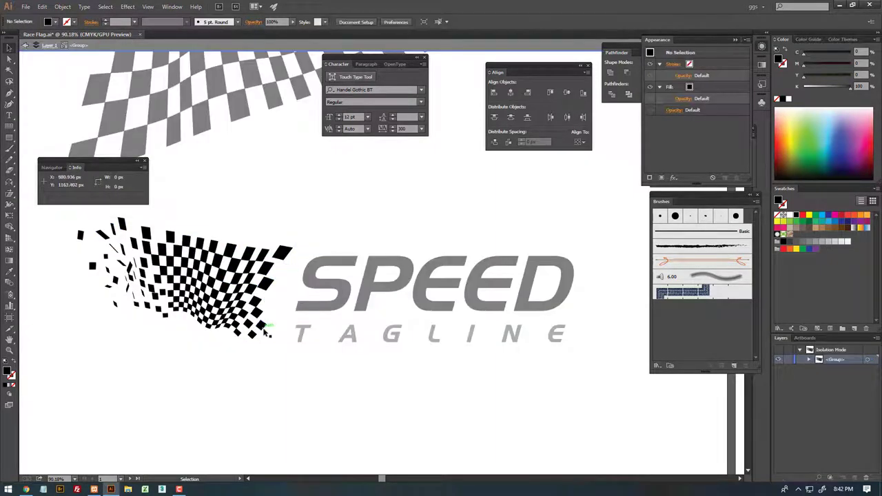
key("Escape")
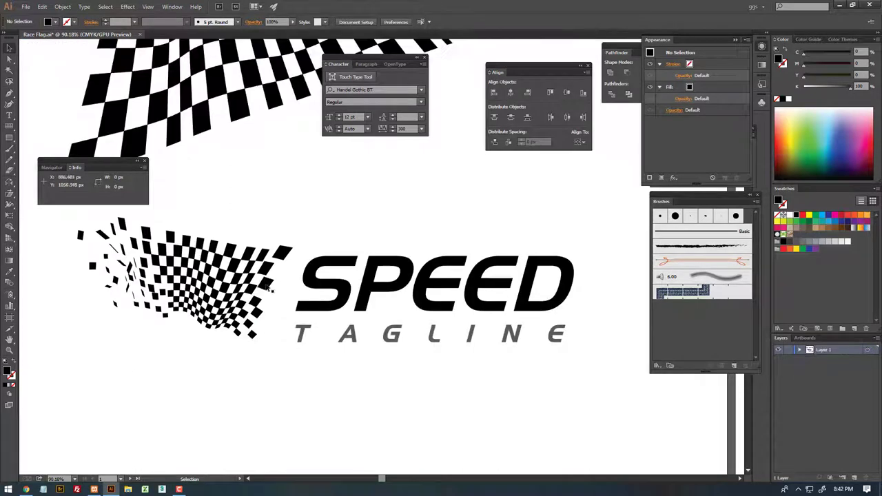
left_click_drag(256, 288, 293, 284)
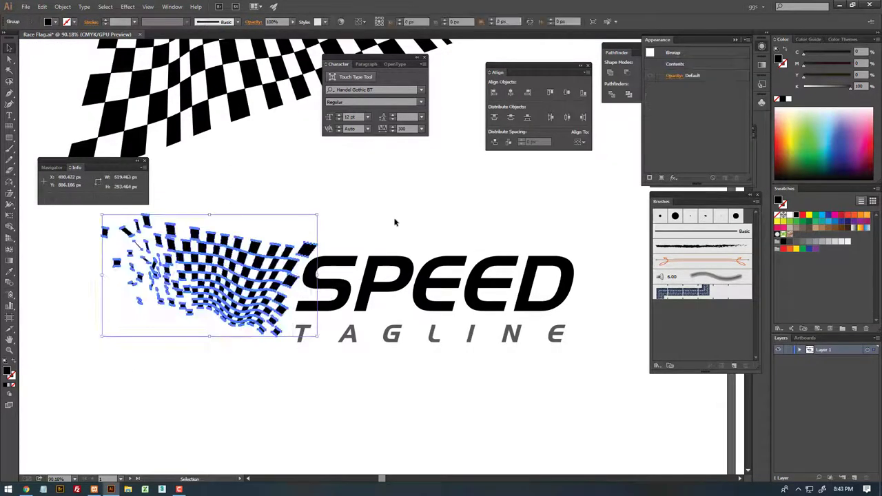
left_click(392, 231)
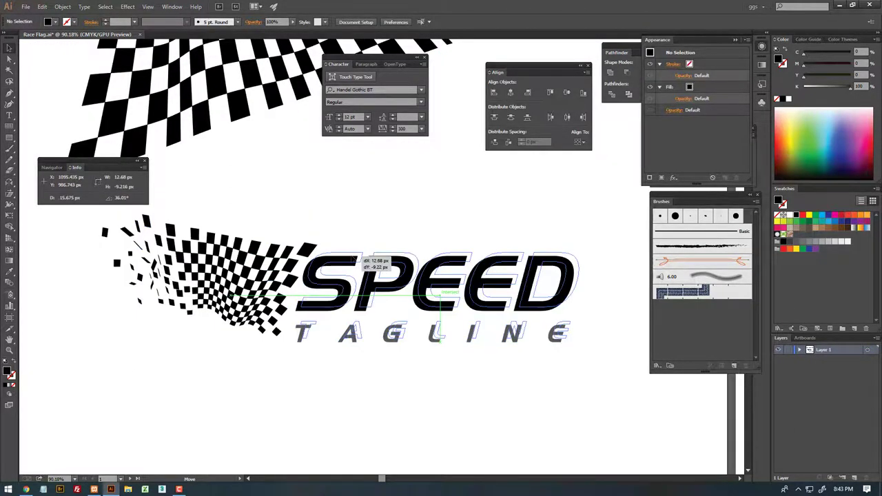
Select all the logo parts and zoom out to see every artboard
left_click(358, 256)
left_click(388, 222)
key("z")
mouse_move(434, 206)
left_mouse_down()
mouse_move(343, 254)
mouse_move(411, 263)
left_mouse_up()
Group the flag and lettering with Object > Group, then position and enlarge the logo
left_click(61, 6)
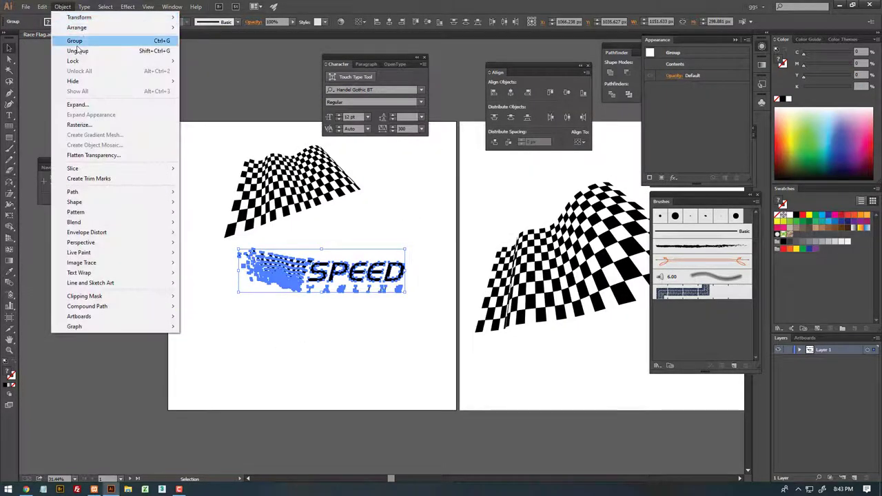
left_click(83, 42)
mouse_move(406, 263)
left_mouse_down()
mouse_move(379, 334)
mouse_move(413, 275)
left_mouse_up()
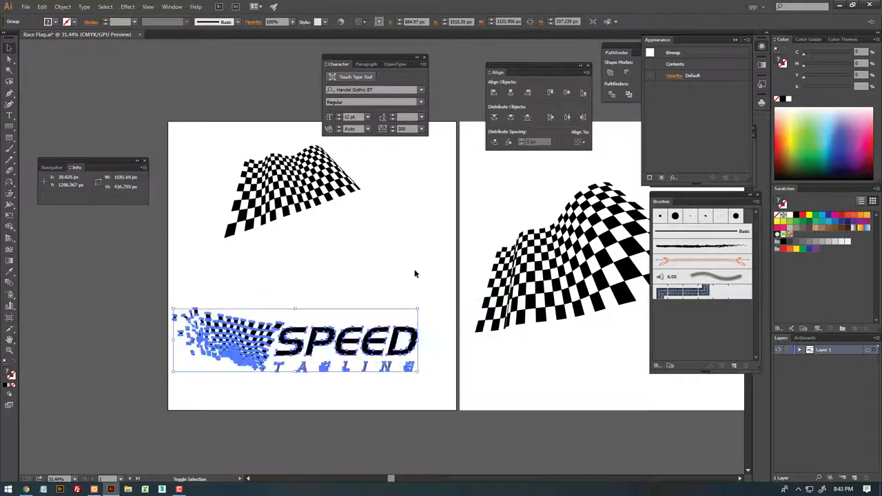
left_click(414, 276)
left_click_drag(293, 336, 303, 289)
Move the wavy flag at the top up off the artboard onto the pasteboard
key("Tab")
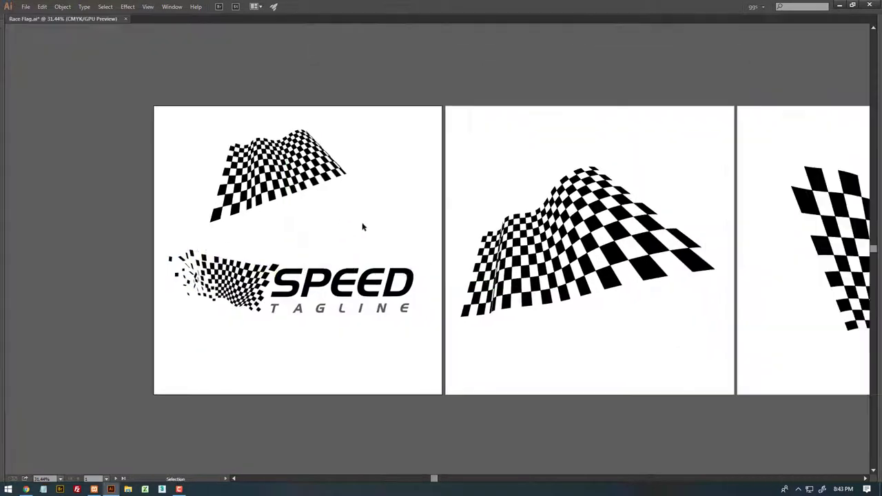
scroll(356, 242, "down", 2)
left_click_drag(356, 243, 354, 242)
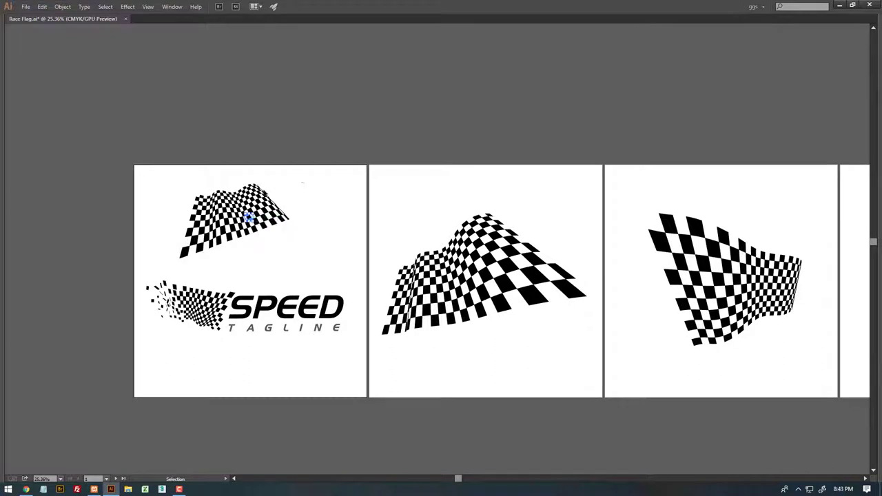
left_click_drag(141, 263, 142, 263)
key("Tab")
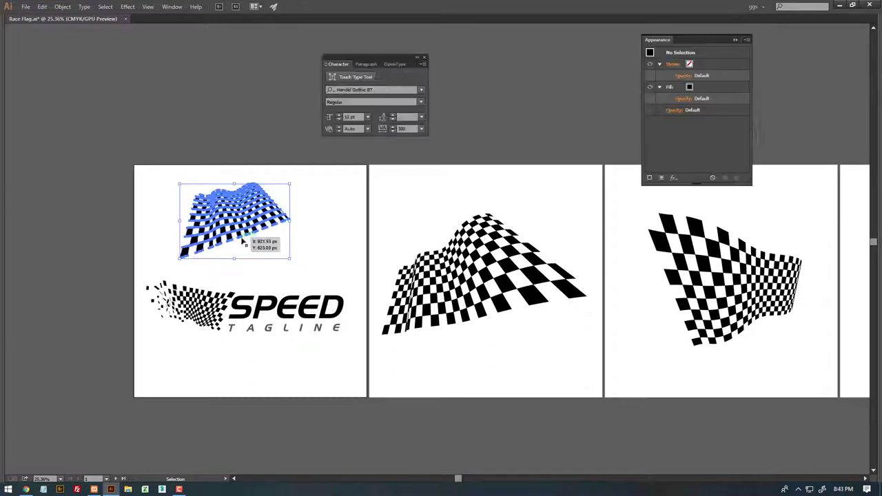
left_click_drag(233, 242, 248, 148)
left_click(287, 317)
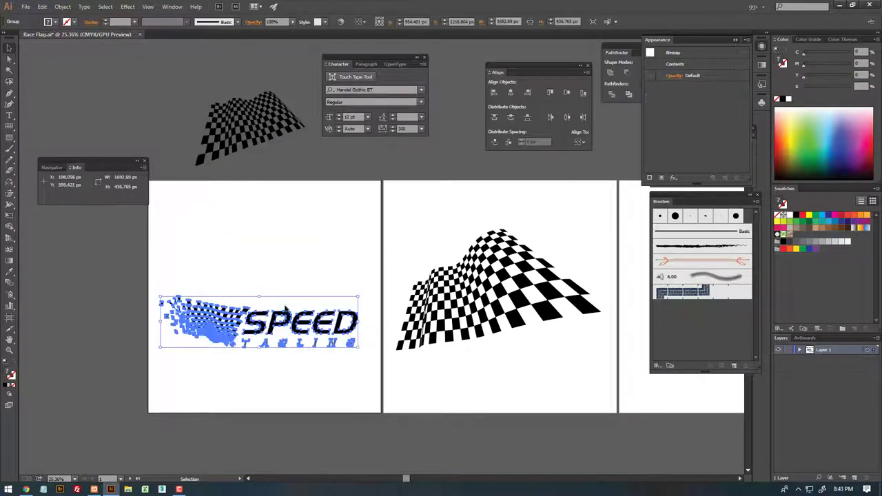
left_click(321, 264)
Move the wavy flag back onto the first artboard above the SPEED logo
scroll(386, 286, "up", 3, "alt")
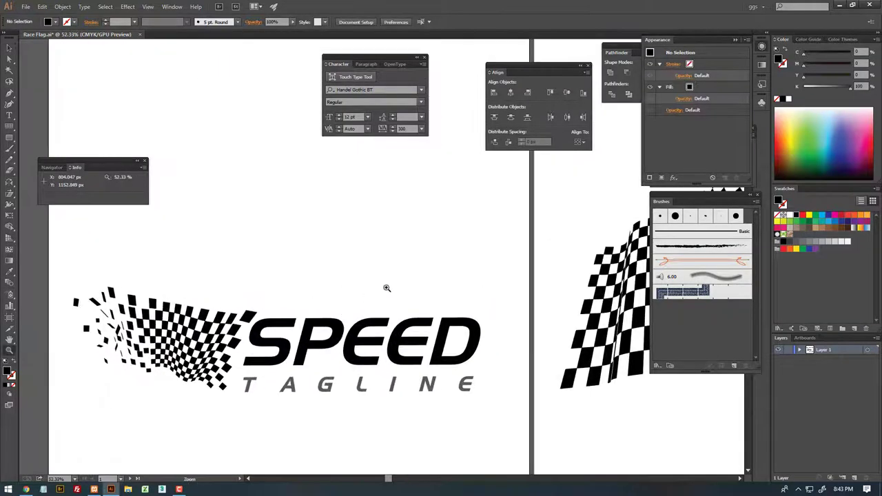
scroll(385, 286, "down", 2, "alt")
left_click_drag(350, 272, 336, 293)
scroll(329, 281, "down", 1, "alt")
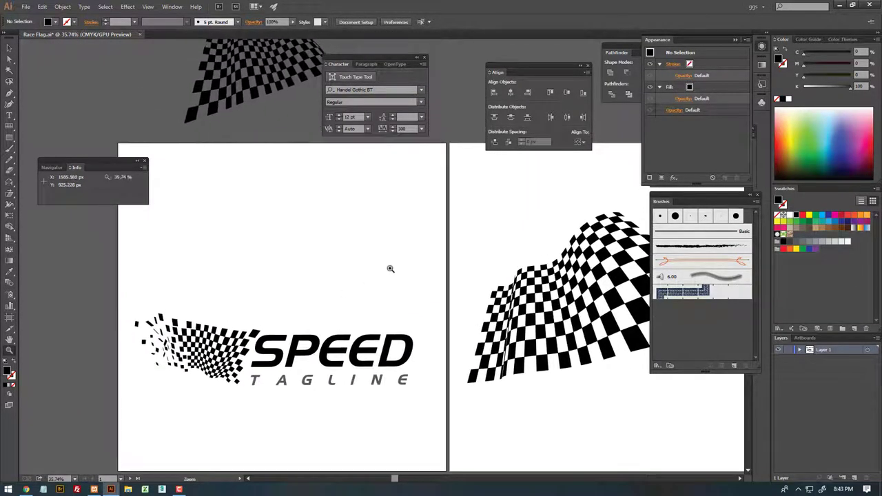
scroll(390, 270, "down", 1, "alt")
mouse_move(386, 263)
left_mouse_down()
mouse_move(367, 263)
mouse_move(365, 253)
left_mouse_up()
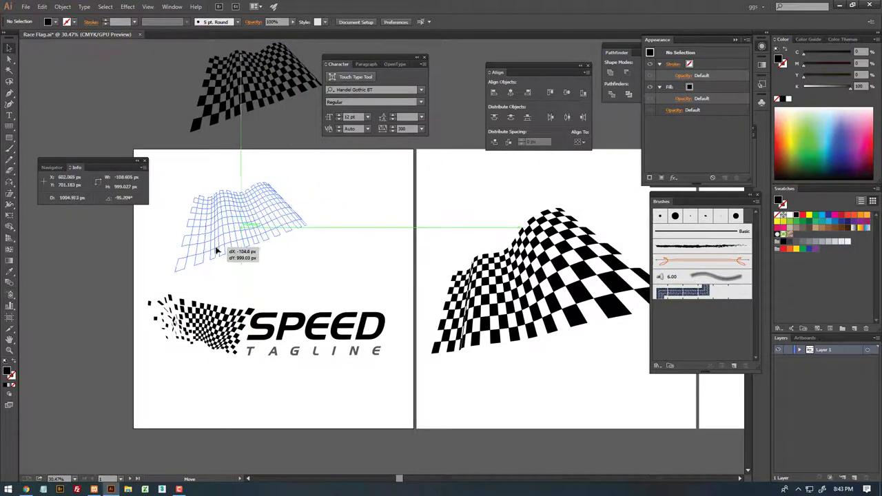
left_click_drag(236, 108, 219, 251)
left_click(277, 257)
Move the SPEED logo lower on the artboard and shrink it slightly
left_click_drag(276, 281, 283, 250)
left_click_drag(257, 293, 257, 330)
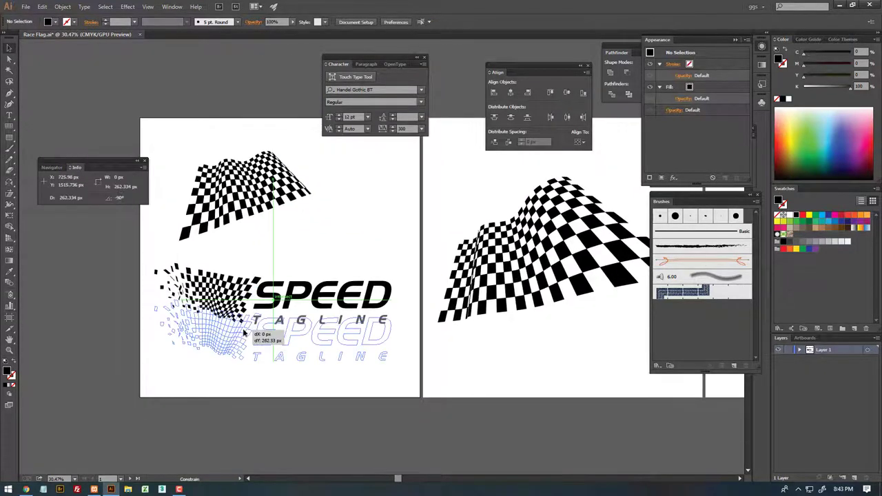
left_click_drag(392, 301, 382, 304)
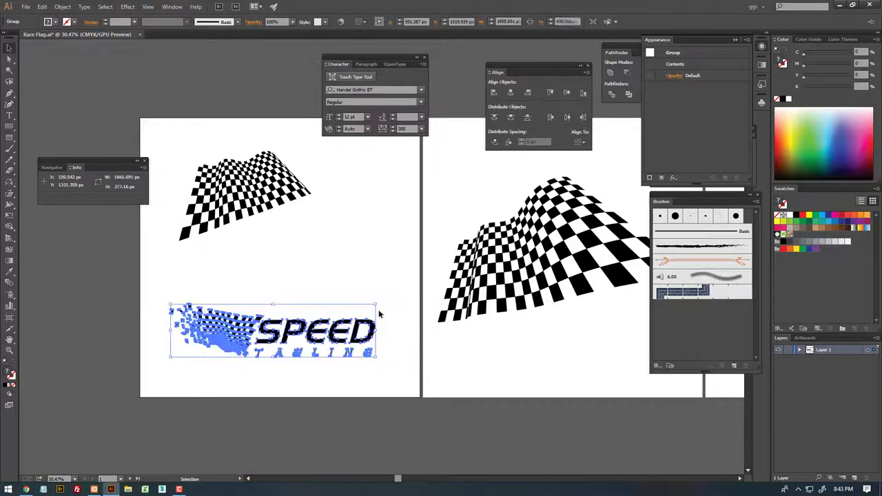
left_click(315, 236)
Paste a copy of the scattered checkers at the artboard's right and flip it horizontally
double_click(235, 318)
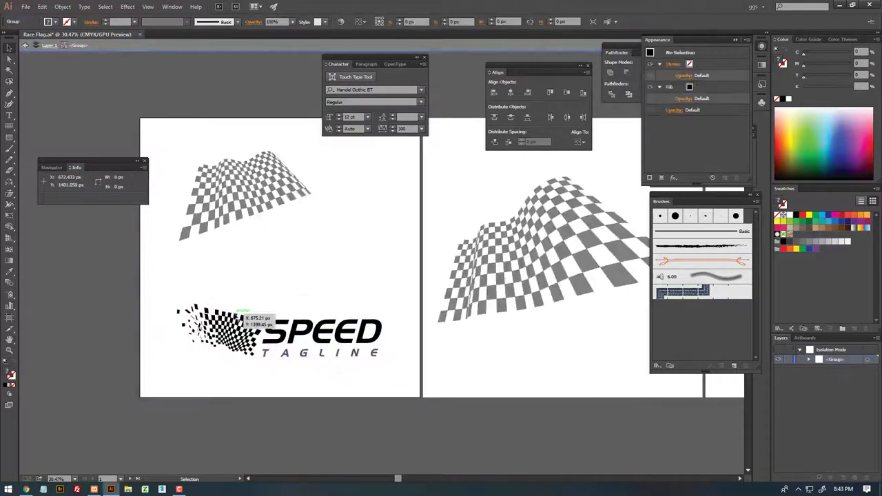
double_click(299, 250)
key("ctrl+v")
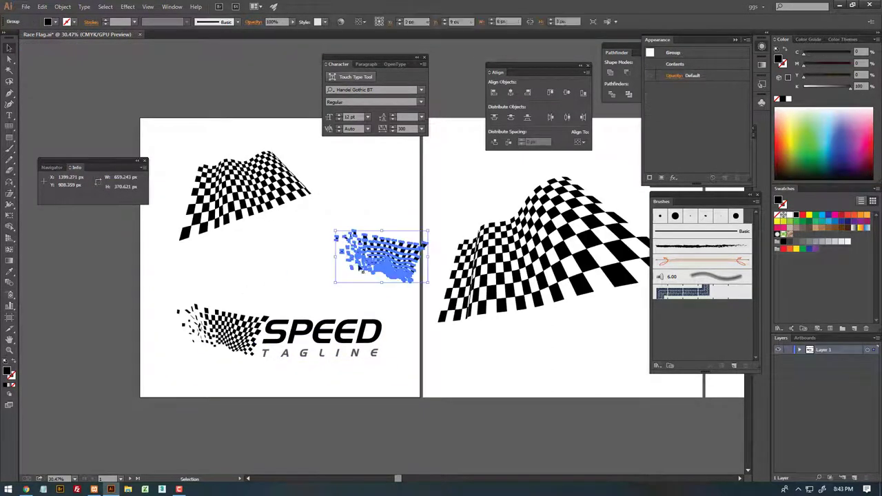
mouse_move(396, 243)
left_mouse_down()
mouse_move(353, 248)
mouse_move(350, 219)
left_mouse_up()
key("v")
left_click(399, 216)
Enlarge the mirrored checker copy and position it between the top flag and SPEED
left_click(359, 249)
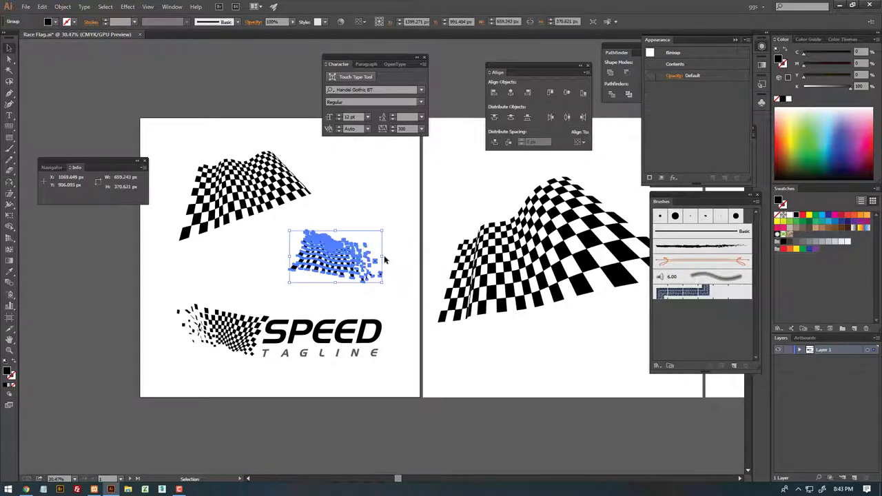
left_click_drag(383, 258, 412, 257)
left_click_drag(289, 181, 270, 165)
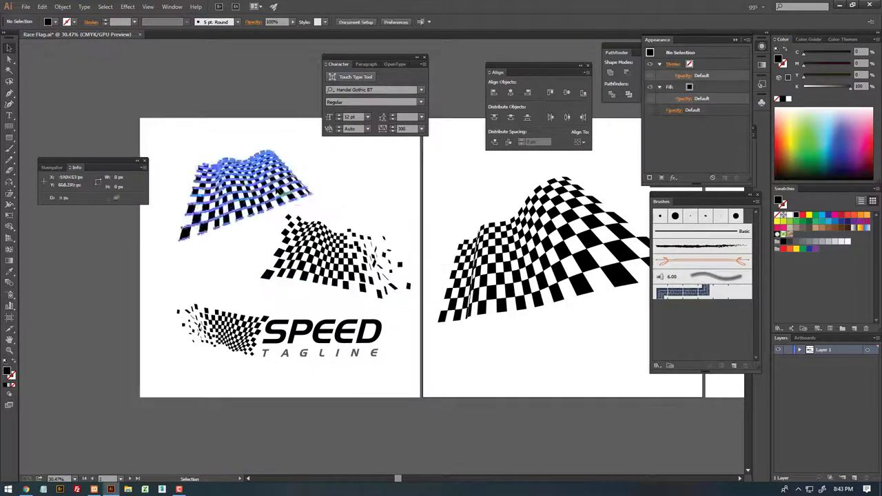
left_click_drag(331, 251, 303, 248)
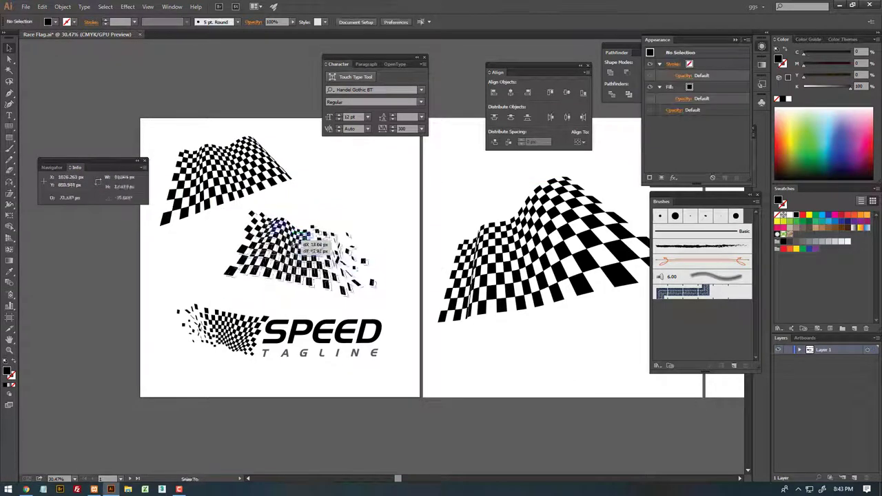
left_click(406, 186)
scroll(476, 202, "right", 5)
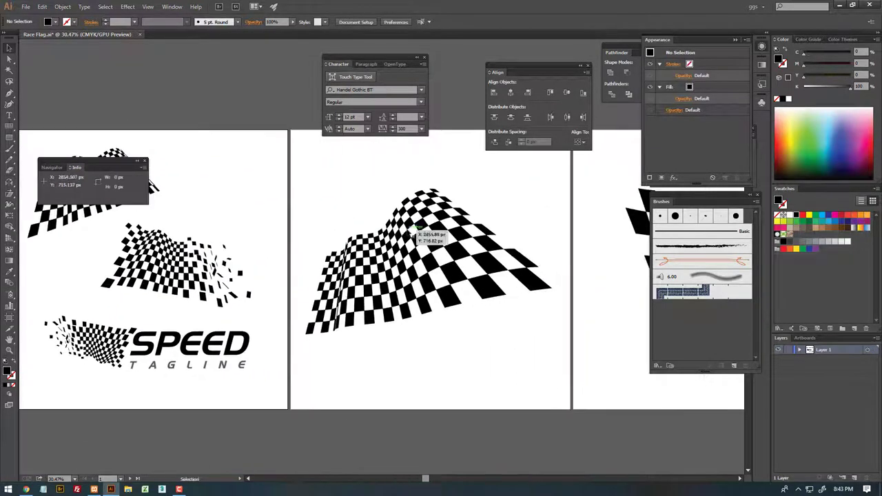
Select the second artboard's checkered flag and move a stray edge path away
left_click(406, 220)
left_click_drag(548, 186, 298, 357)
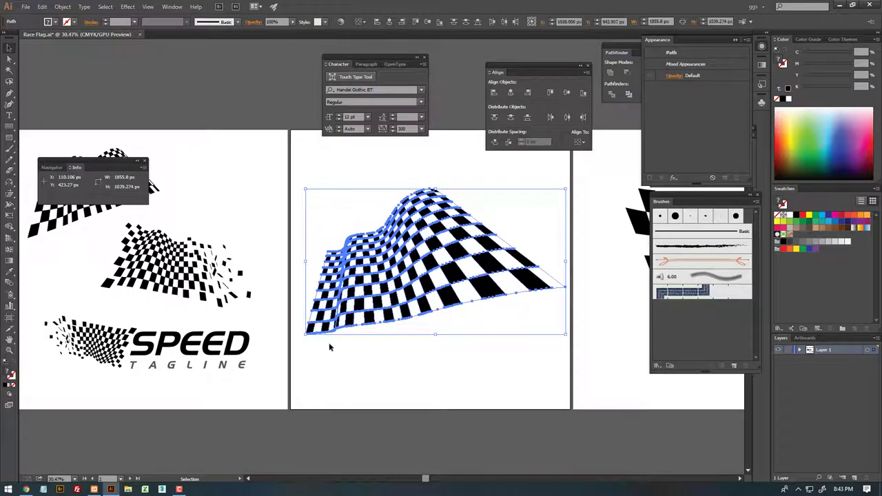
left_click(329, 346)
left_click_drag(317, 321, 422, 254)
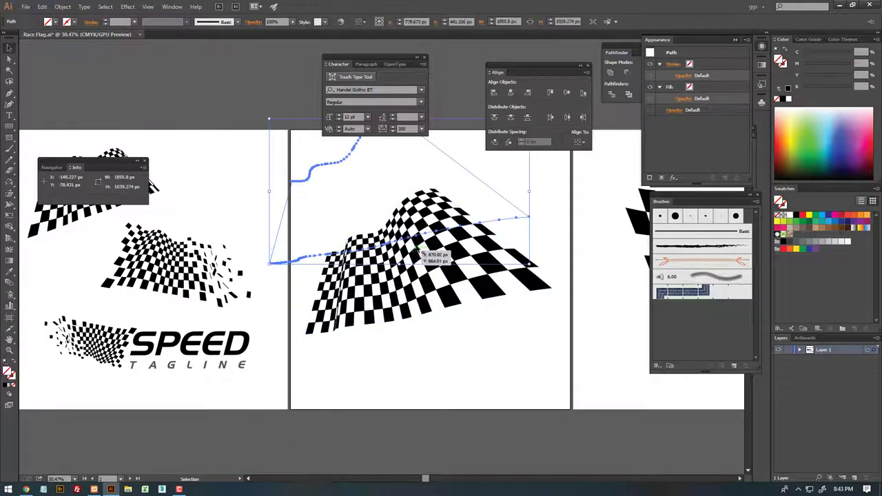
left_click(555, 180)
Shrink the second artboard's flag and raise it toward the top
left_click(379, 313)
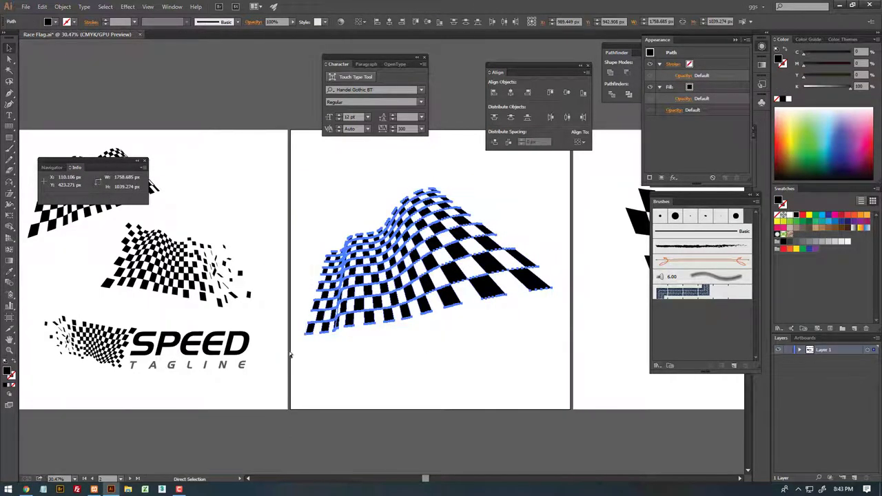
left_click_drag(458, 232, 464, 198)
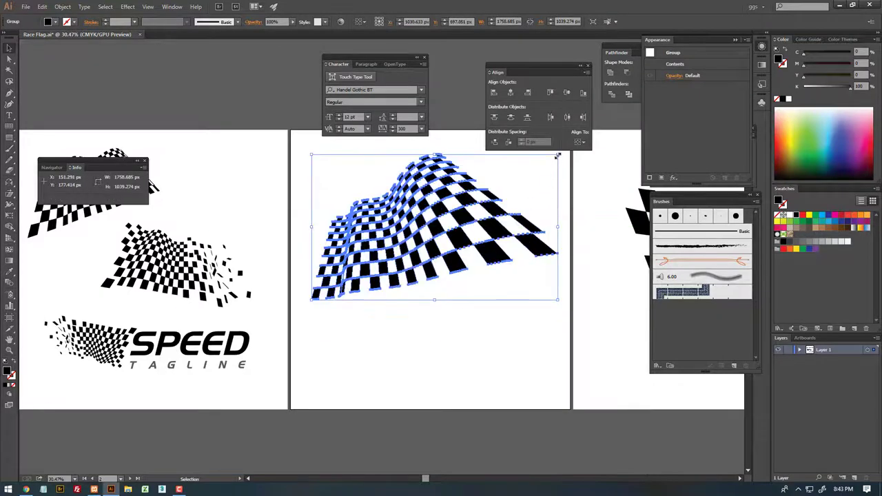
left_click_drag(557, 156, 536, 167)
left_click_drag(463, 228, 465, 209)
left_click_drag(533, 159, 528, 161)
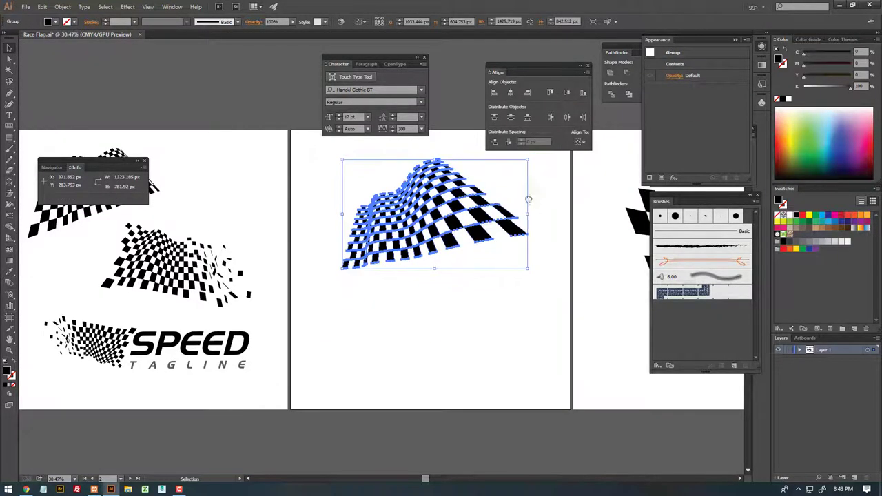
Place a copy of the flag below it, mirror it with Reflect, and shift it left
scroll(444, 275, "down", 1)
scroll(444, 275, "right", 1)
left_click_drag(444, 212, 445, 314)
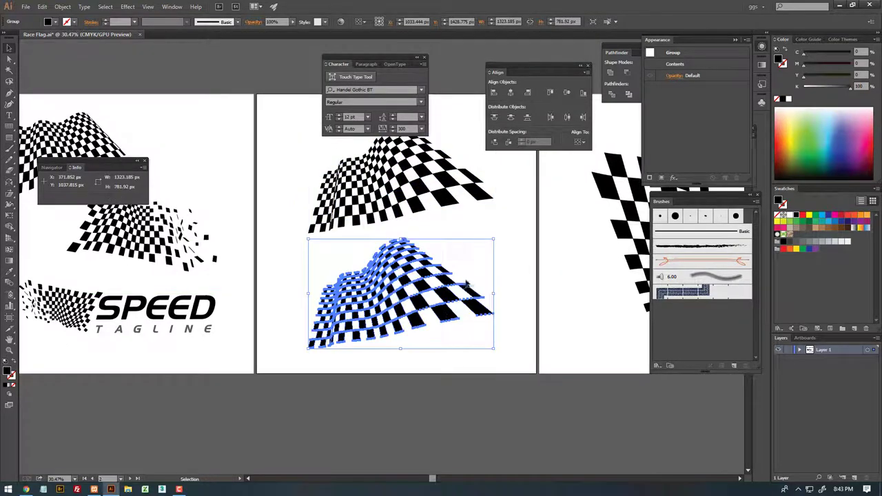
key("o")
left_click_drag(488, 251, 280, 298)
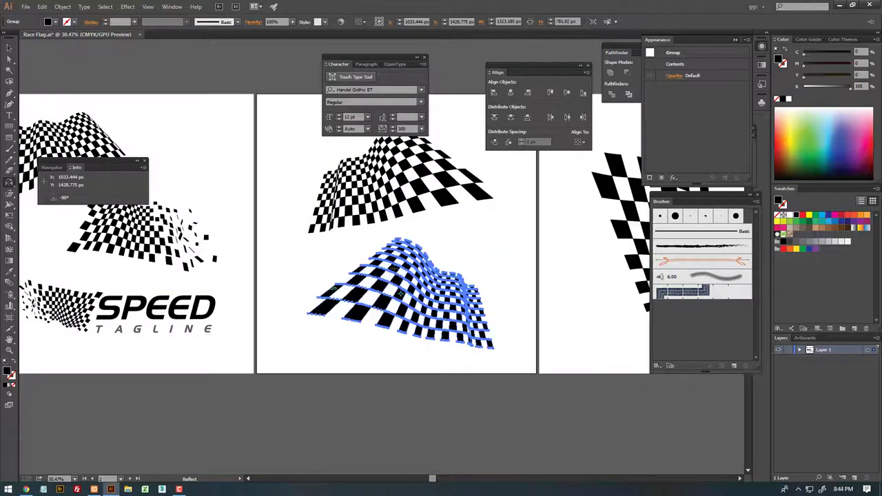
key("v")
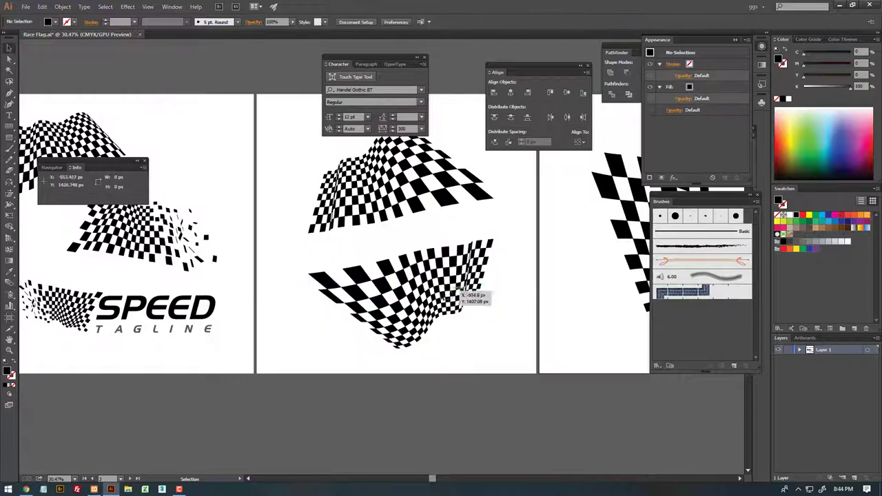
mouse_move(519, 275)
left_mouse_down()
mouse_move(433, 297)
mouse_move(507, 266)
mouse_move(417, 271)
left_mouse_up()
Enter isolation mode on the mirrored flag group to edit its individual squares
key("z")
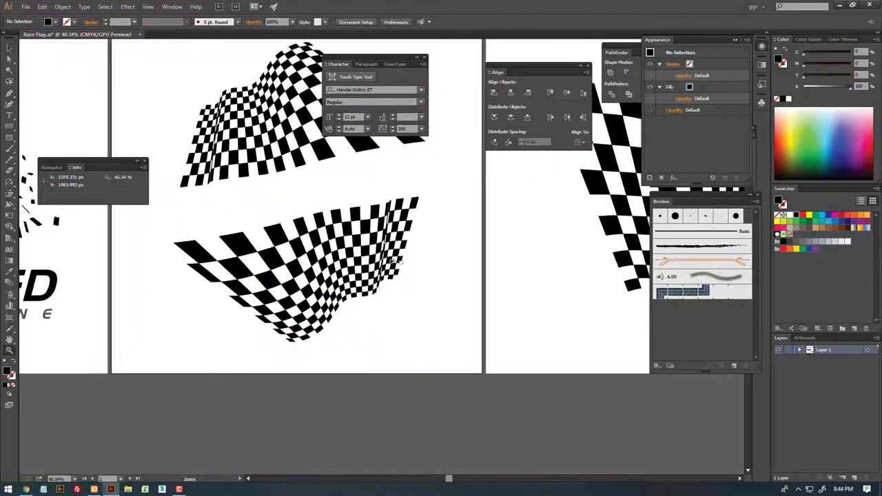
key("v")
scroll(416, 271, "up", 1)
left_click(420, 270)
double_click(427, 270)
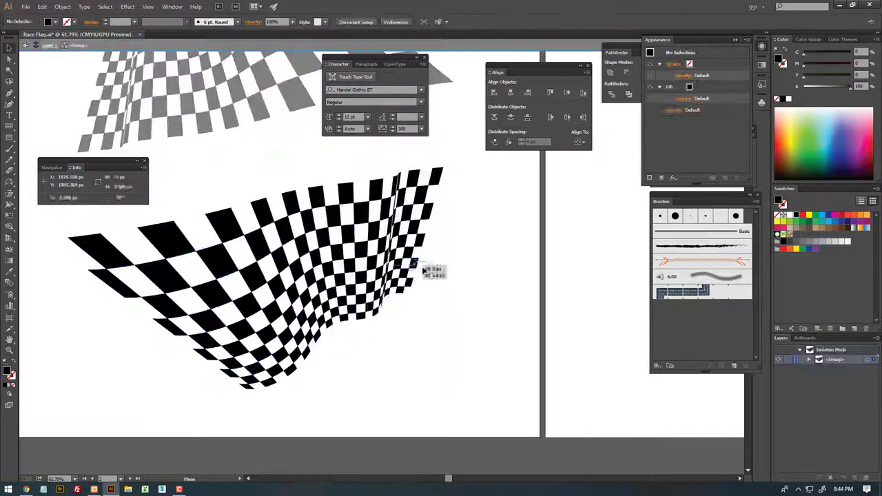
left_click(427, 269)
Drag several checker squares off the flag's right edge into a scattered pattern
left_click_drag(433, 238, 448, 240)
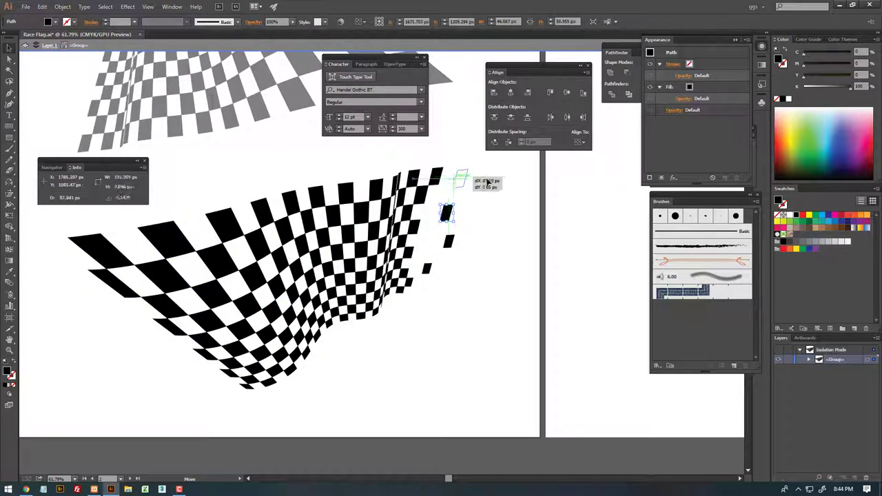
left_click_drag(486, 181, 492, 190)
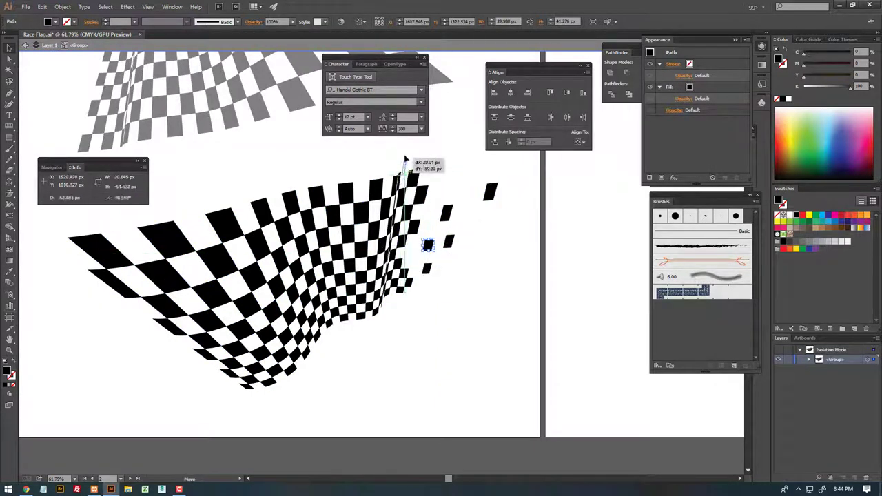
left_click_drag(405, 159, 407, 162)
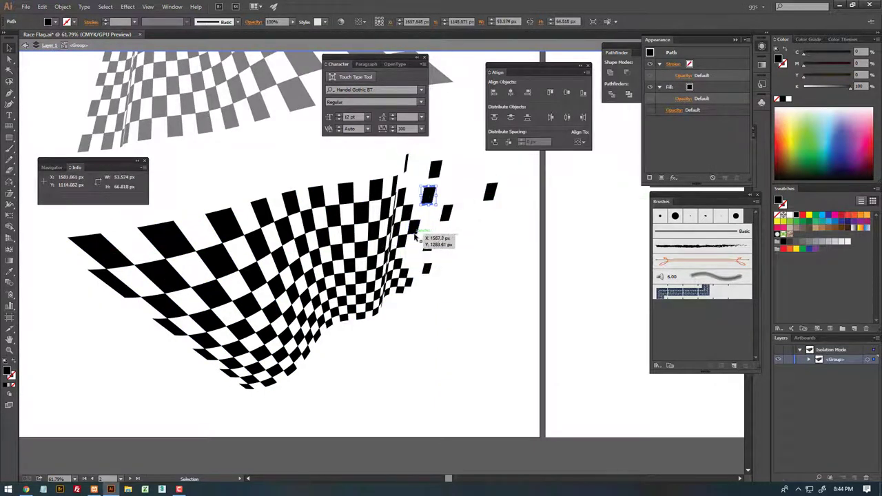
left_click_drag(433, 200, 430, 227)
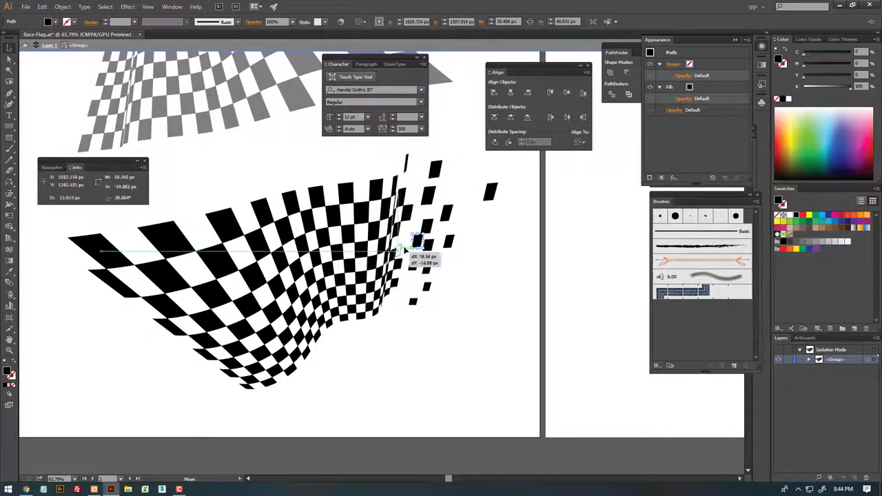
left_click_drag(420, 288, 448, 263)
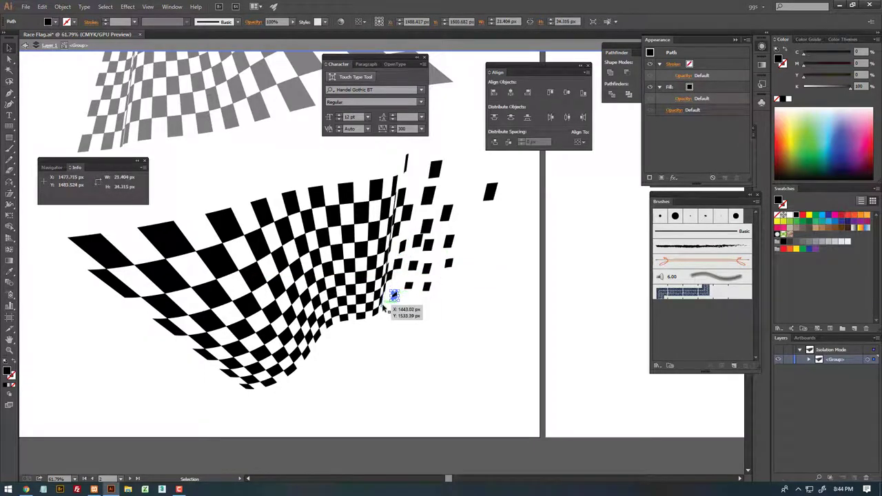
left_click(399, 241)
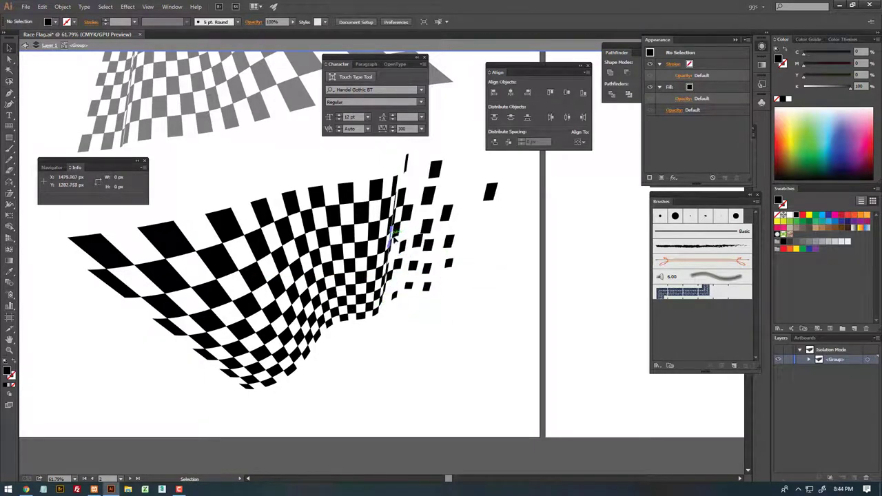
Zoom in on the broken edge and push more checker squares out beside it
key("z")
left_click_drag(428, 242, 496, 234)
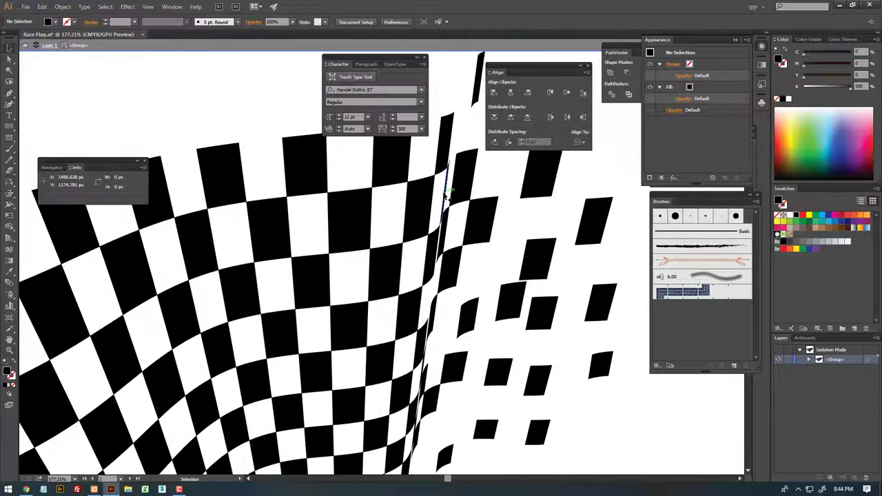
left_click_drag(448, 250, 463, 258)
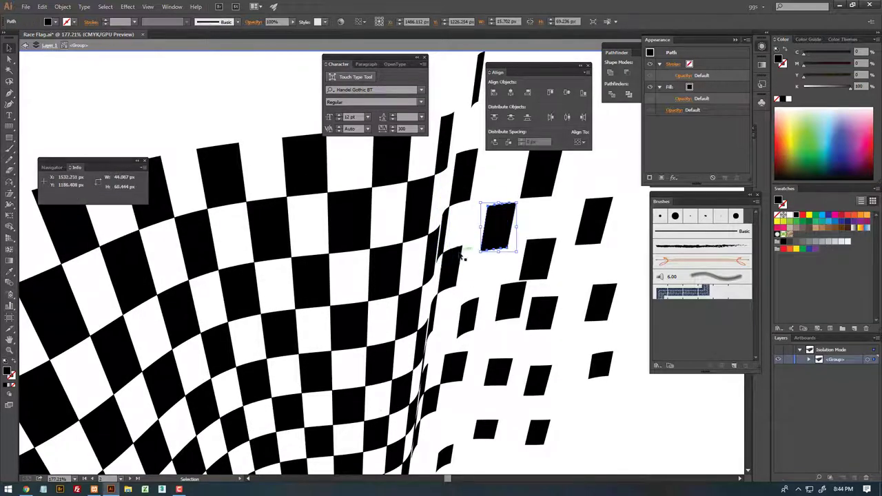
left_click_drag(498, 228, 445, 320)
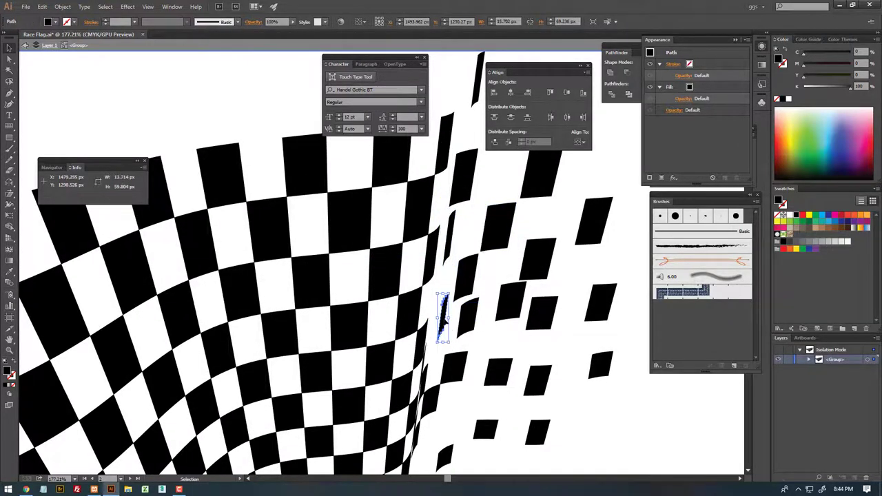
scroll(444, 321, "down", 4)
scroll(413, 276, "down", 1)
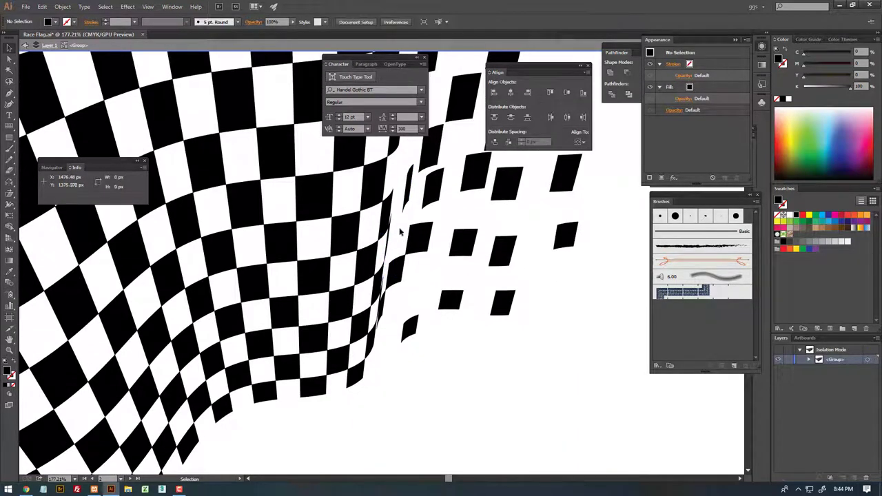
left_click_drag(391, 242, 383, 273)
key("ctrl+shift+a")
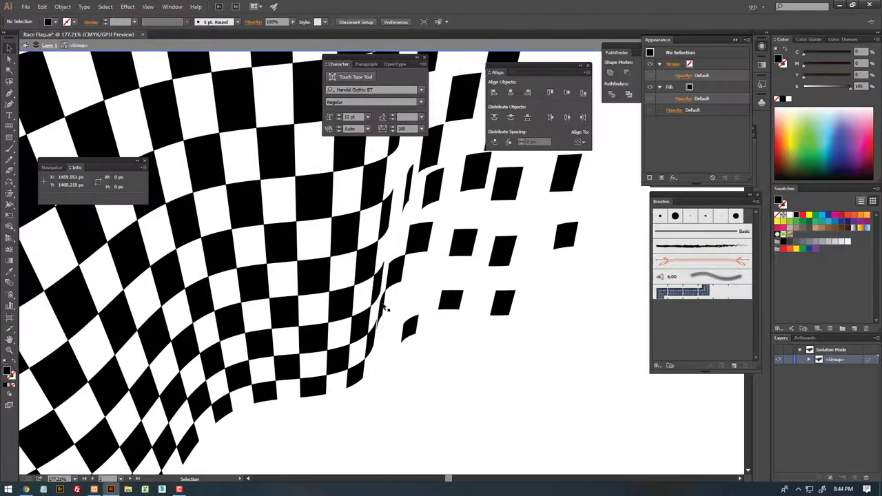
left_click_drag(385, 308, 434, 243)
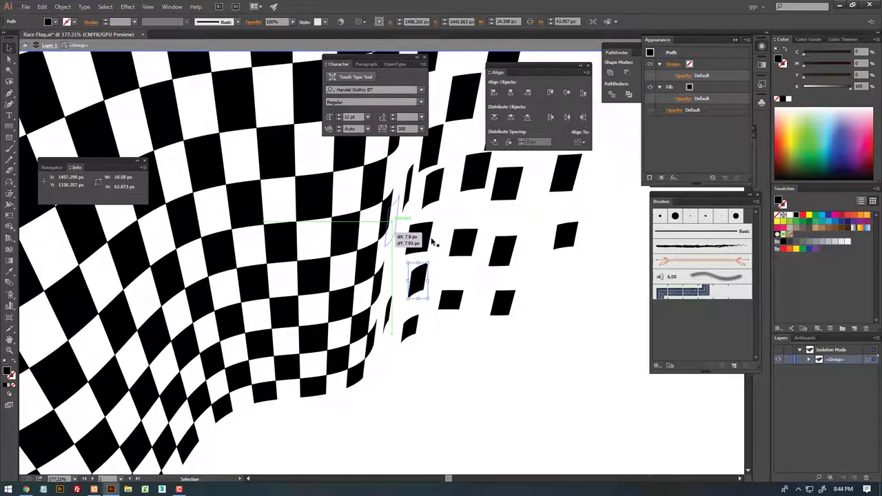
Reposition loose checker squares among the scattered edge and resize one of them
key("ctrl+shift+a")
scroll(434, 242, "down", 5)
mouse_move(385, 124)
left_mouse_down()
mouse_move(374, 221)
mouse_move(374, 200)
left_mouse_up()
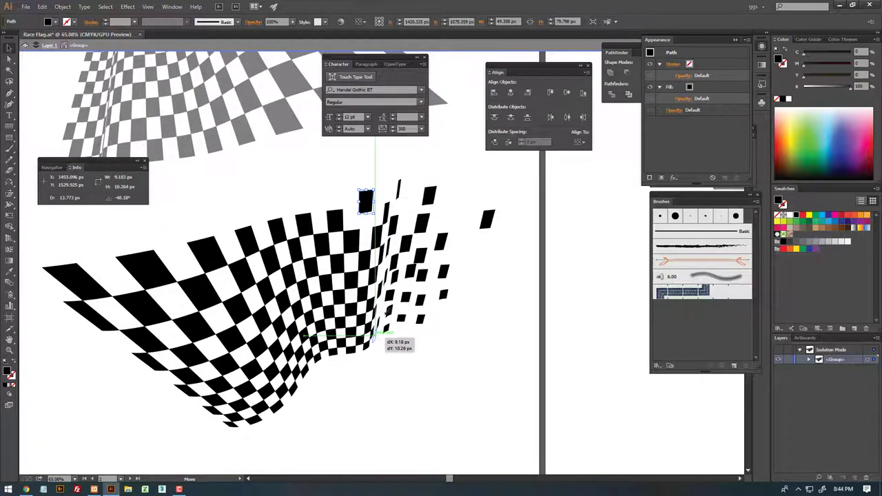
left_click_drag(373, 336, 374, 336)
left_click_drag(375, 233, 375, 233)
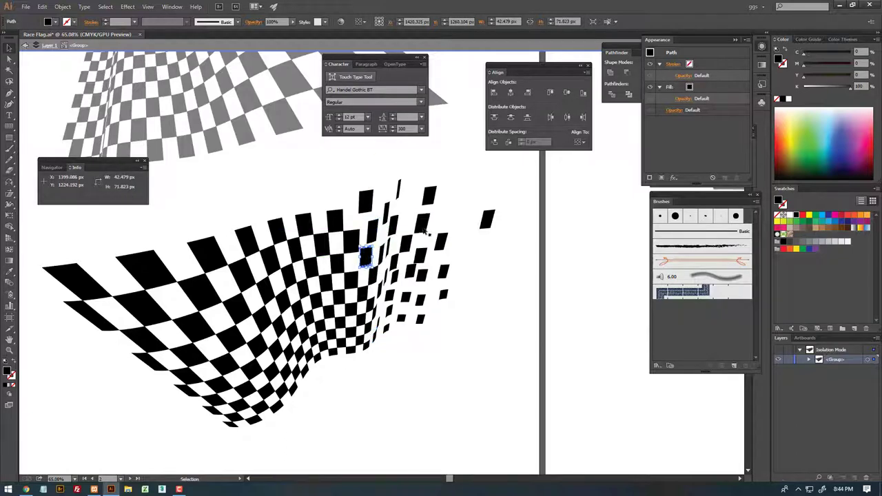
left_click_drag(431, 213, 441, 198)
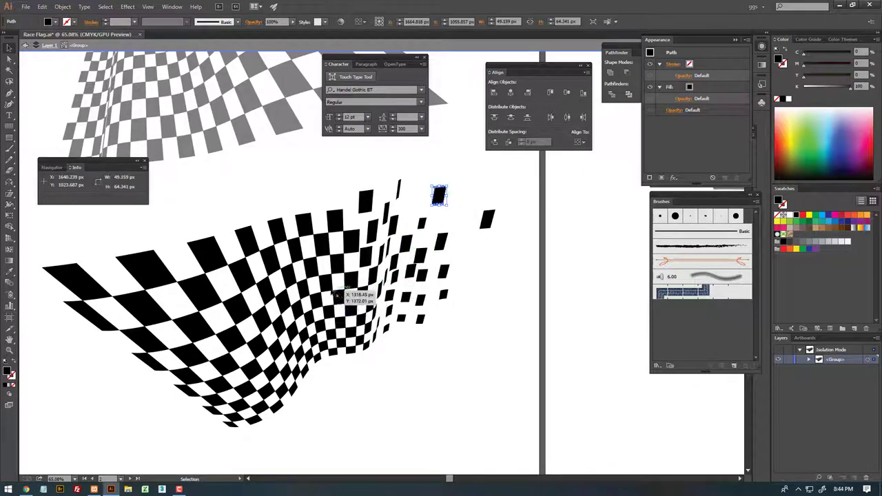
Alt-drag two checker copies further right, resize one, and exit isolation mode
left_click_drag(444, 273, 470, 276)
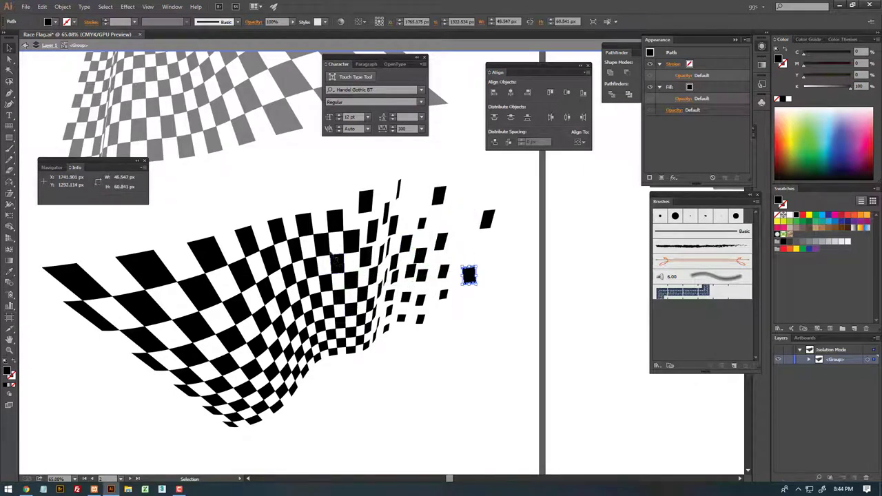
mouse_move(447, 226)
left_mouse_down()
mouse_move(474, 217)
mouse_move(501, 241)
left_mouse_up()
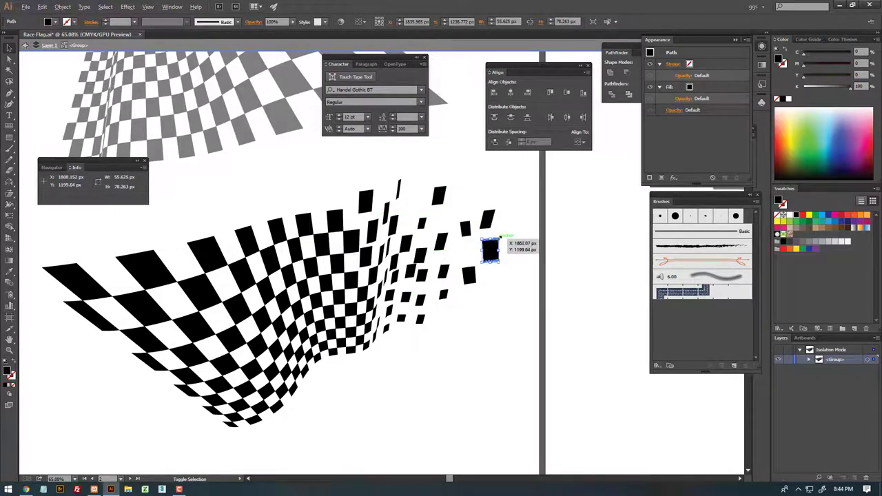
left_click_drag(498, 240, 469, 251)
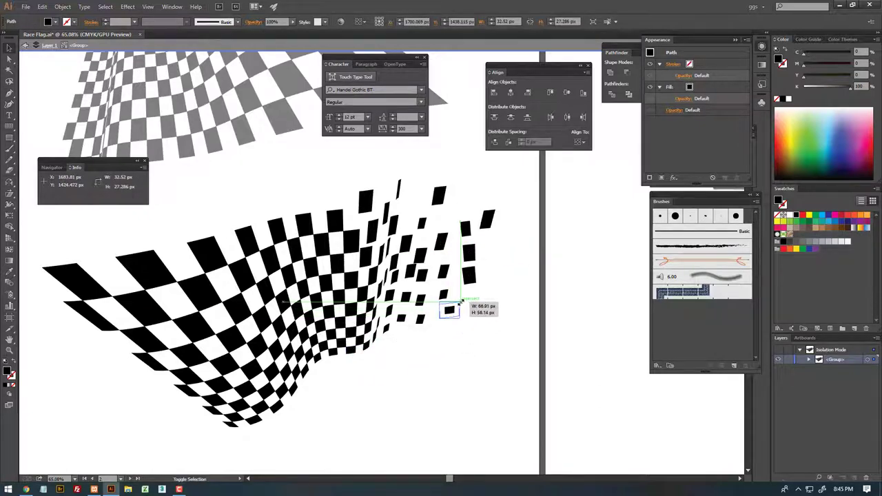
double_click(522, 276)
Hide panels with Tab, zoom out over all artboards, then zoom into the SPEED logo artboard
scroll(439, 250, "up", 2)
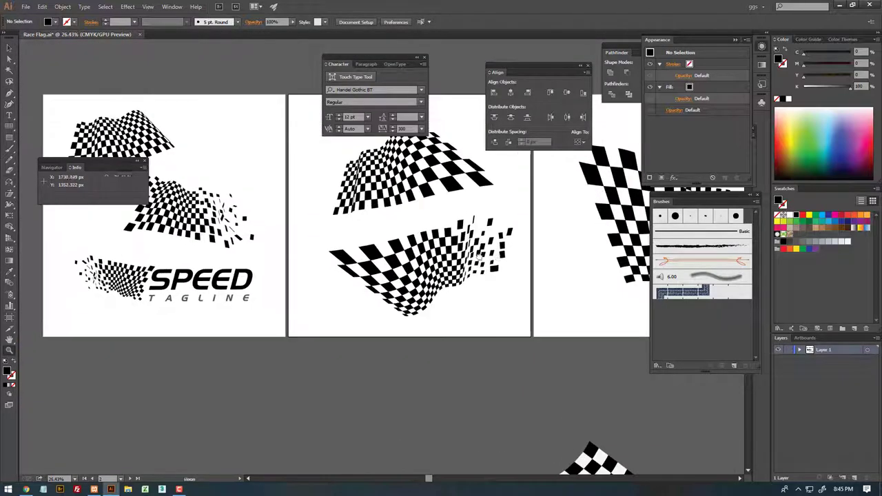
scroll(454, 220, "up", 2)
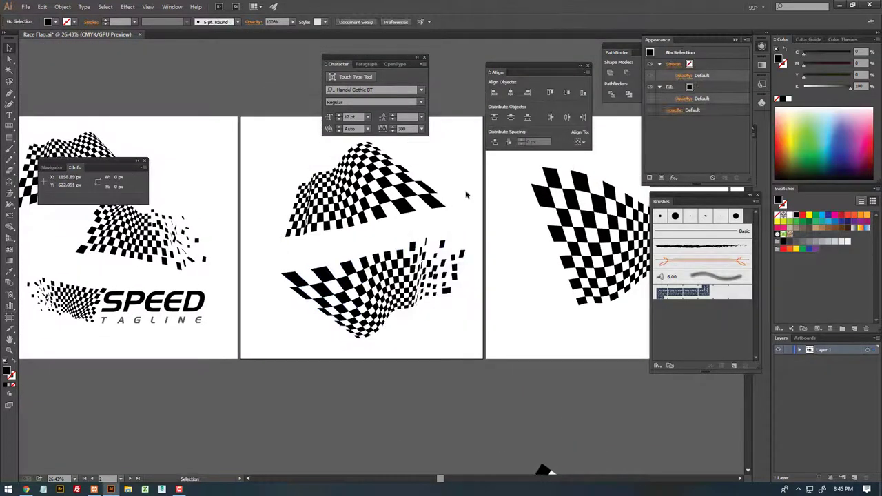
key("Tab")
scroll(545, 207, "right", 3)
mouse_move(572, 190)
left_mouse_down()
mouse_move(412, 221)
mouse_move(473, 205)
mouse_move(501, 216)
mouse_move(483, 214)
mouse_move(492, 223)
left_mouse_up()
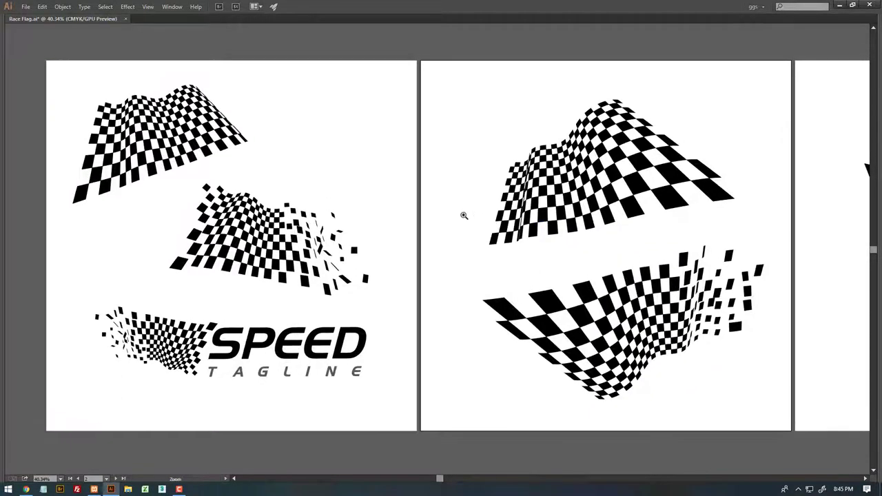
key("Tab")
key("Tab")
left_click_drag(351, 261, 259, 268)
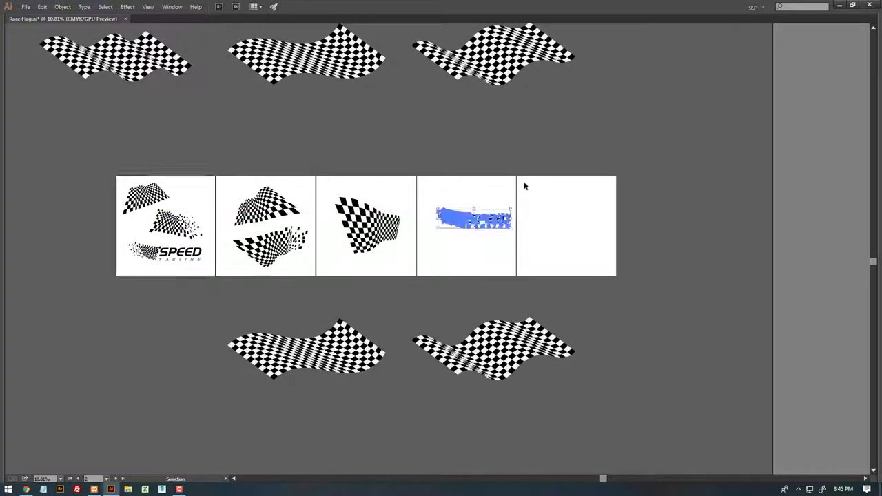
left_click_drag(480, 217, 538, 219)
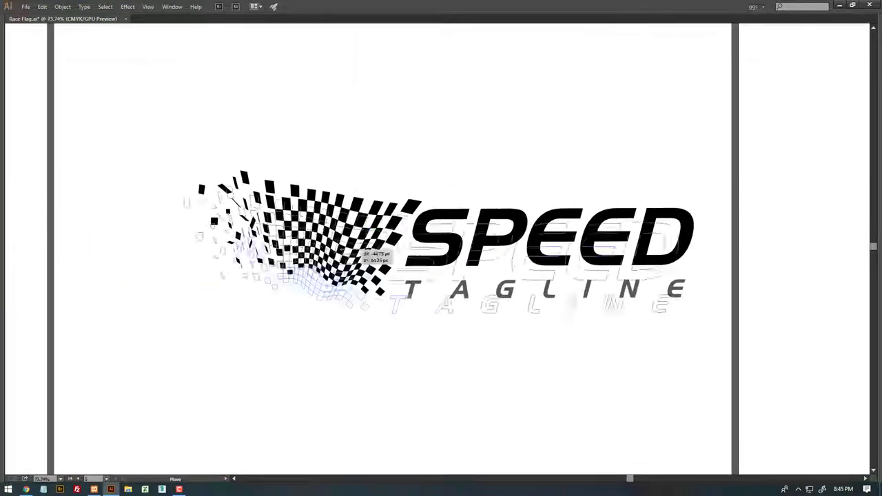